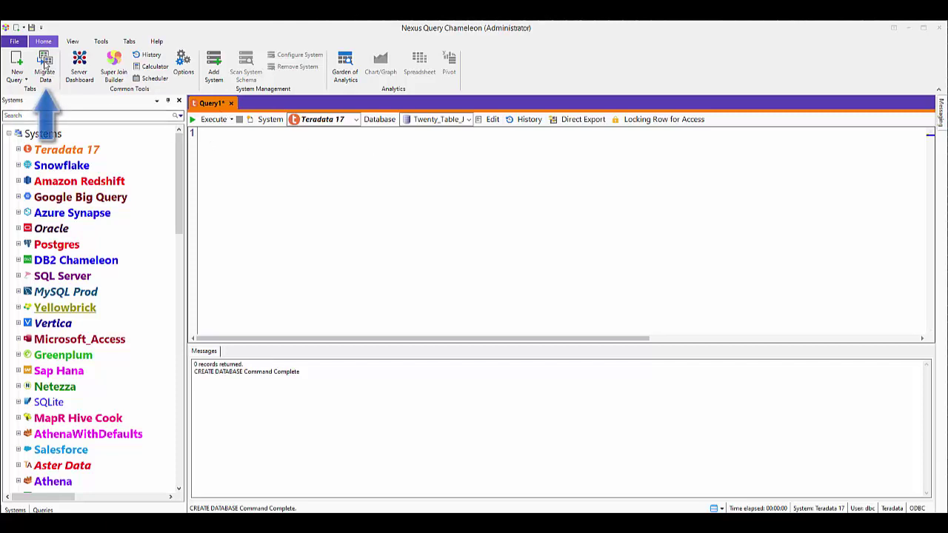
Start a data migration with Oracle as the source system and TWENTY_TABLE_JOIN as the source database
click(45, 65)
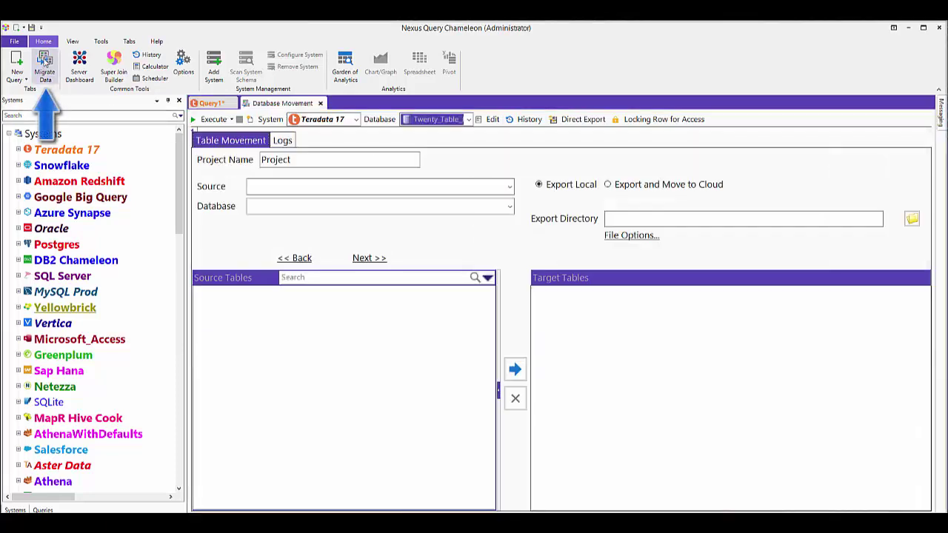
click(509, 162)
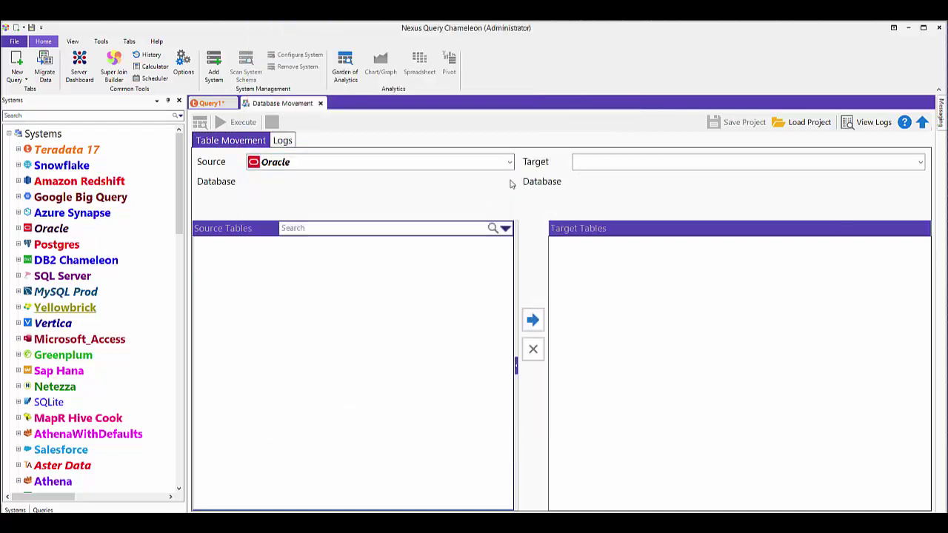
click(510, 181)
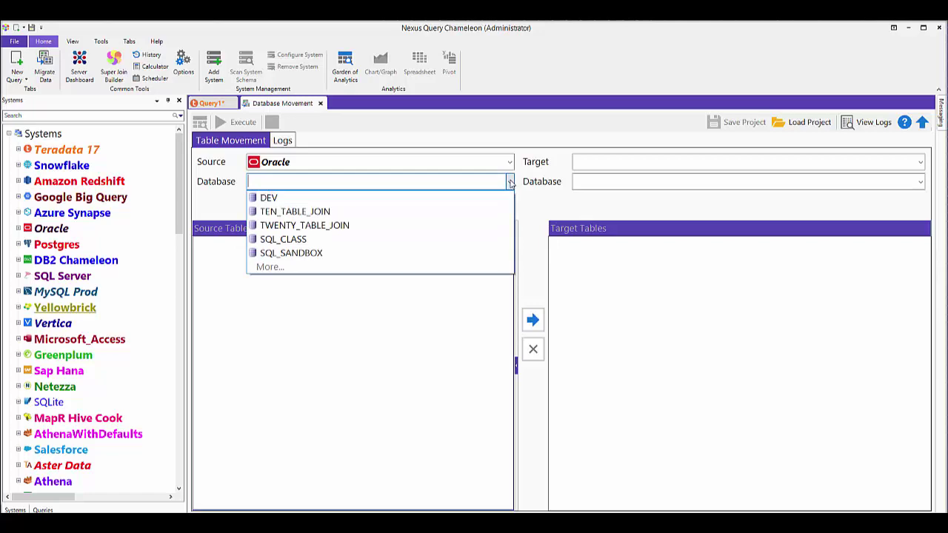
click(493, 225)
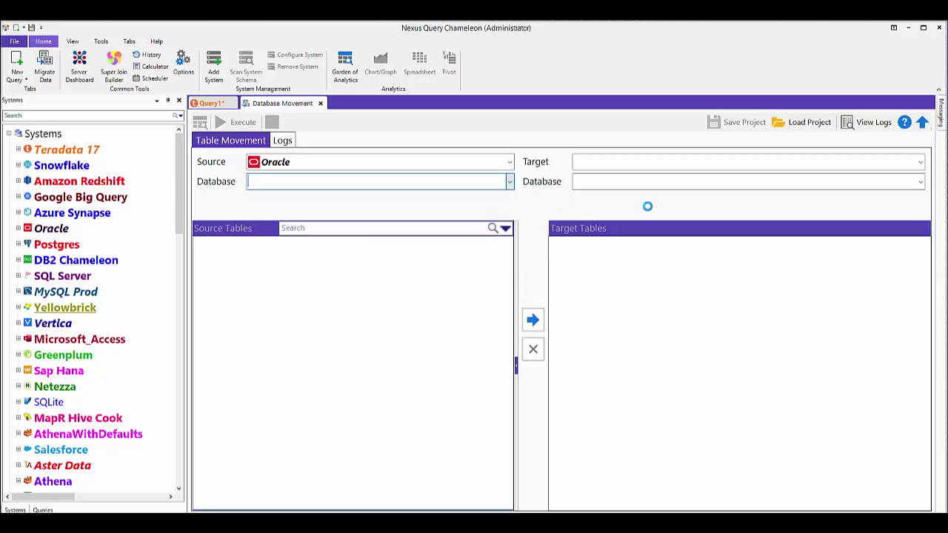
Set the migration target to Postgres with the postgres database and the ten_table_join schema
click(921, 162)
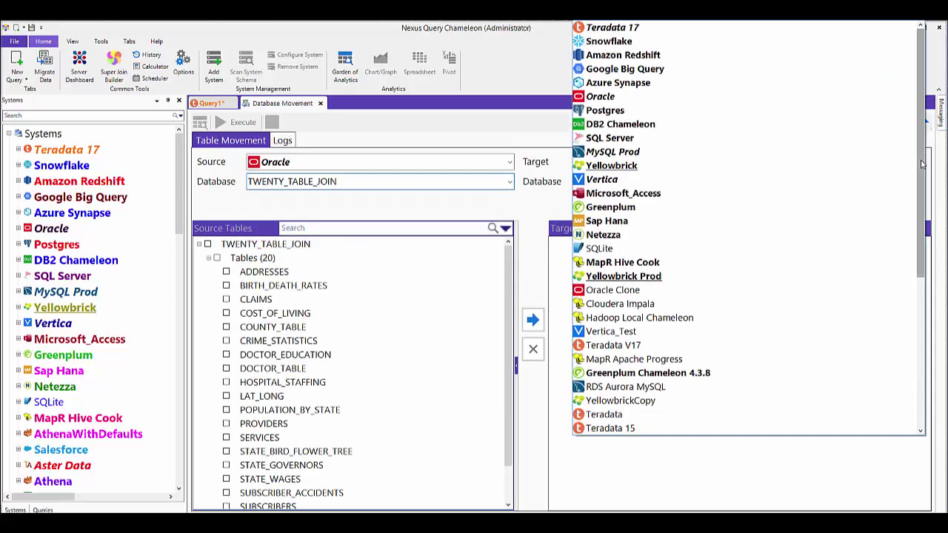
click(716, 111)
click(918, 182)
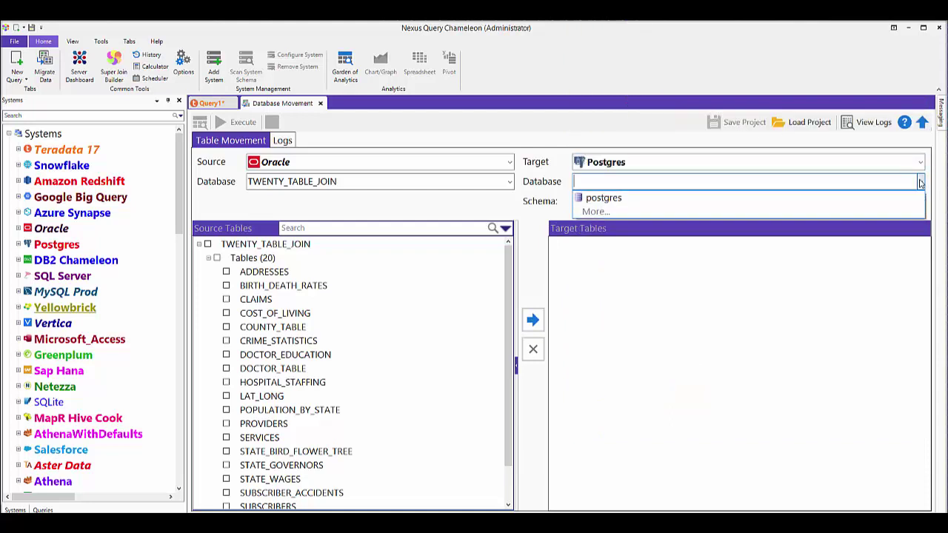
click(899, 195)
click(920, 201)
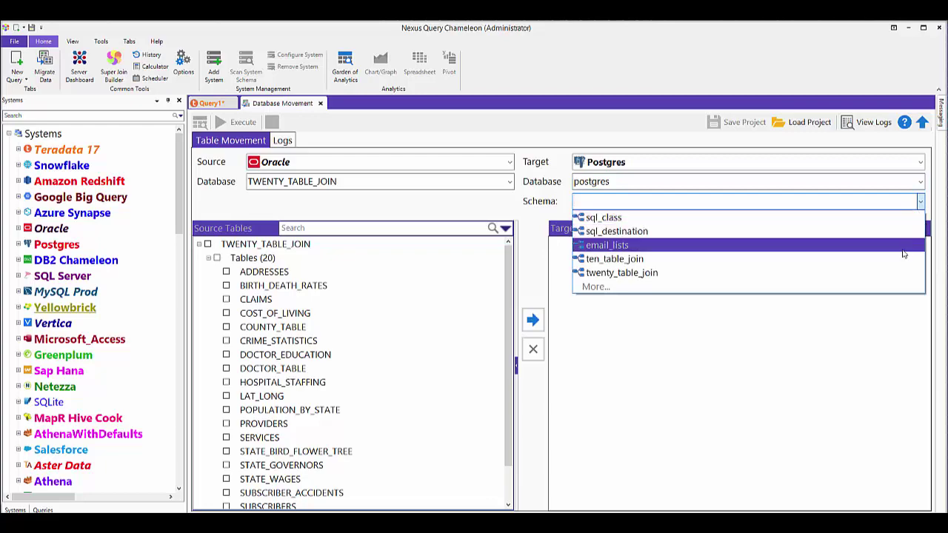
click(814, 258)
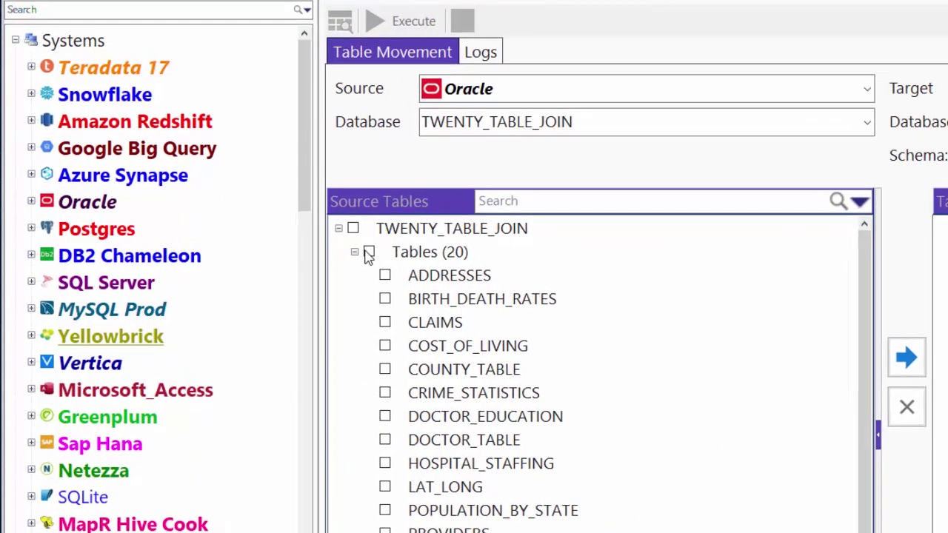
Add all source tables of TWENTY_TABLE_JOIN to the target and enable Drop for every table
click(323, 254)
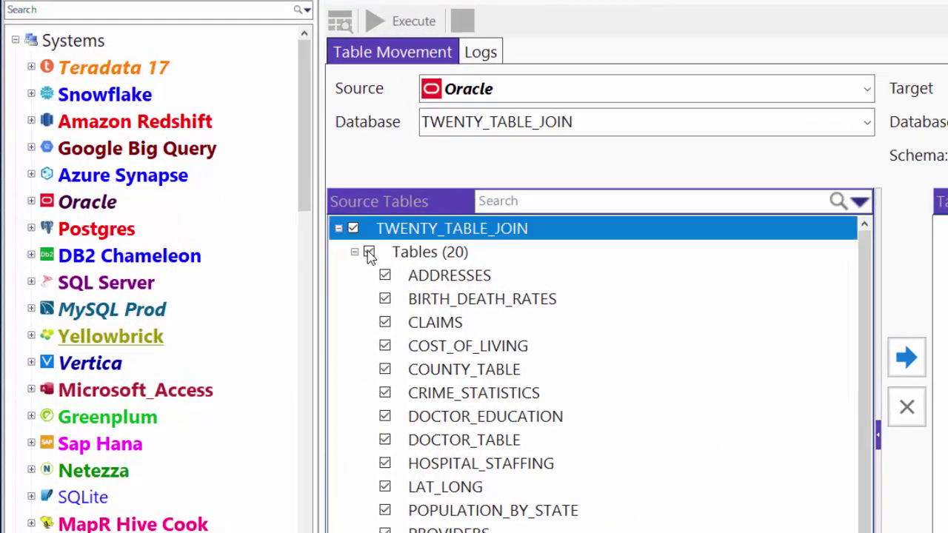
click(796, 350)
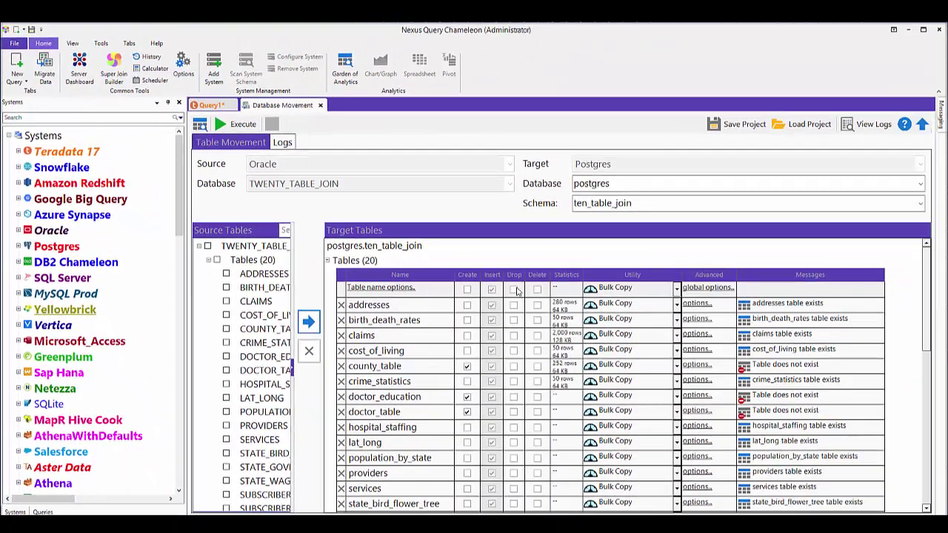
click(514, 289)
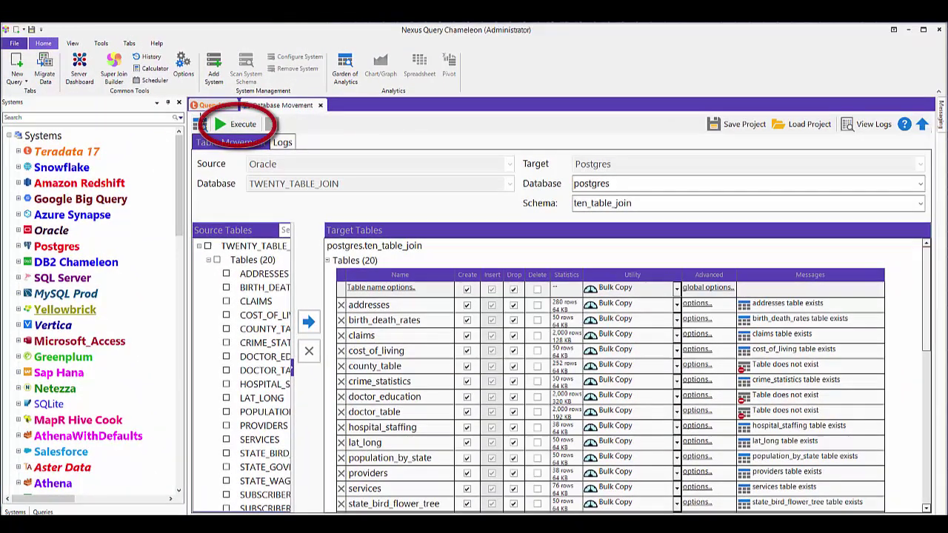
Execute the table migration and review the status messages and the logs of the individual tables
click(224, 126)
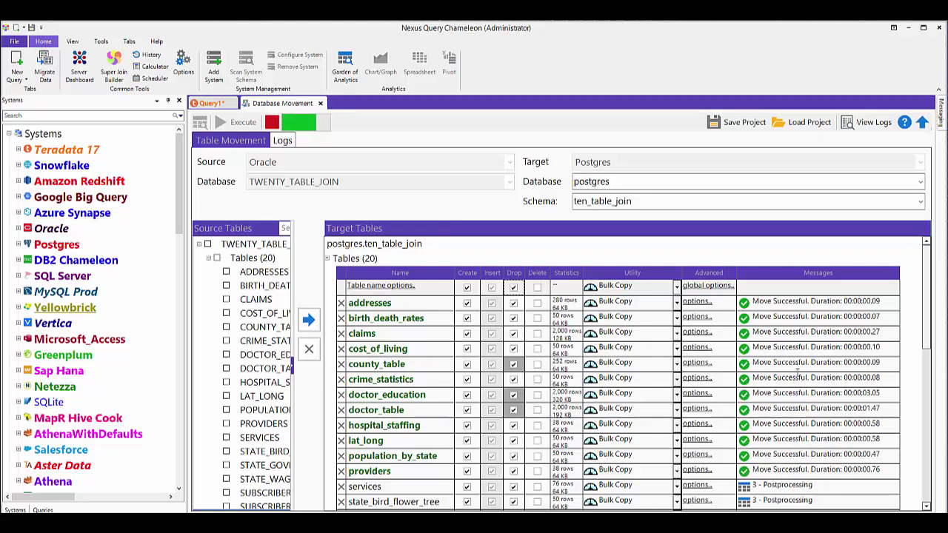
scroll(747, 398, down, 1)
scroll(748, 397, down, 2)
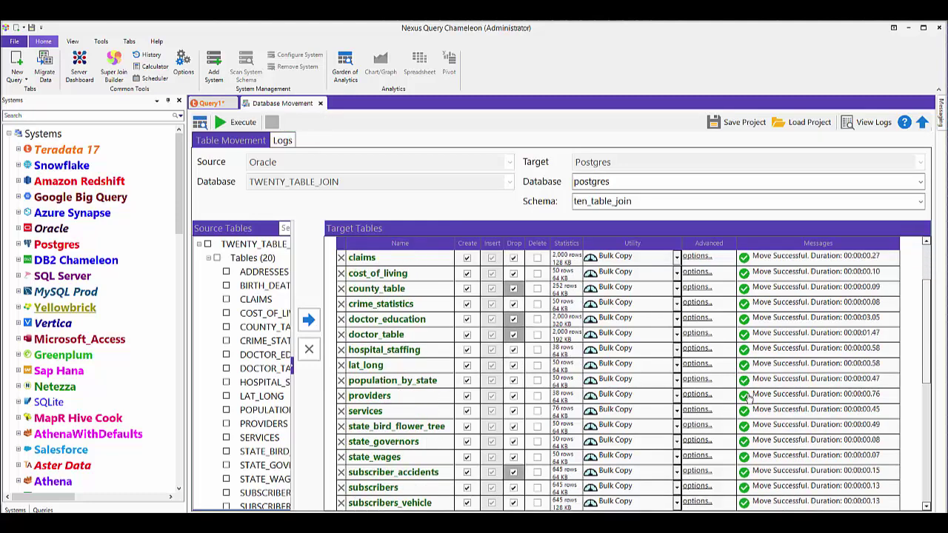
scroll(748, 398, up, 3)
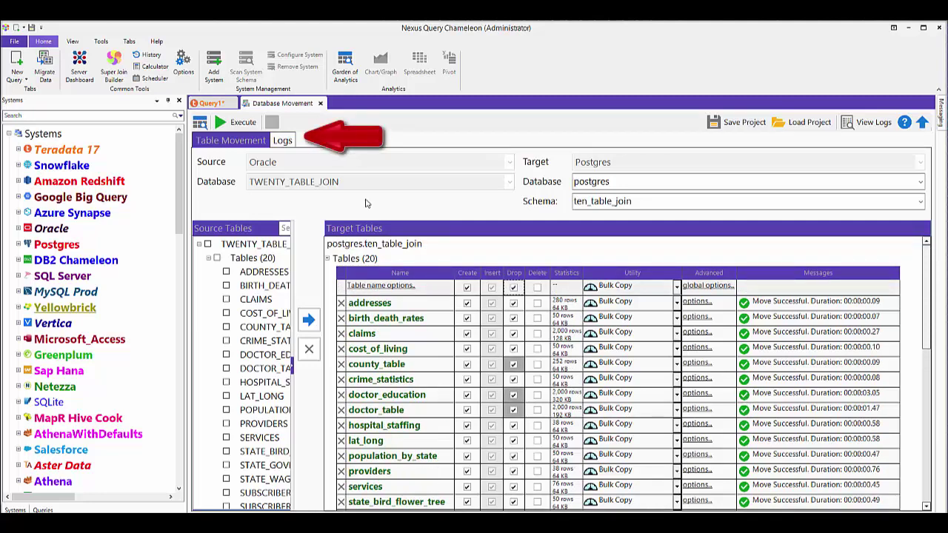
click(280, 141)
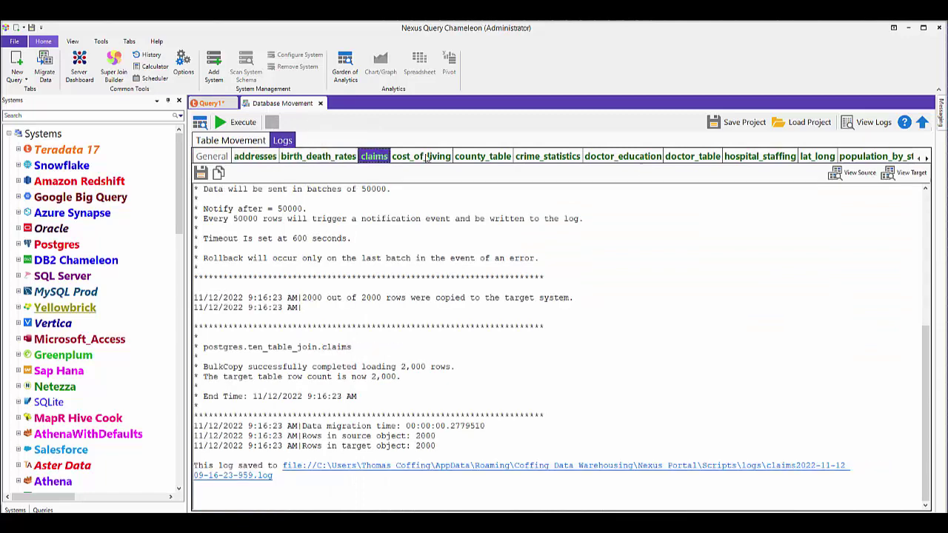
click(240, 141)
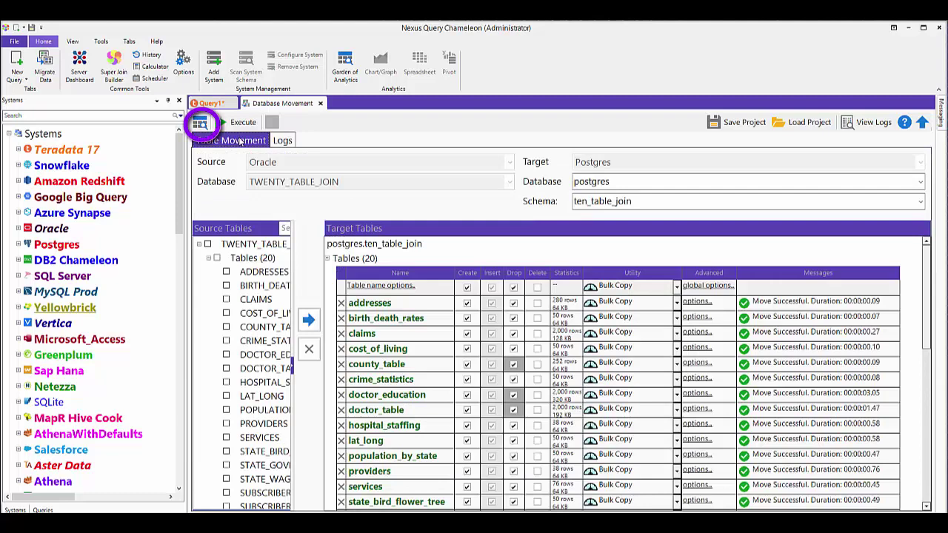
Generate the converted Oracle-to-Postgres DDL for the target tables and open a new query connected to Postgres
click(200, 124)
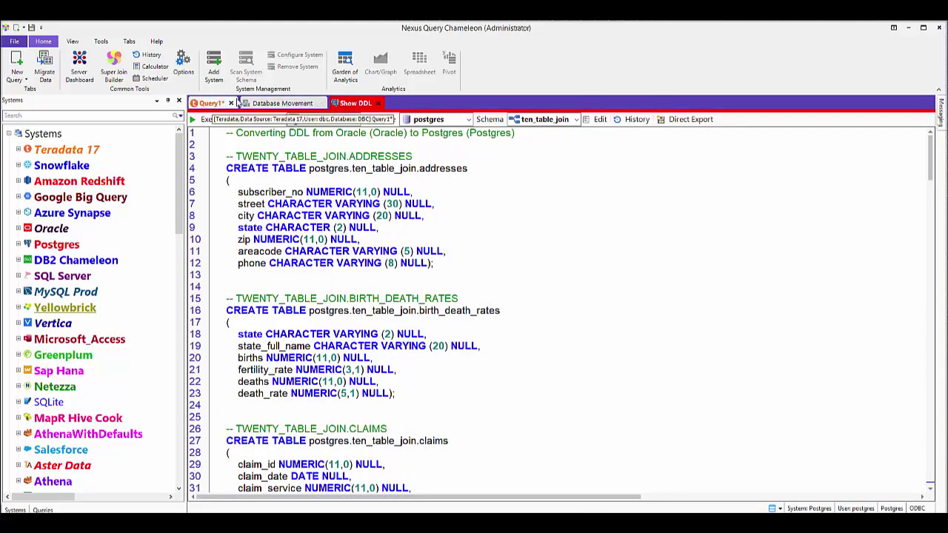
click(27, 80)
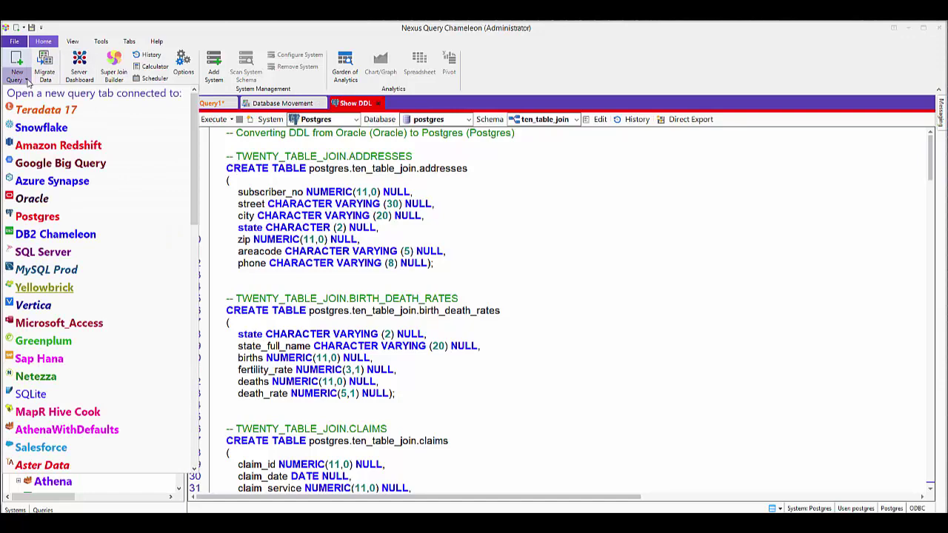
click(67, 217)
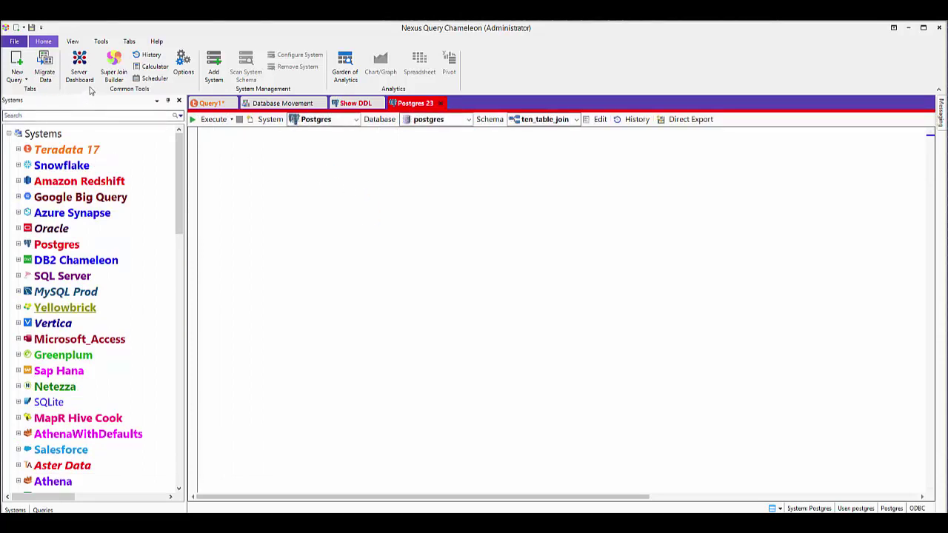
Switch the color theme to Dark High Contrast and return to the main commands
click(73, 41)
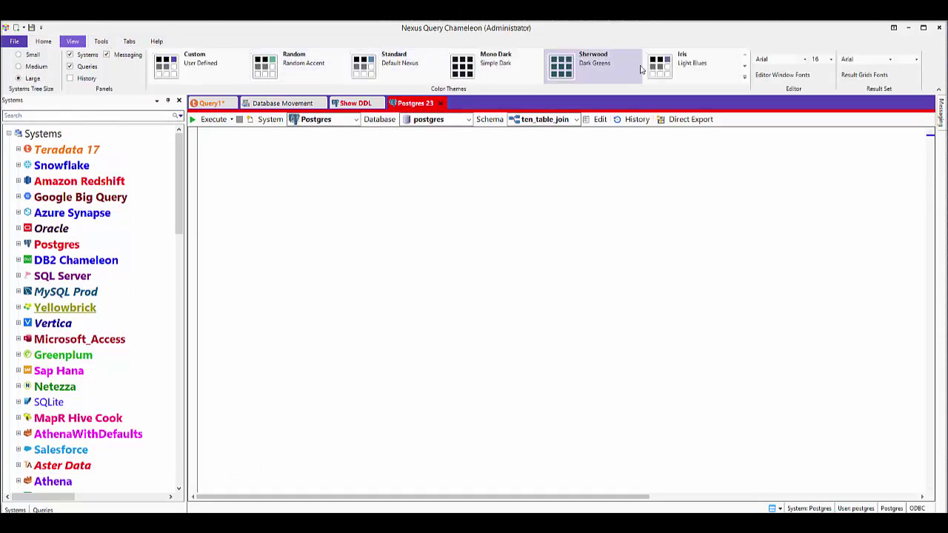
click(745, 80)
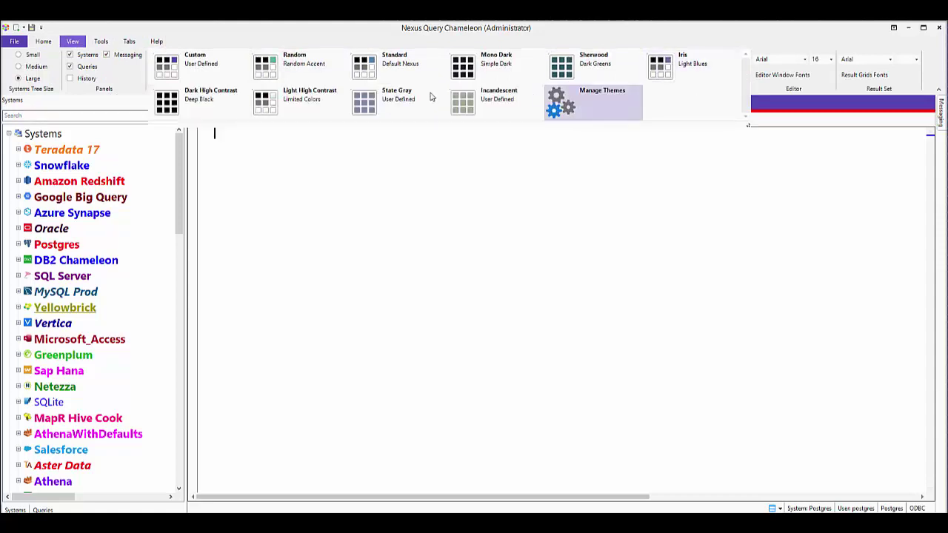
click(199, 103)
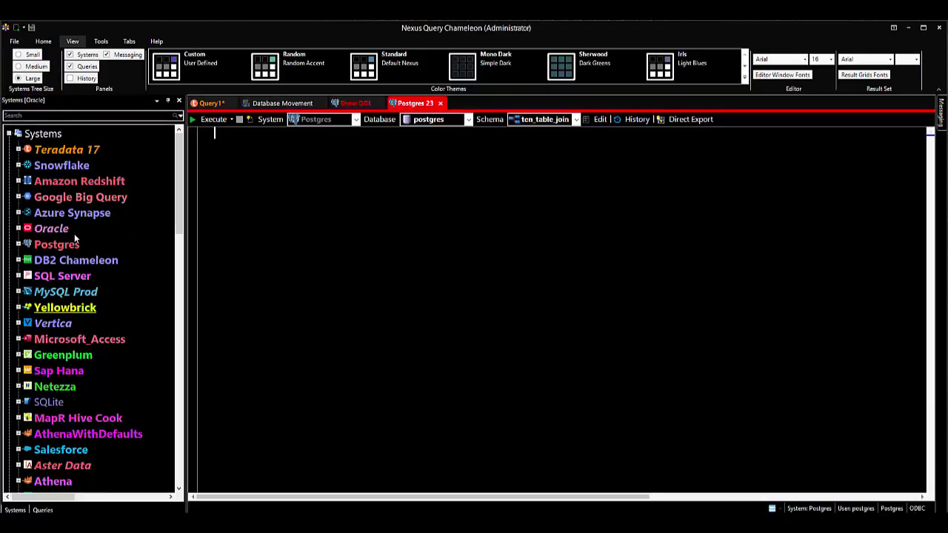
click(43, 40)
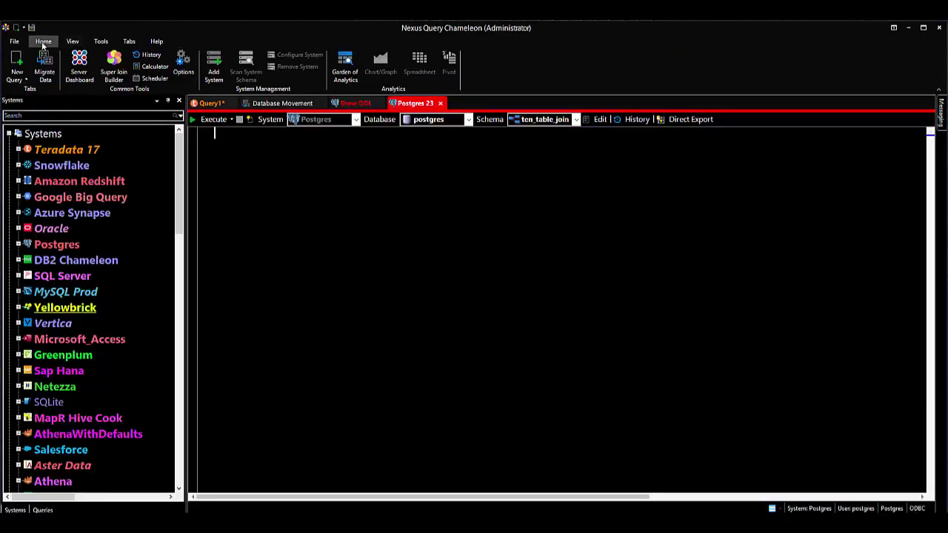
Expand the Postgres system down to the tables of the twenty_table_join schema in the postgres database
click(18, 245)
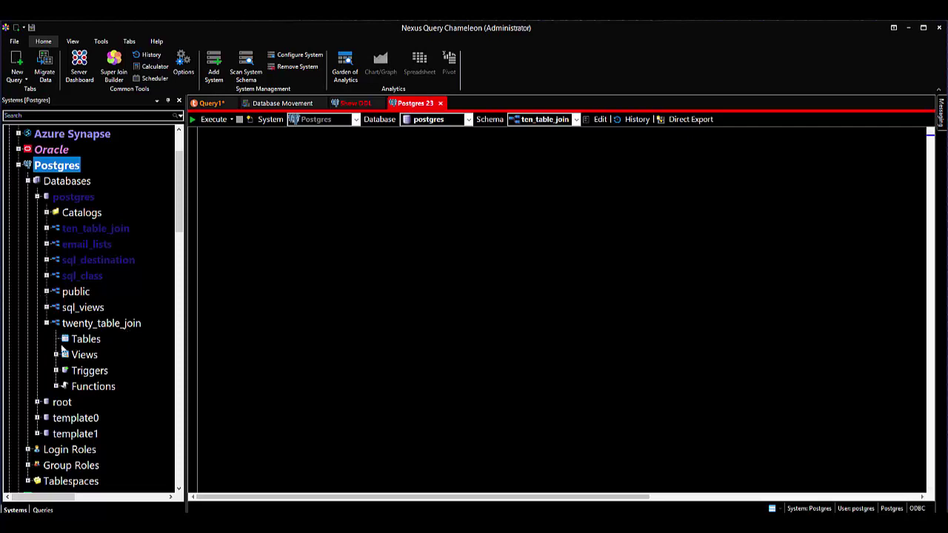
click(82, 339)
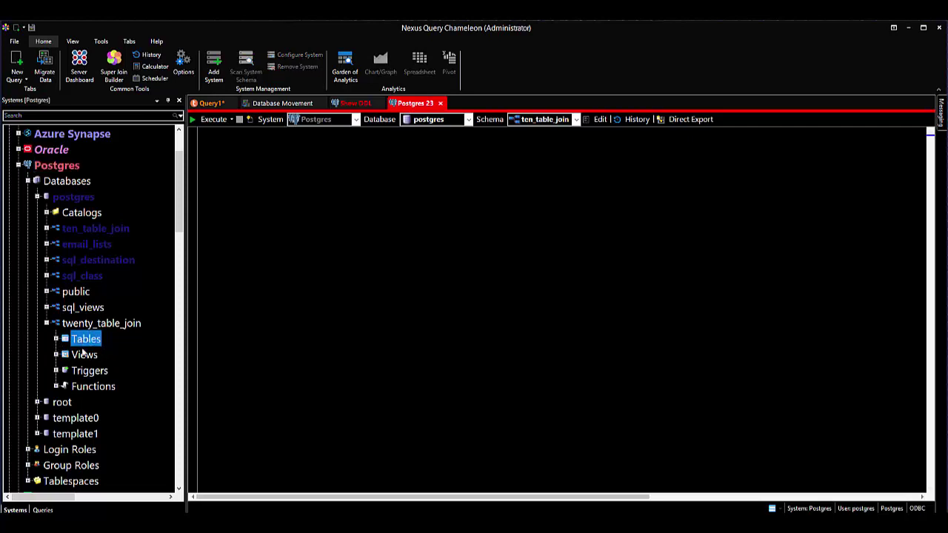
click(56, 339)
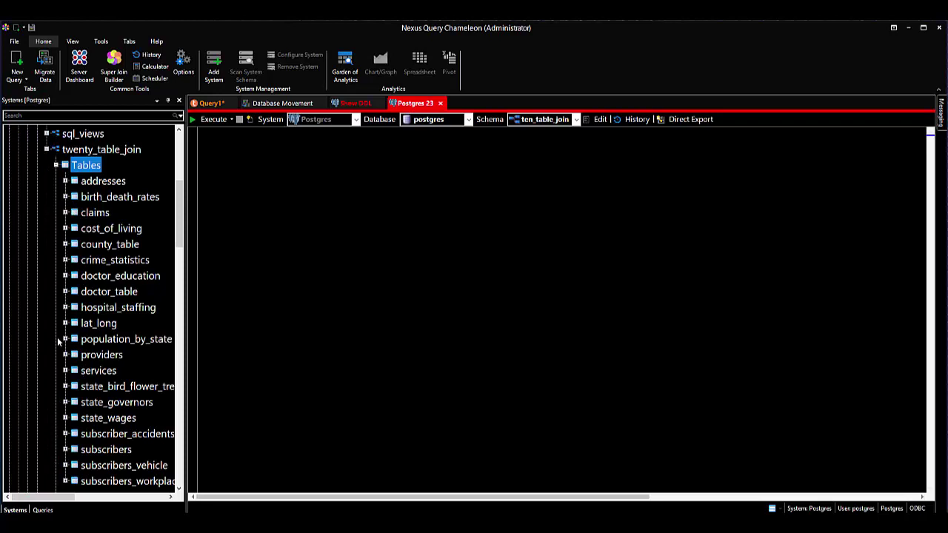
Create a Quick Select query for the addresses table in twenty_table_join and execute it, returning all data
right_click(111, 186)
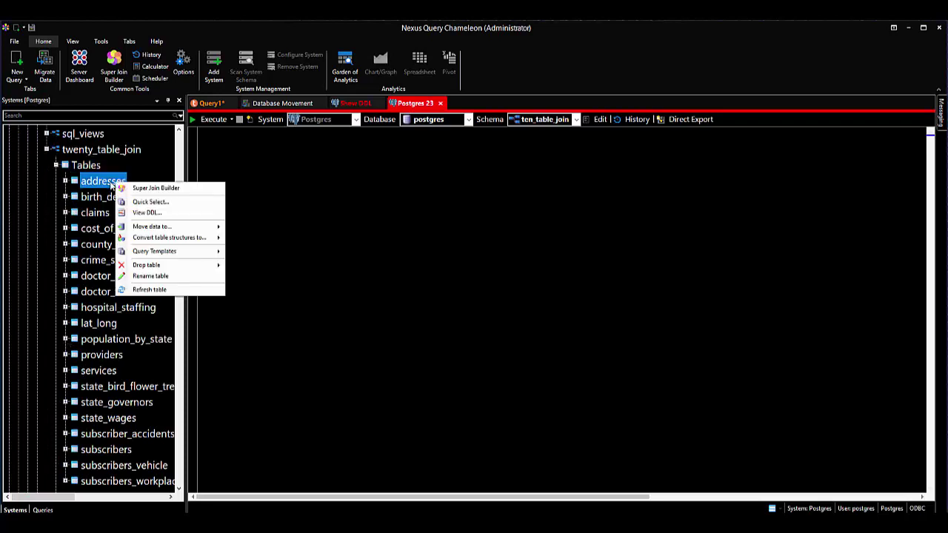
click(148, 201)
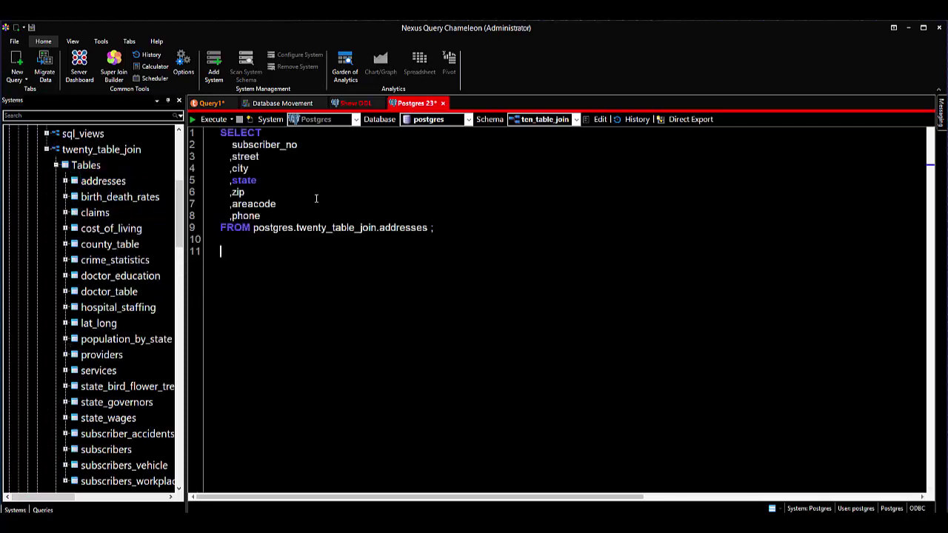
click(217, 121)
click(485, 324)
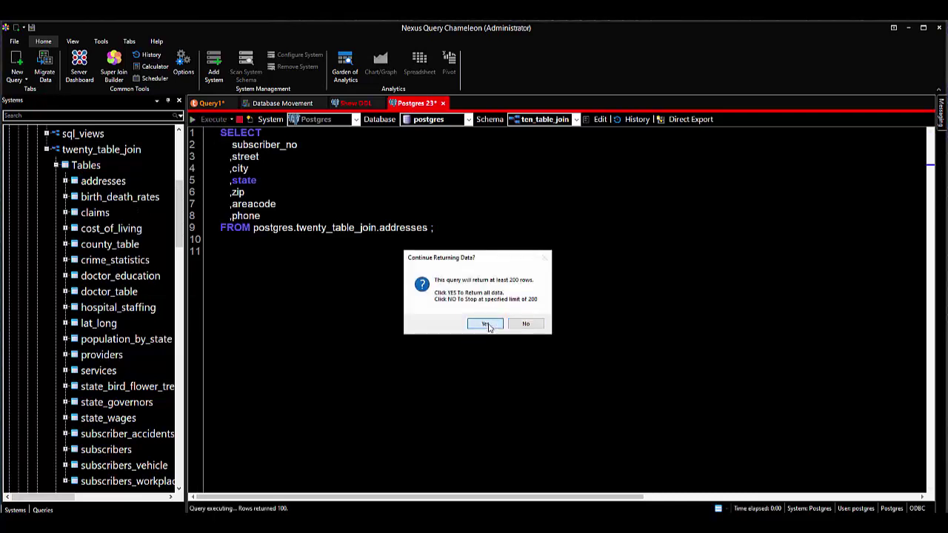
Enlarge the query results area and collapse the Postgres system in the systems tree
drag(511, 345, 514, 283)
scroll(47, 189, up, 4)
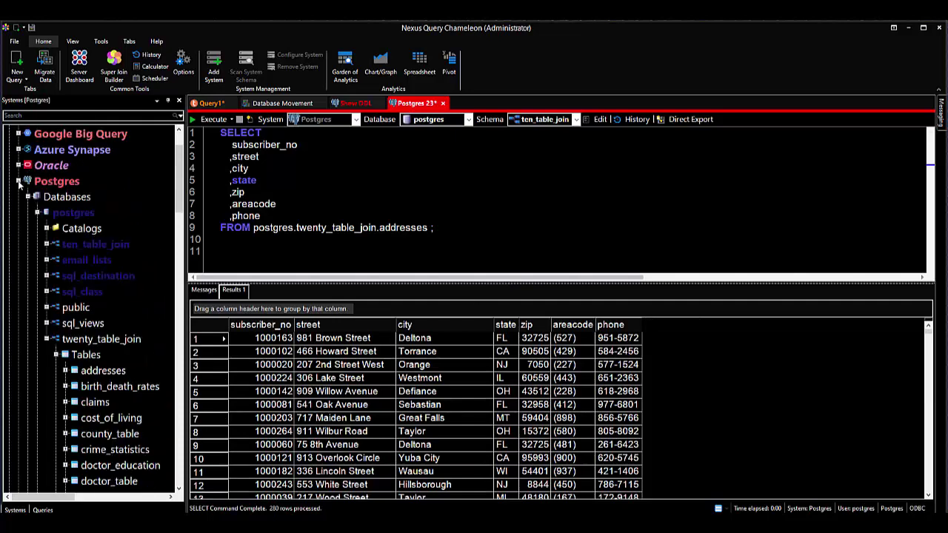
click(19, 182)
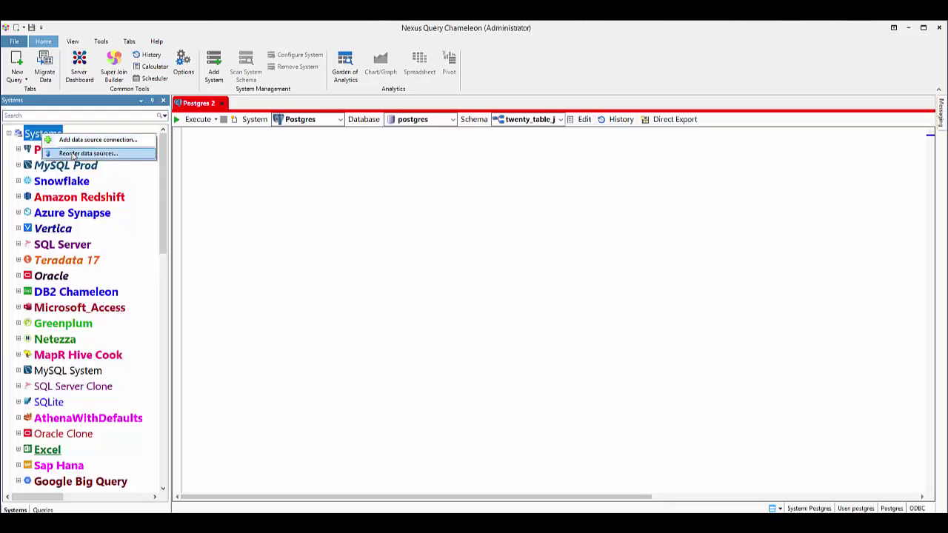
Reorder the data sources so that Postgres comes first, followed by Snowflake and MySQL Prod
click(74, 154)
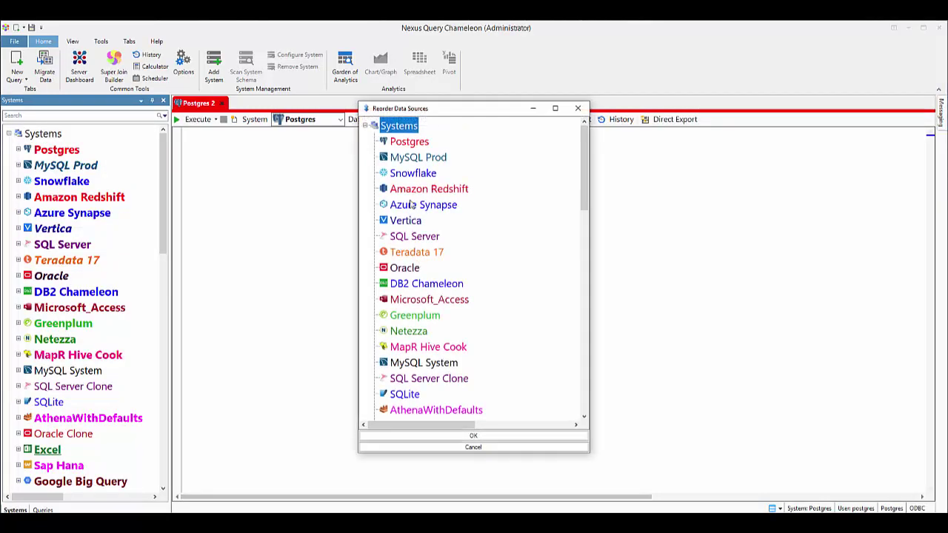
drag(408, 143, 408, 220)
drag(413, 159, 416, 140)
drag(406, 208, 413, 143)
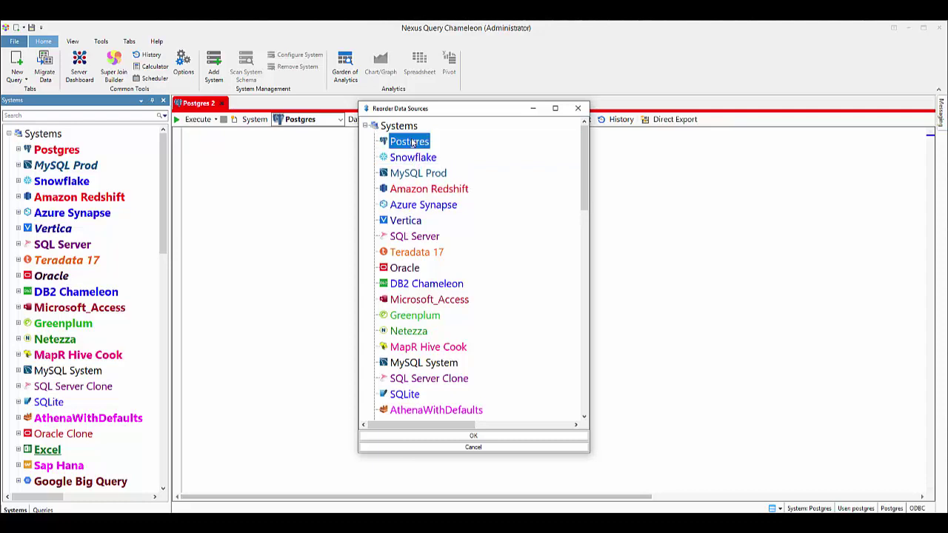
click(471, 435)
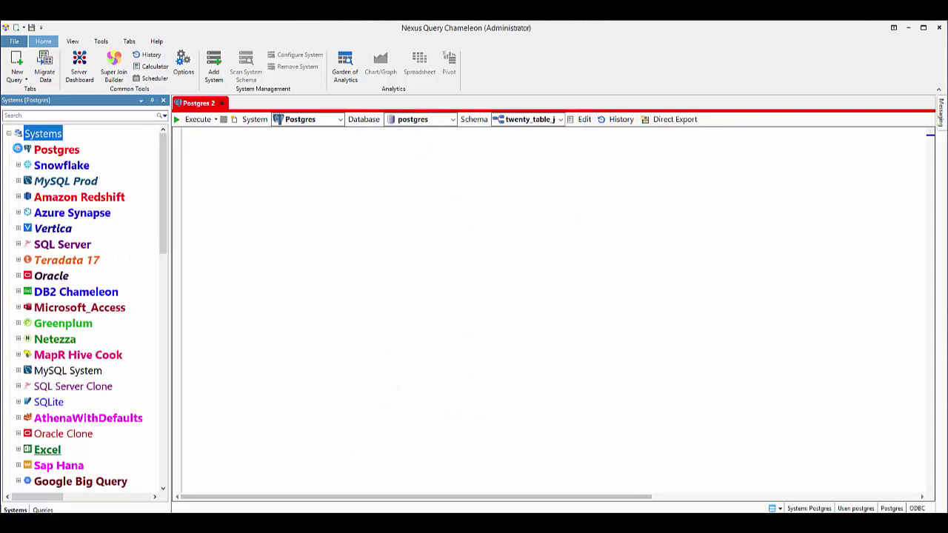
Expand the Postgres system to show the tables of the twenty_table_join schema in the postgres database
click(18, 150)
click(28, 166)
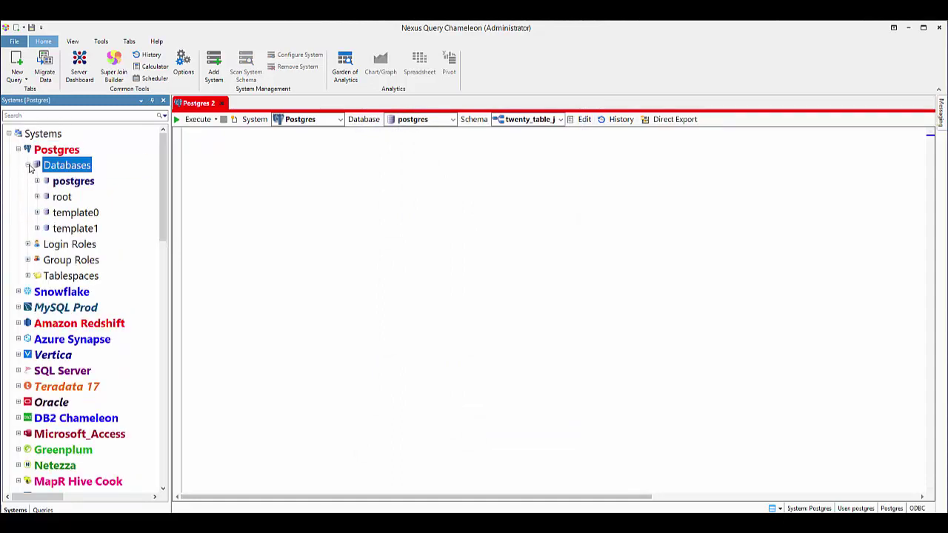
click(37, 182)
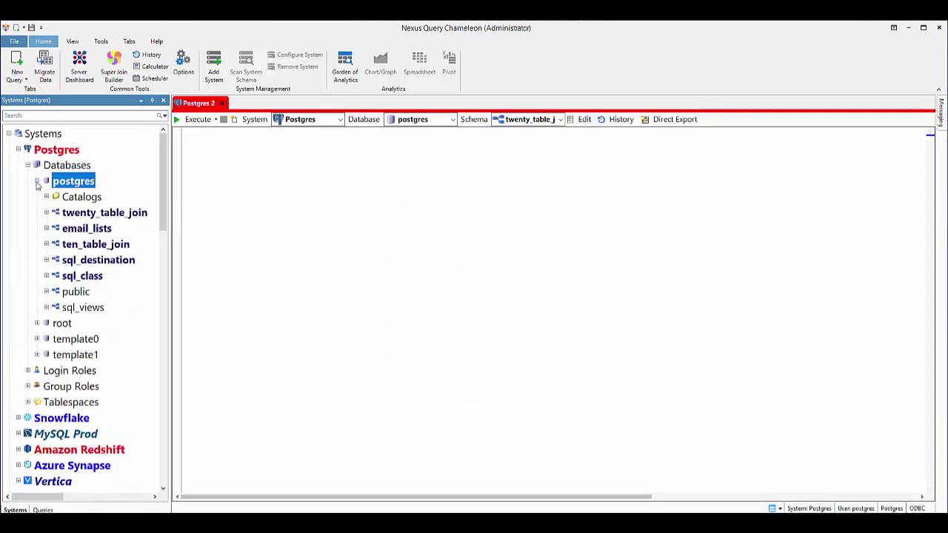
click(45, 214)
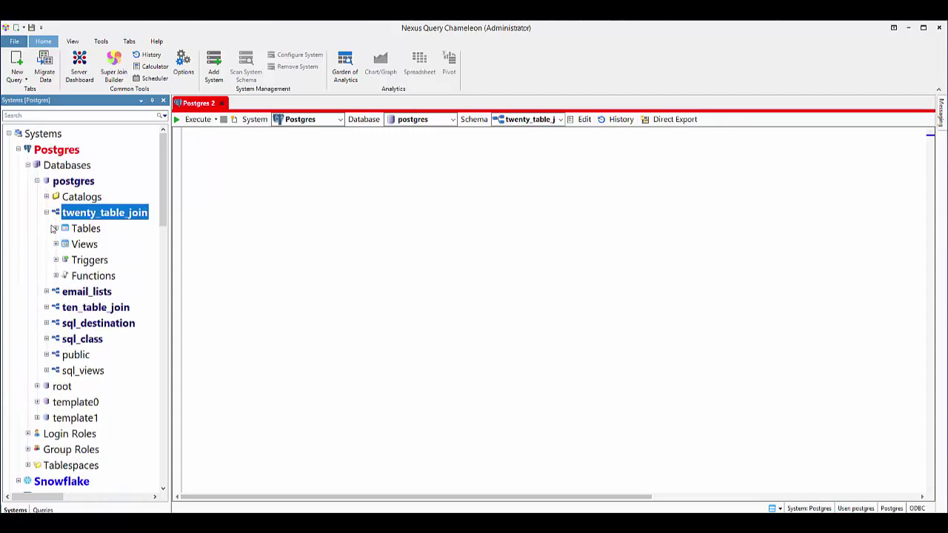
click(55, 228)
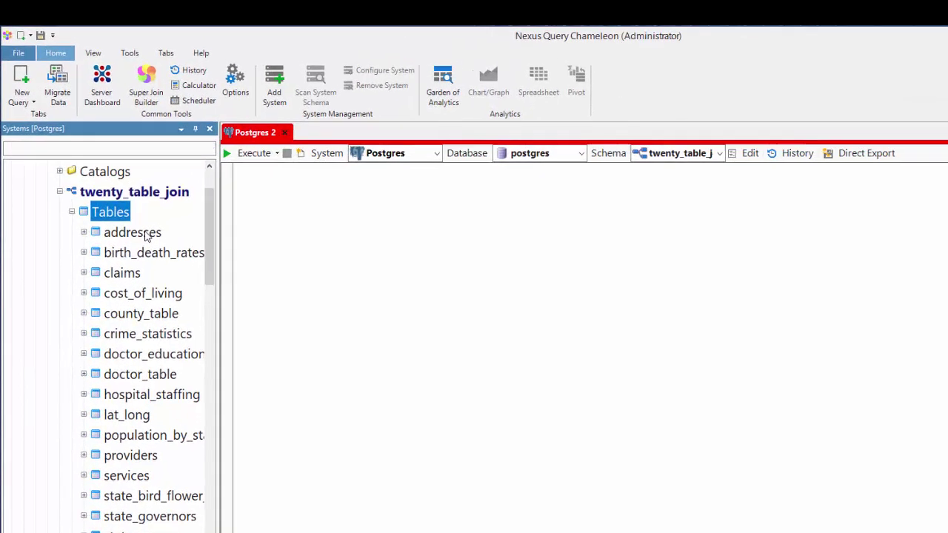
Open the addresses table from twenty_table_join in the Super Join Builder
right_click(120, 181)
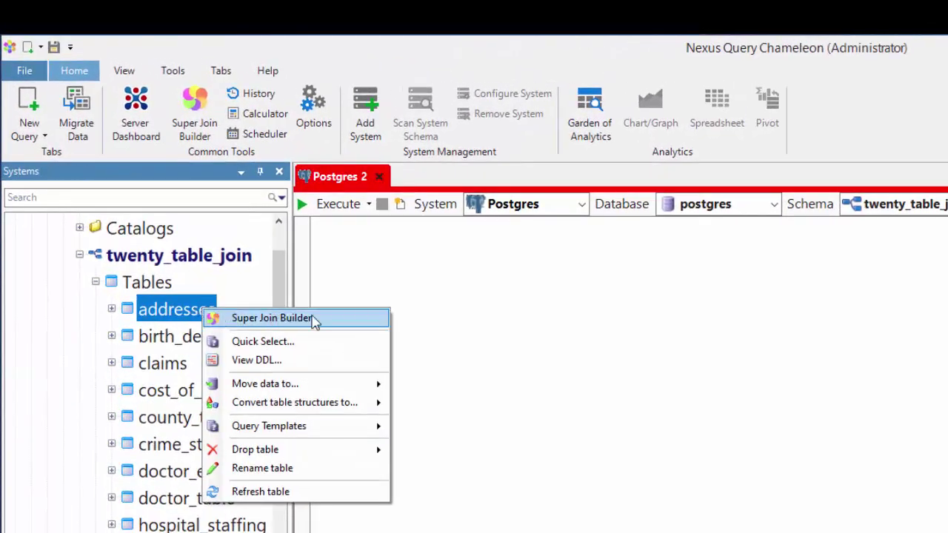
click(314, 318)
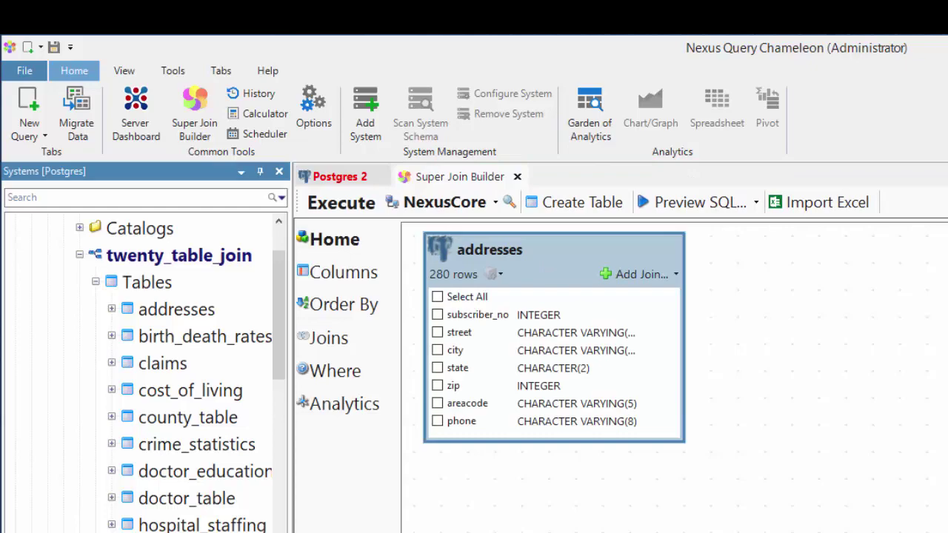
click(676, 275)
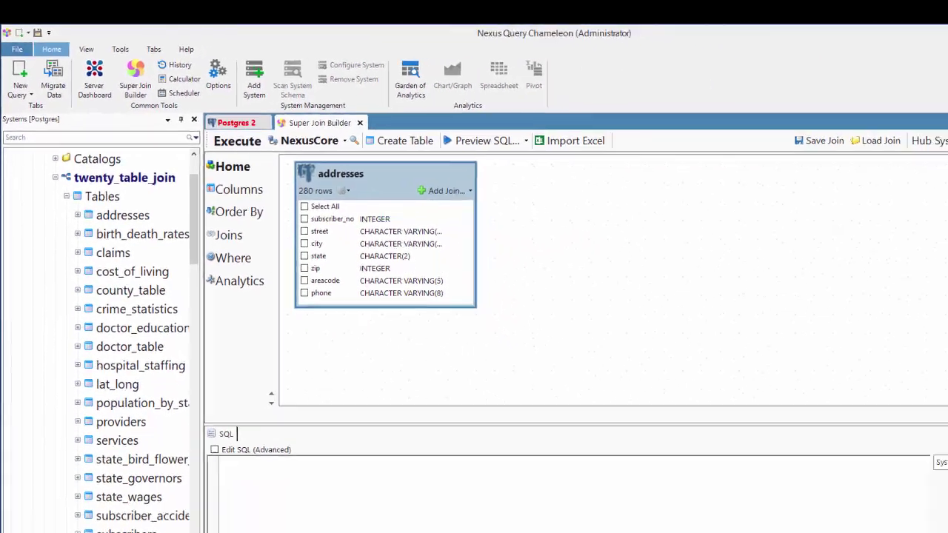
Add the subscribers table to the join diagram with an INNER join to addresses on subscriber_no
drag(122, 531, 256, 416)
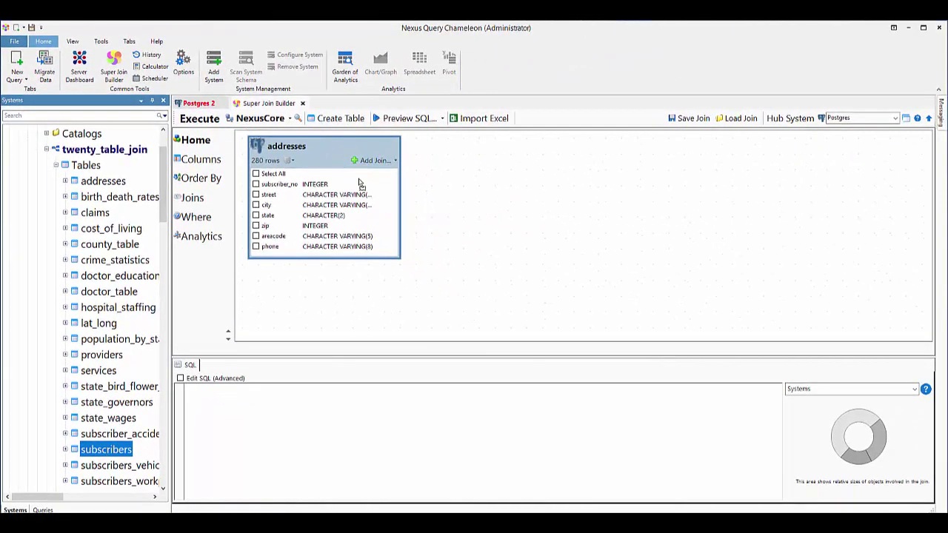
drag(360, 183, 360, 183)
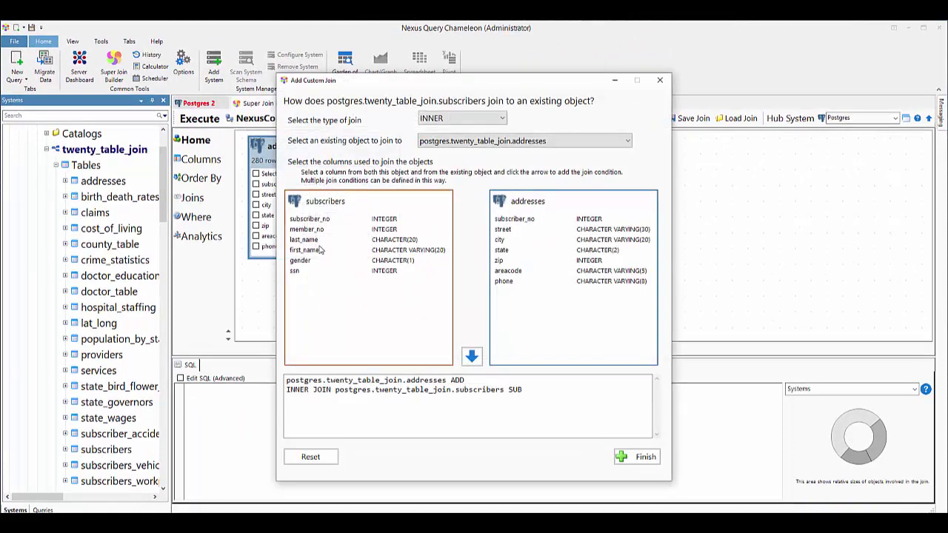
click(318, 219)
click(514, 219)
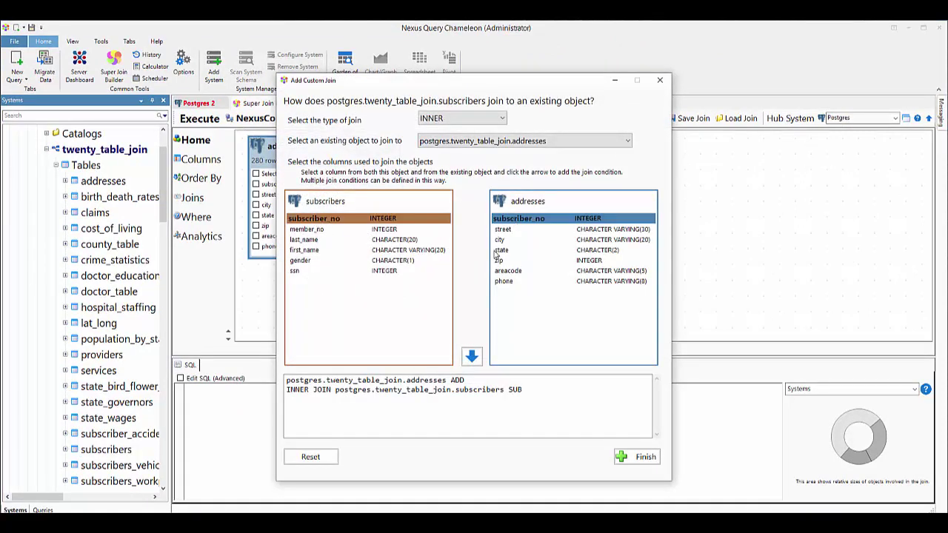
click(471, 358)
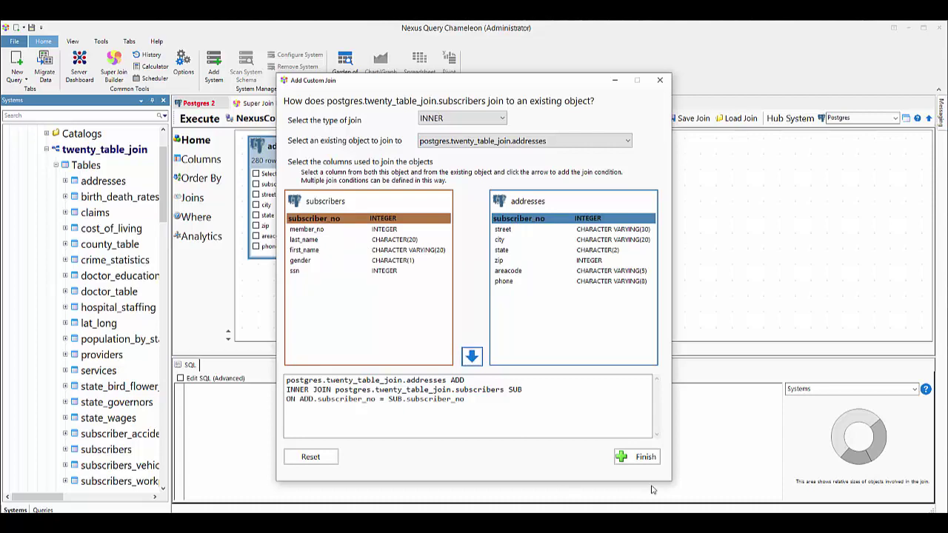
click(636, 456)
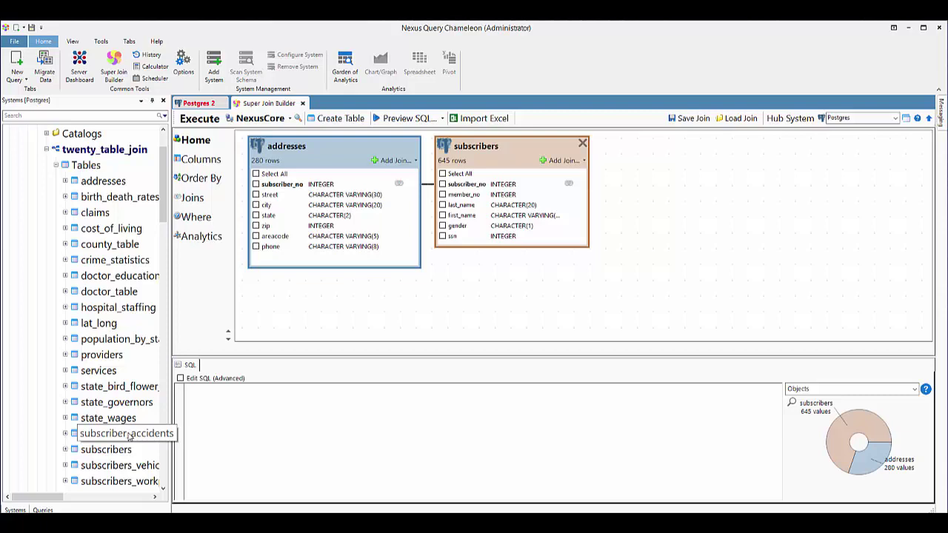
Bring the claims table into the diagram and define an INNER join condition to subscribers on subscriber_no
click(96, 212)
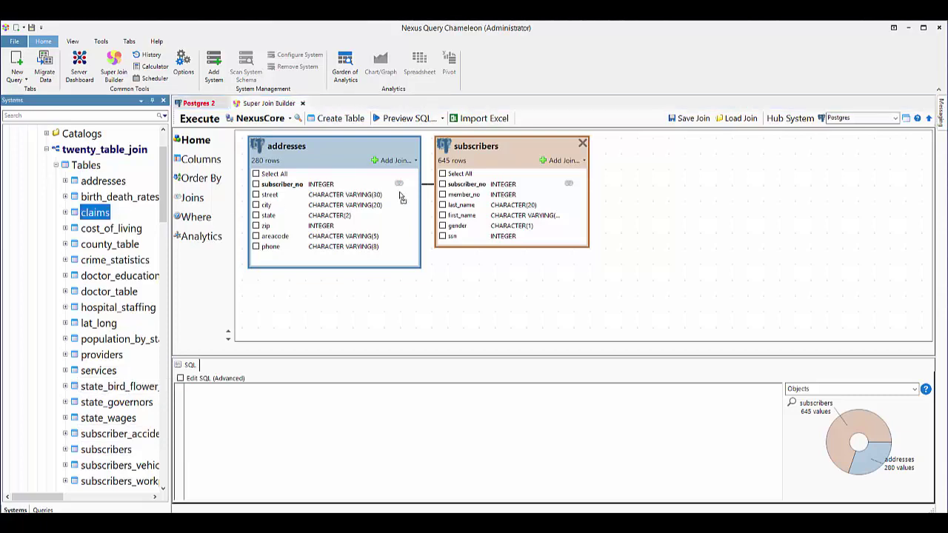
drag(469, 190, 471, 191)
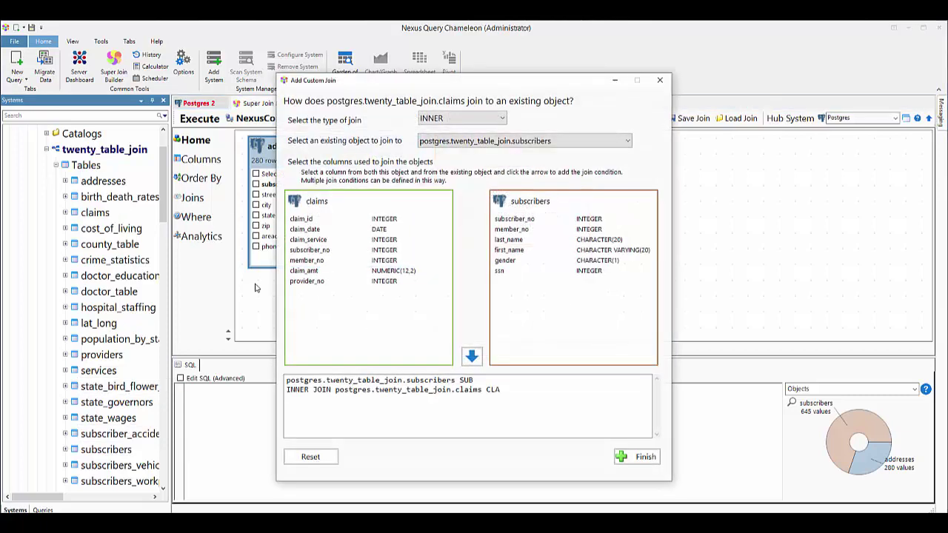
click(299, 251)
click(501, 219)
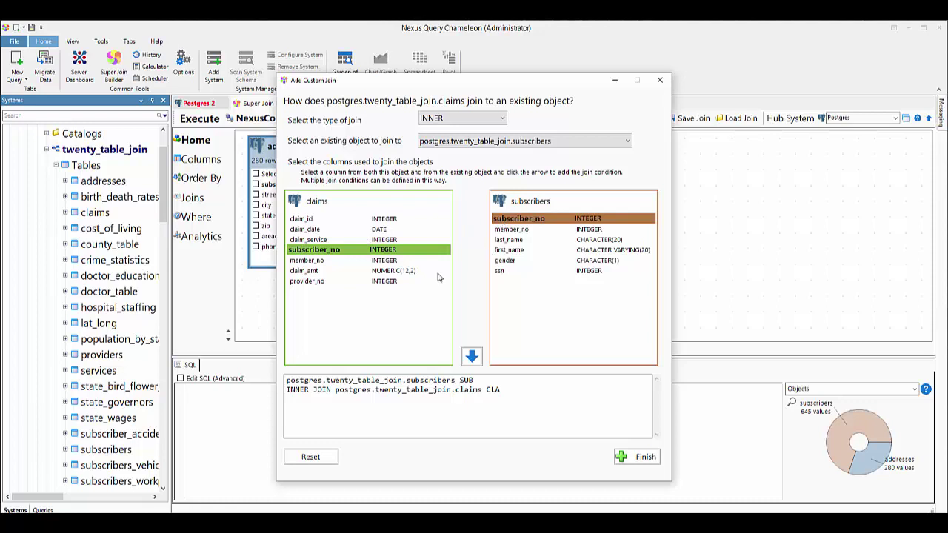
click(295, 261)
click(517, 231)
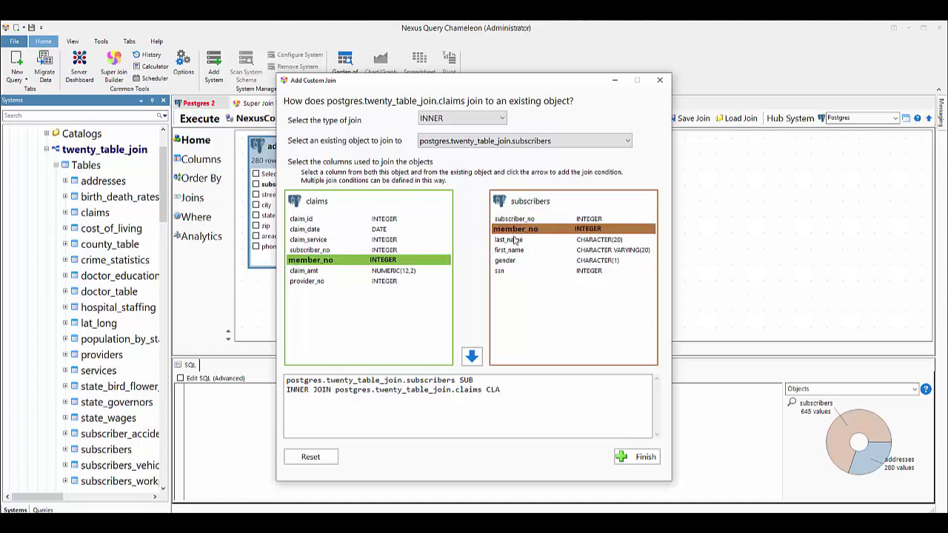
click(314, 252)
click(544, 219)
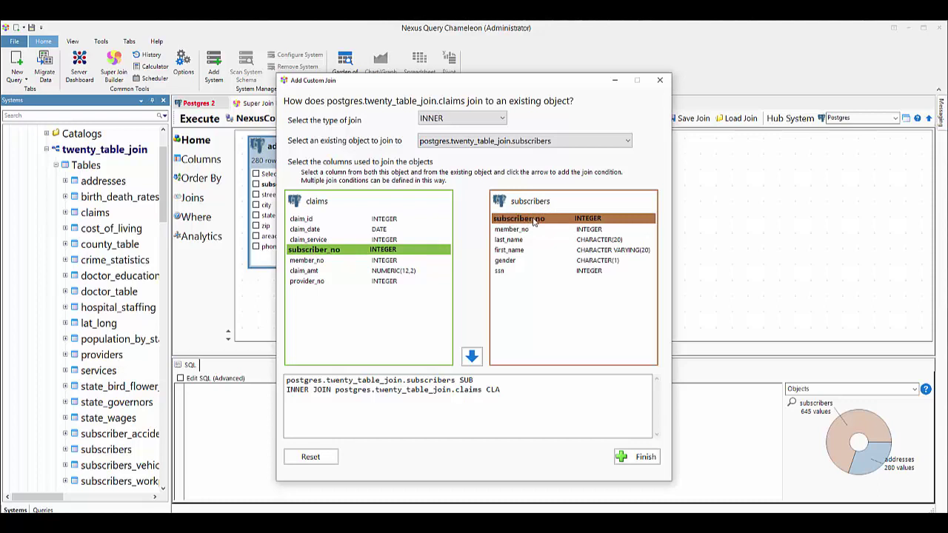
click(472, 356)
Add member_no as a second join condition between claims and subscribers and finish the custom join
click(305, 261)
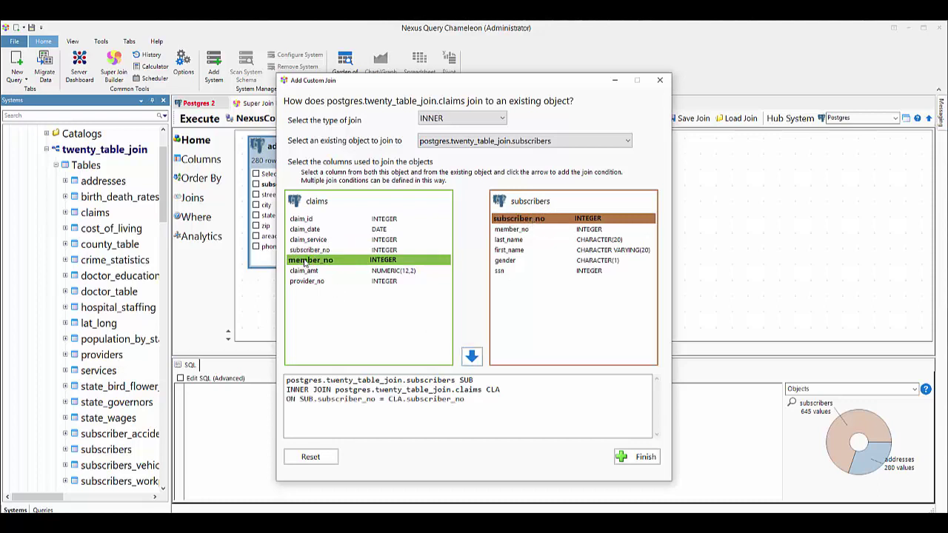
click(512, 230)
click(474, 357)
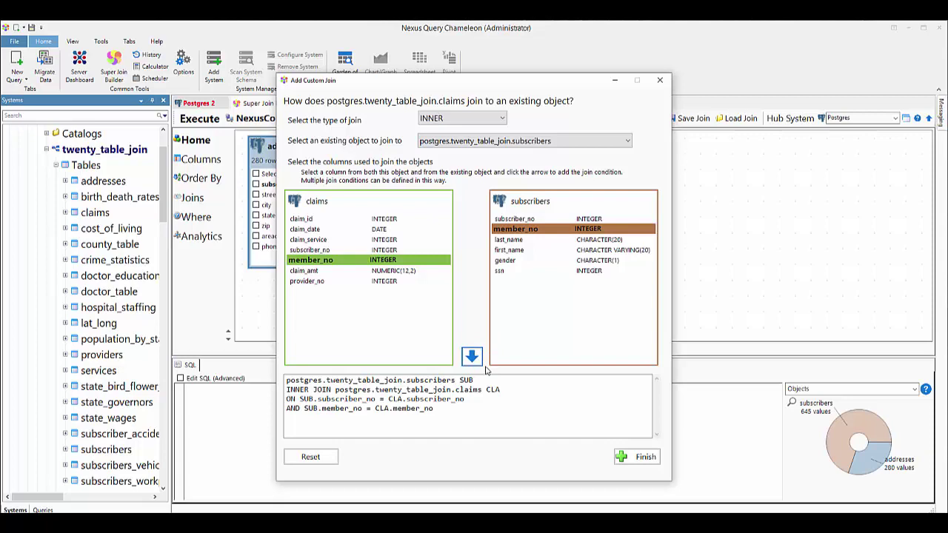
click(628, 456)
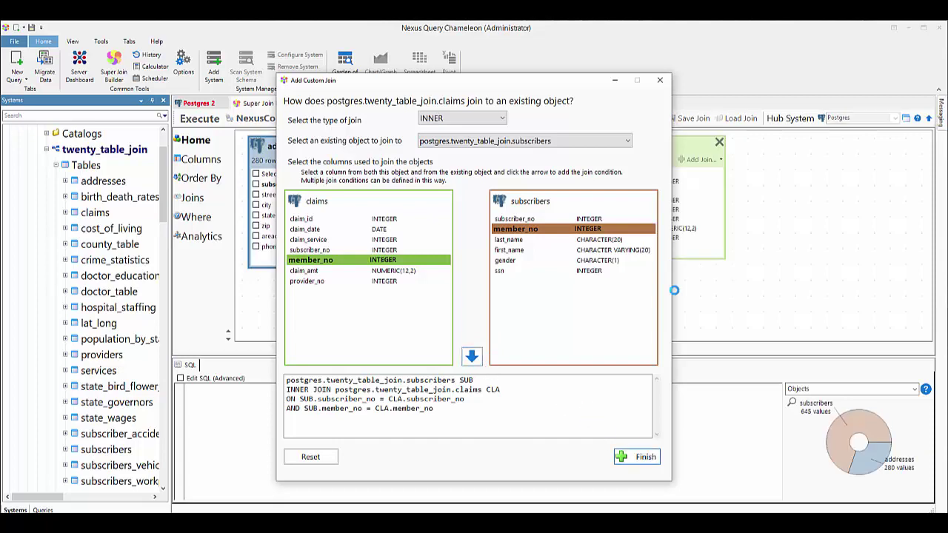
Include all claims columns, first_name and last_name from subscribers, and street, city and state from addresses in the query
drag(550, 357, 554, 311)
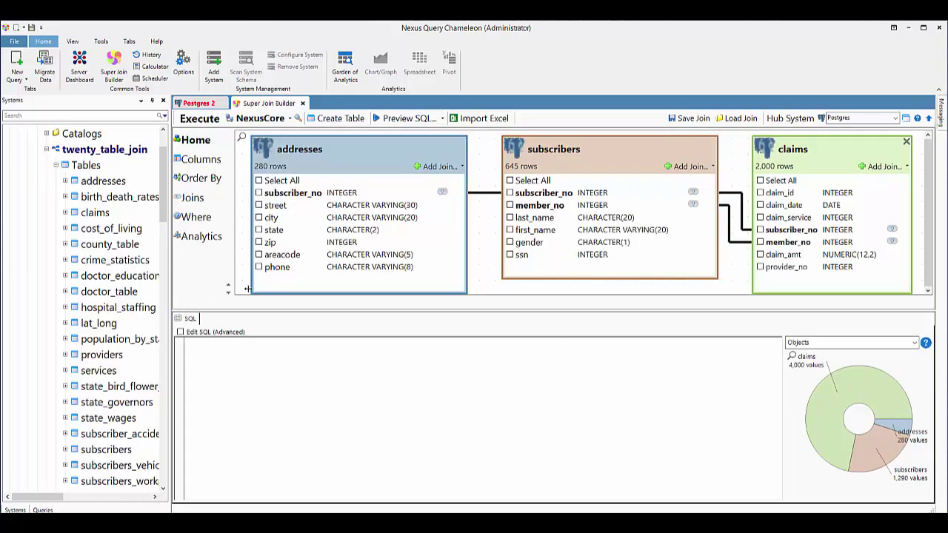
click(761, 180)
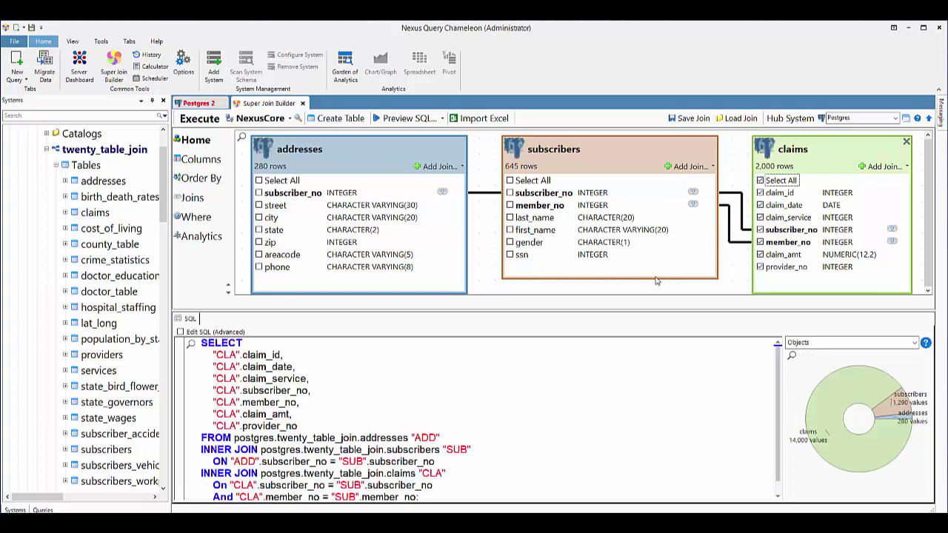
click(510, 229)
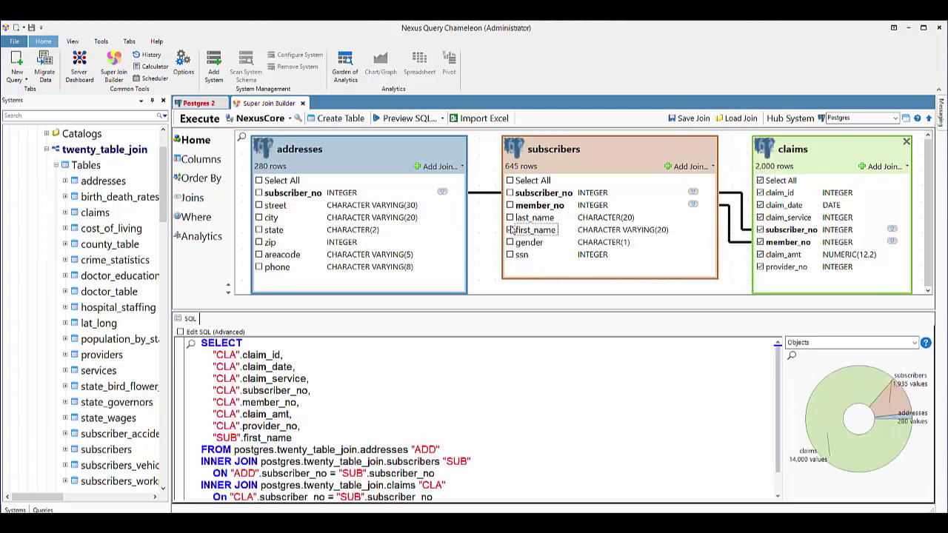
click(510, 217)
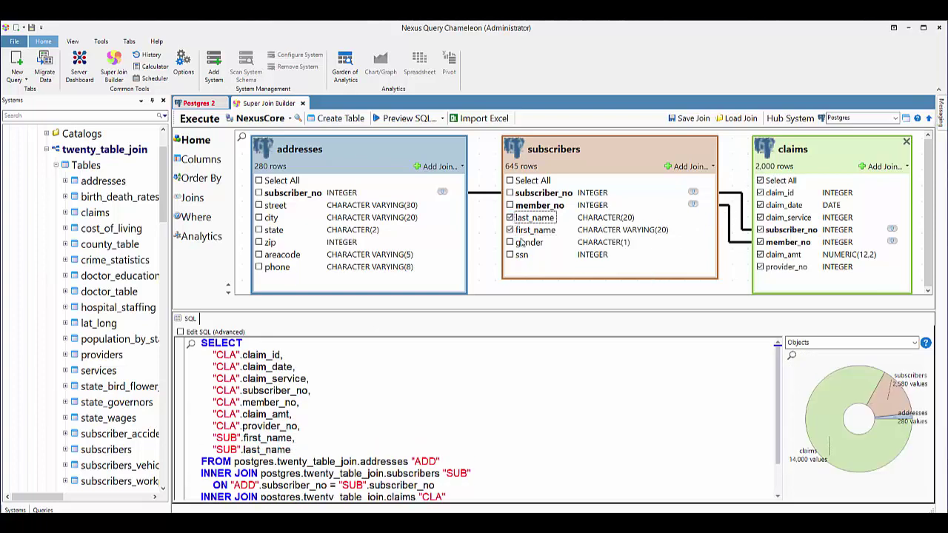
click(258, 205)
click(258, 218)
click(258, 231)
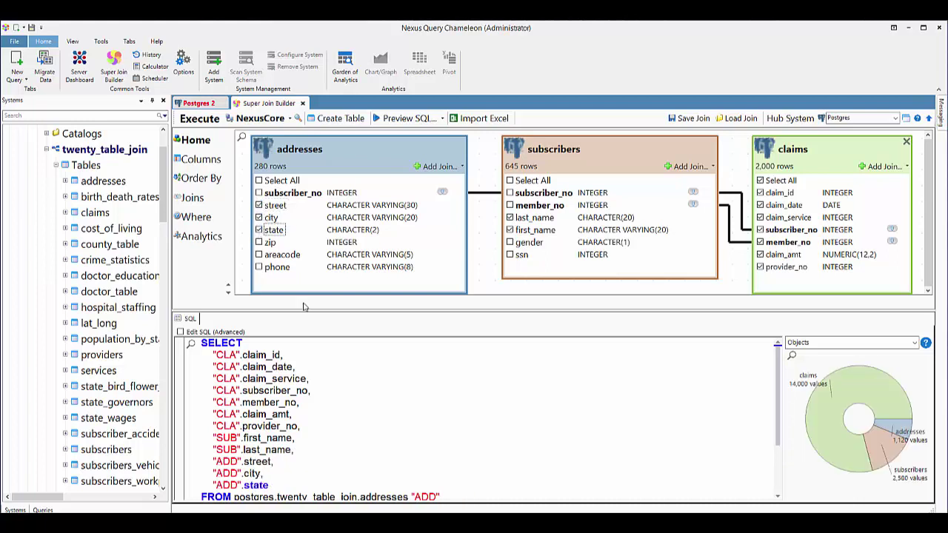
Enlarge the SQL area of the join builder and look over the generated query
drag(303, 311, 303, 292)
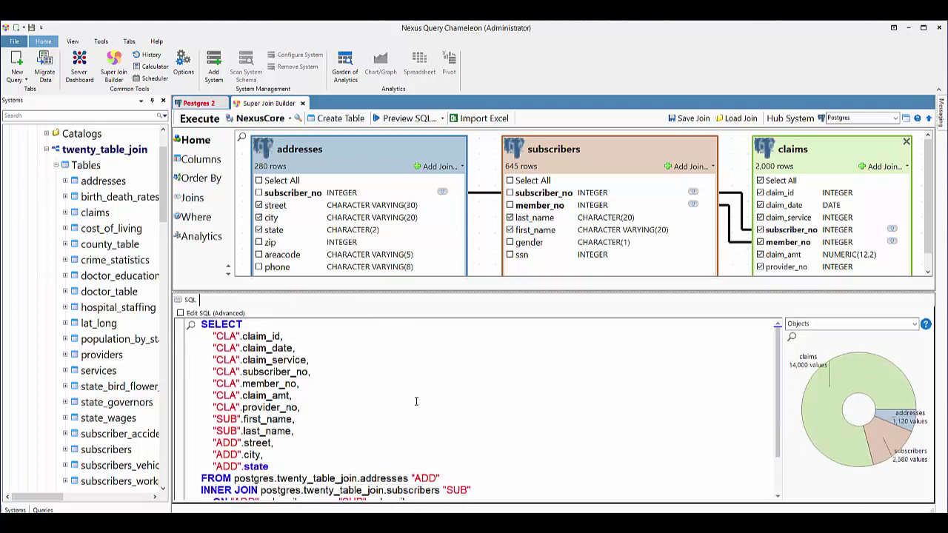
scroll(416, 402, down, 2)
scroll(411, 393, up, 2)
Reorder the report columns so that first_name and last_name come before all claims columns
click(201, 160)
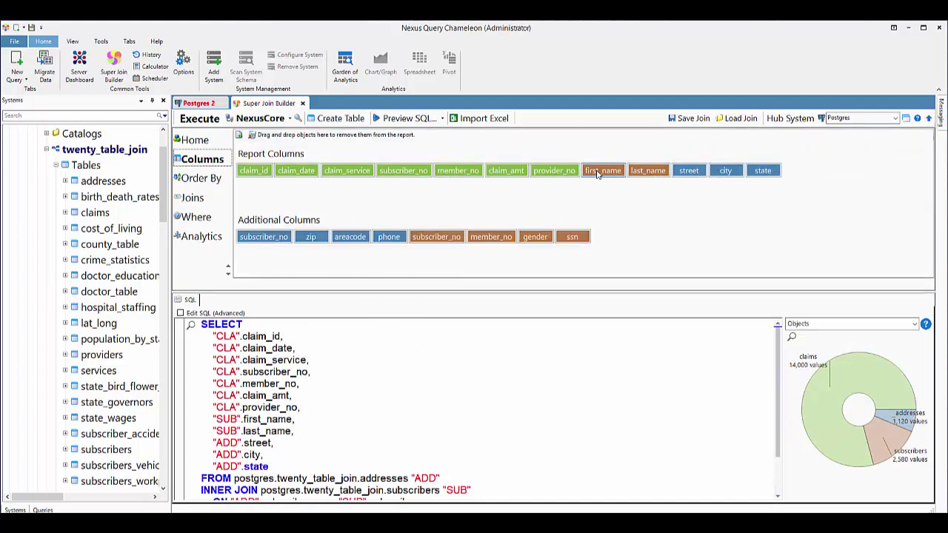
drag(597, 174, 291, 173)
click(661, 173)
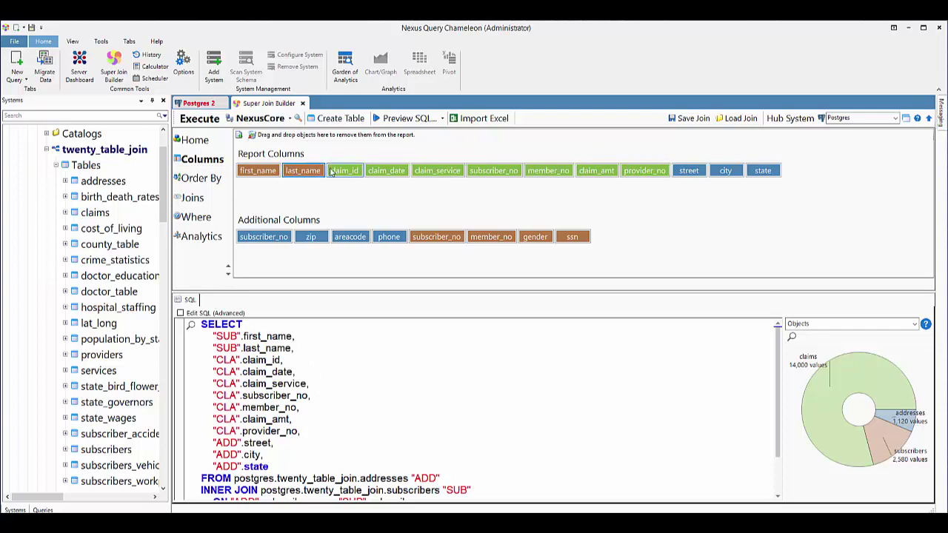
Remove claim_id from the report columns, add gender after state, and review the resulting SQL
drag(337, 140, 337, 138)
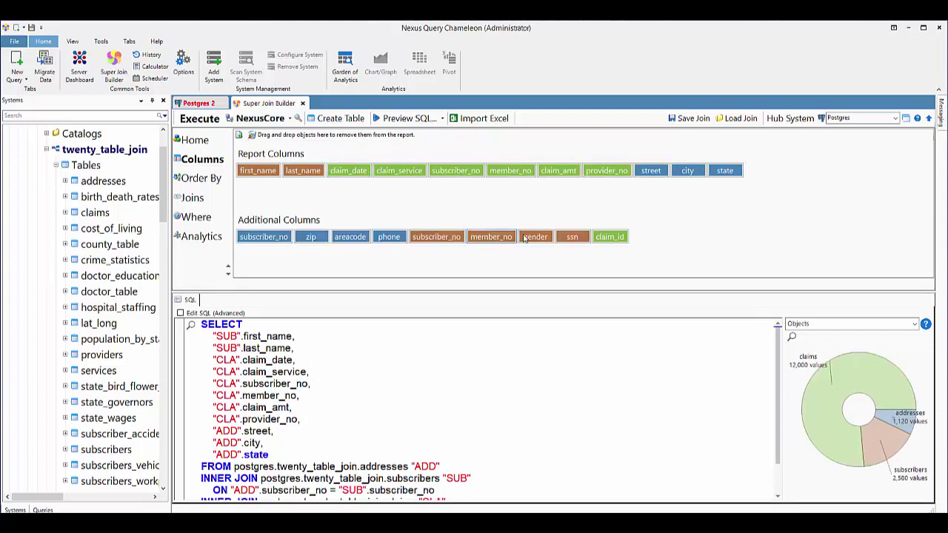
drag(750, 169, 751, 171)
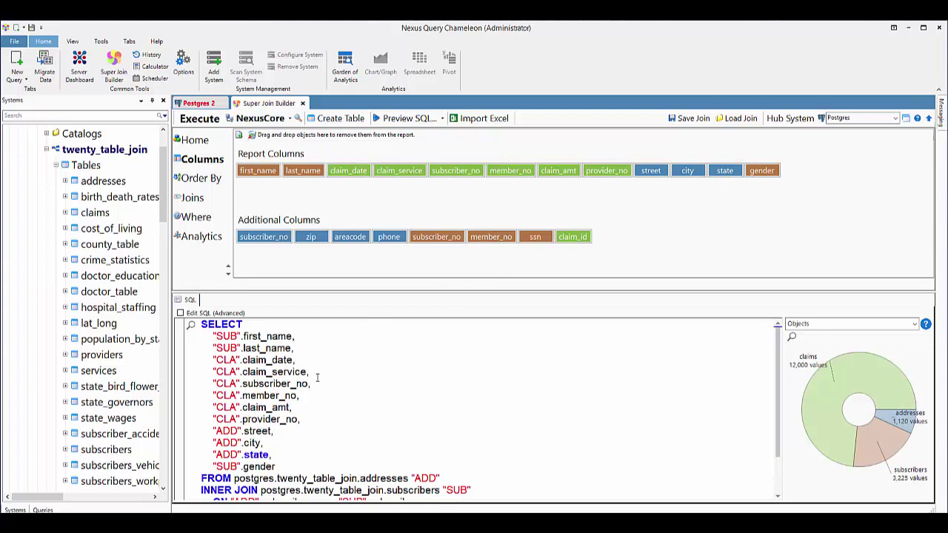
scroll(305, 375, down, 2)
scroll(264, 370, up, 2)
drag(244, 337, 305, 336)
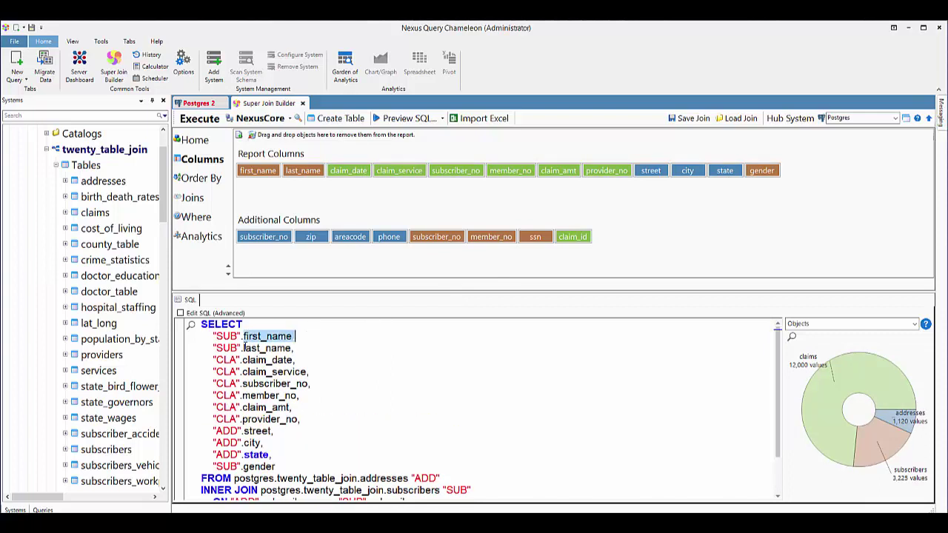
drag(243, 348, 296, 347)
Sort the query by first_name and last_name ascending, and by claim_date descending
click(199, 179)
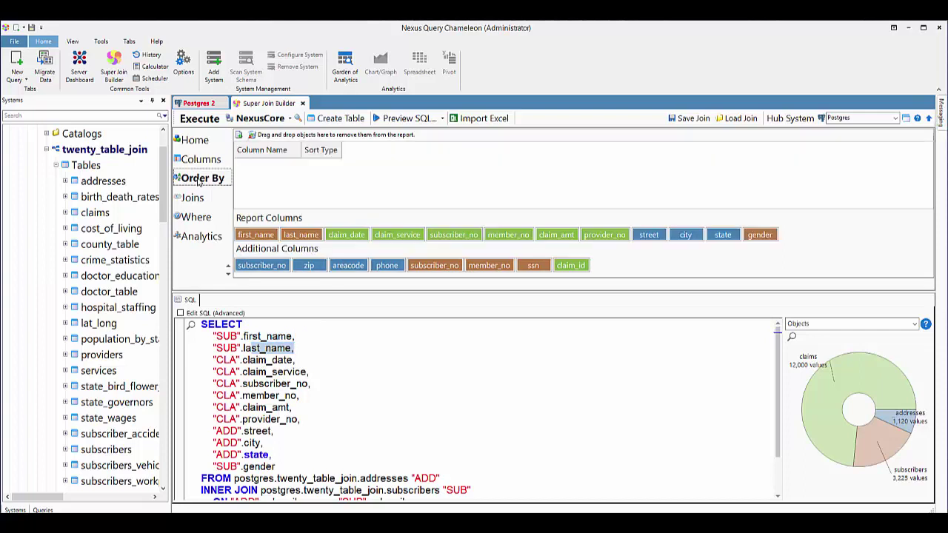
double_click(255, 234)
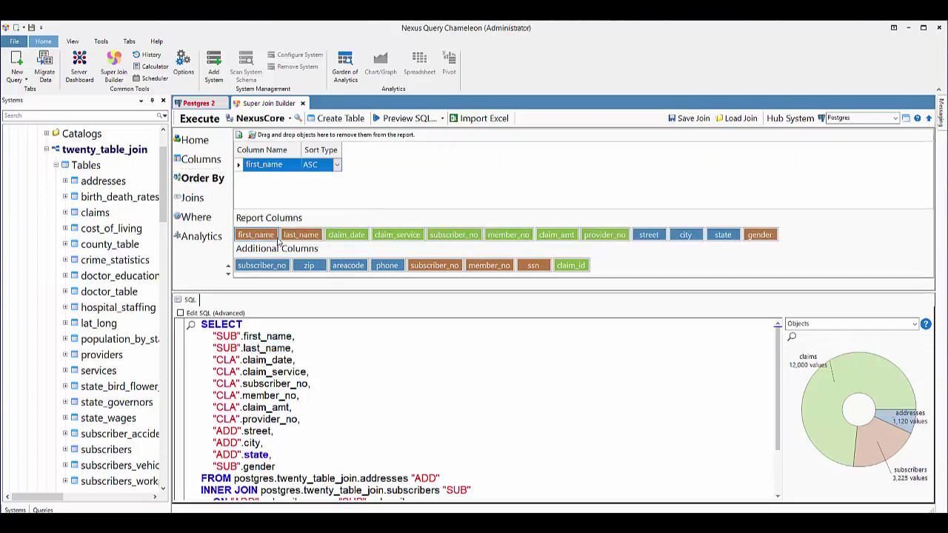
double_click(288, 235)
double_click(346, 234)
click(334, 192)
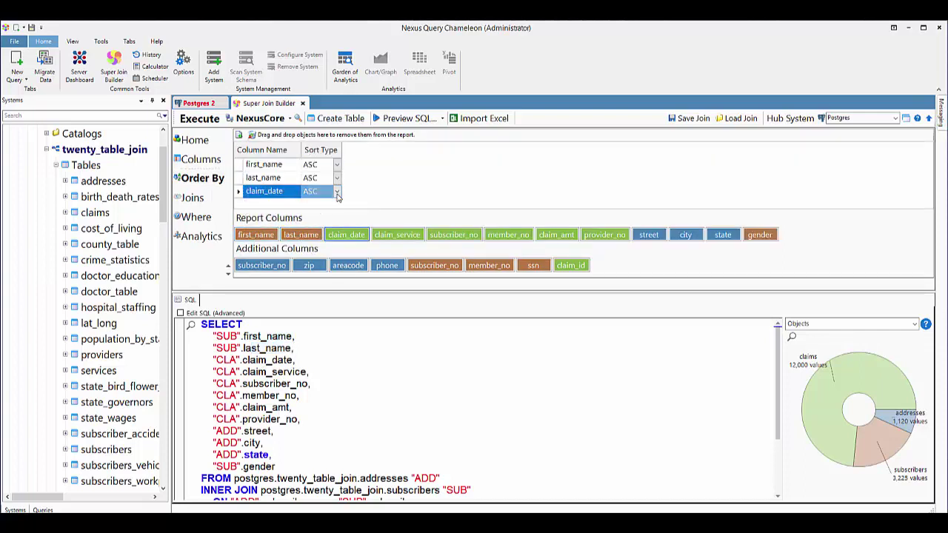
click(336, 192)
click(327, 214)
scroll(402, 382, down, 4)
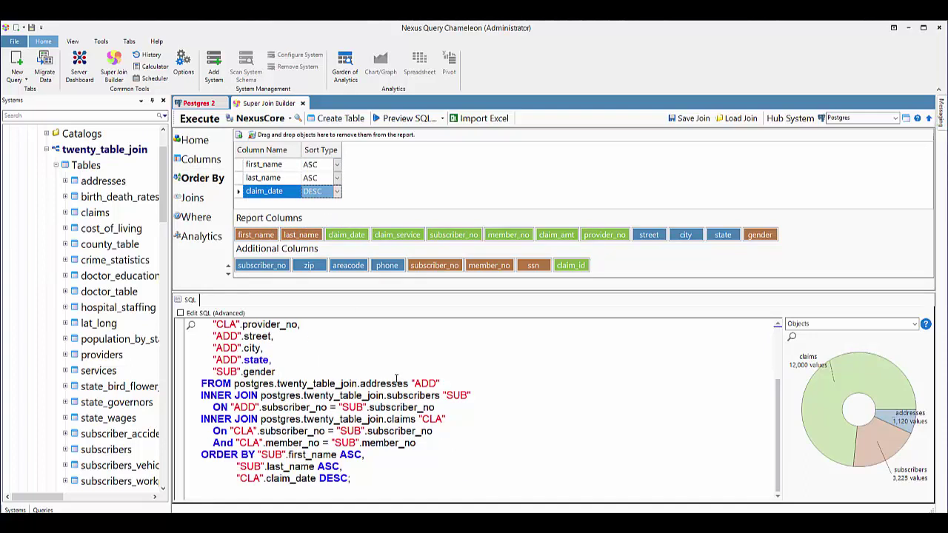
Change both joins, subscribers to addresses and subscribers to claims, to LEFT and review the generated SQL
drag(347, 482, 202, 443)
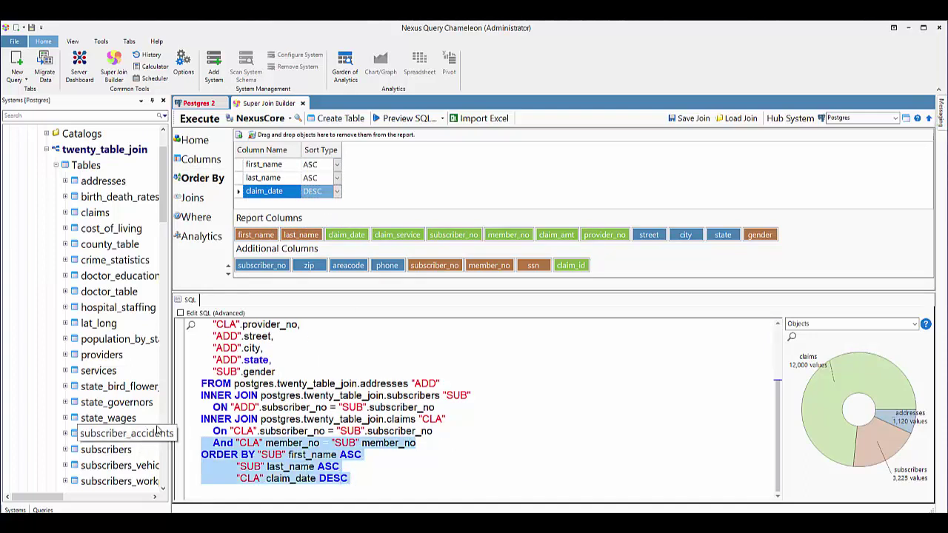
click(194, 198)
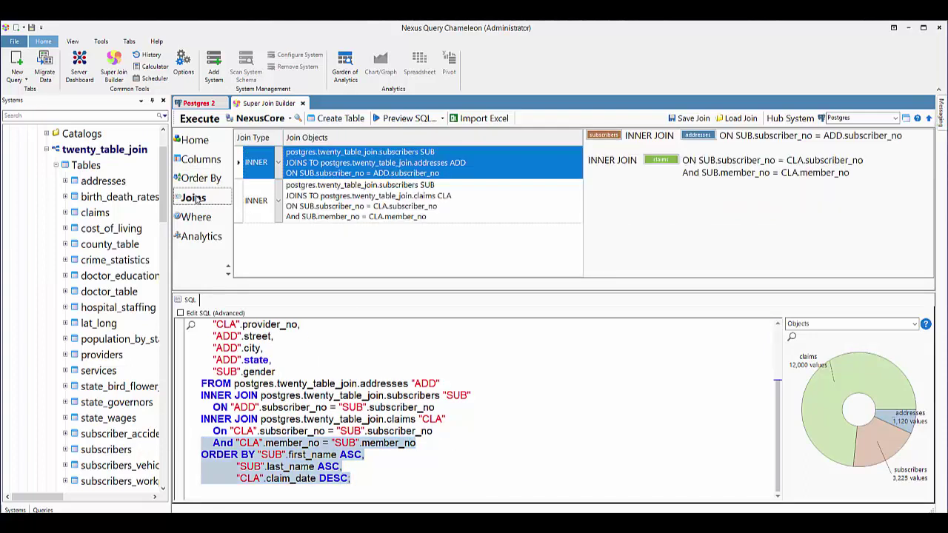
click(277, 162)
click(277, 202)
click(277, 201)
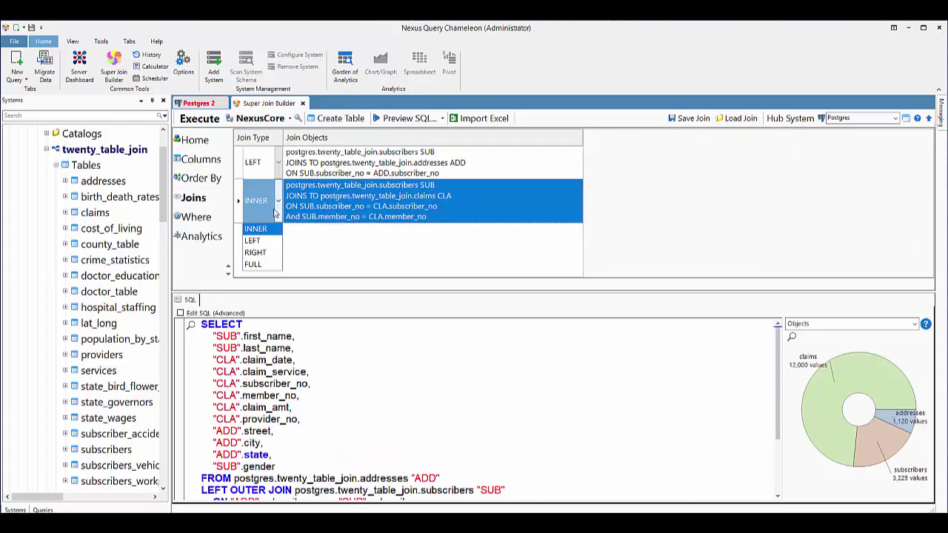
click(261, 238)
scroll(343, 432, down, 3)
scroll(346, 422, up, 3)
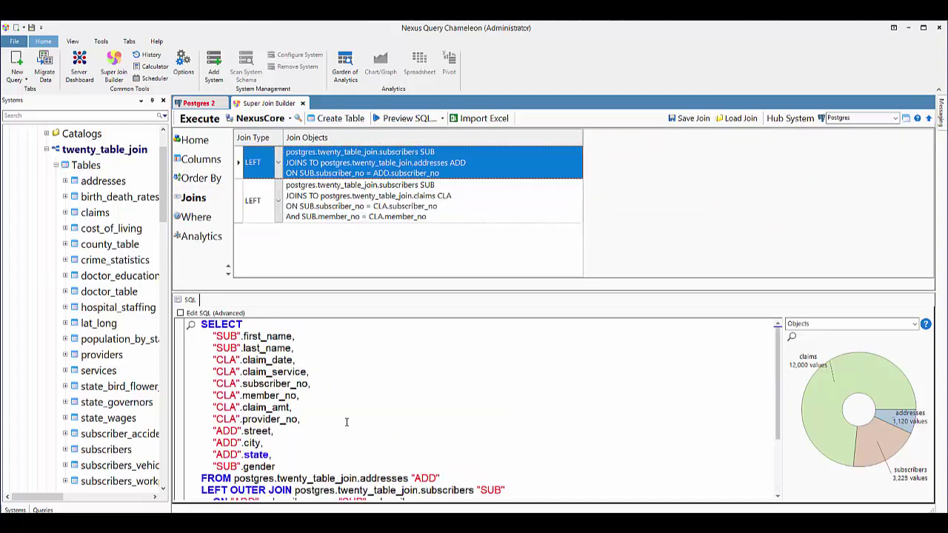
Run the left-join query, return all of its data, and close the results
click(202, 119)
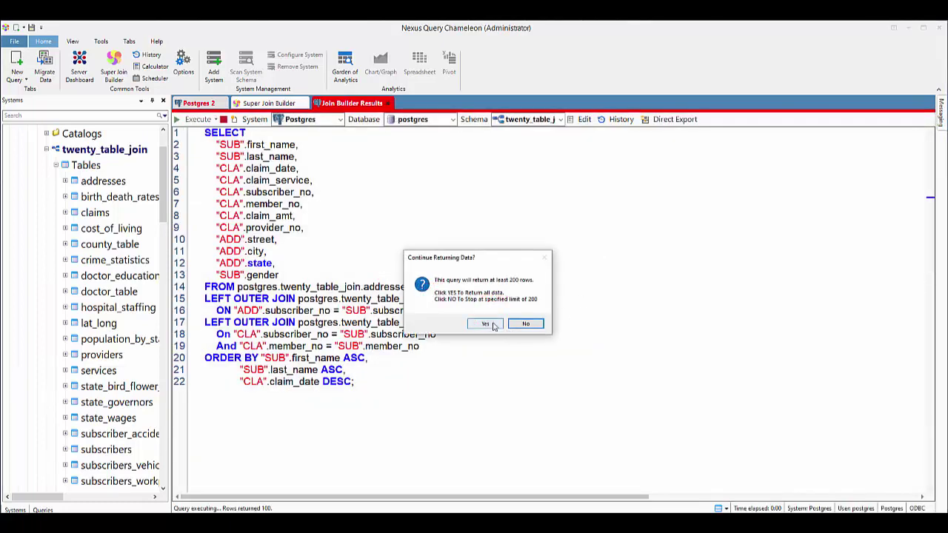
click(485, 324)
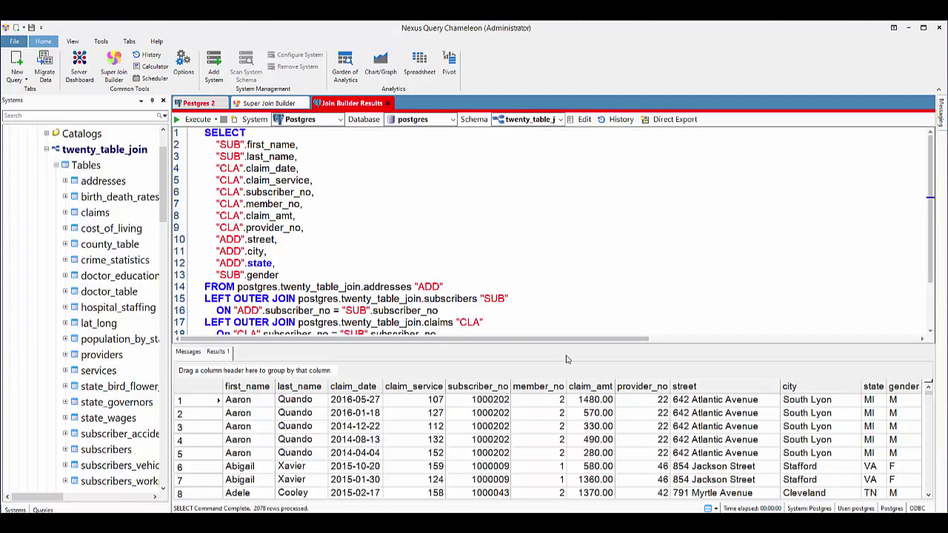
click(388, 103)
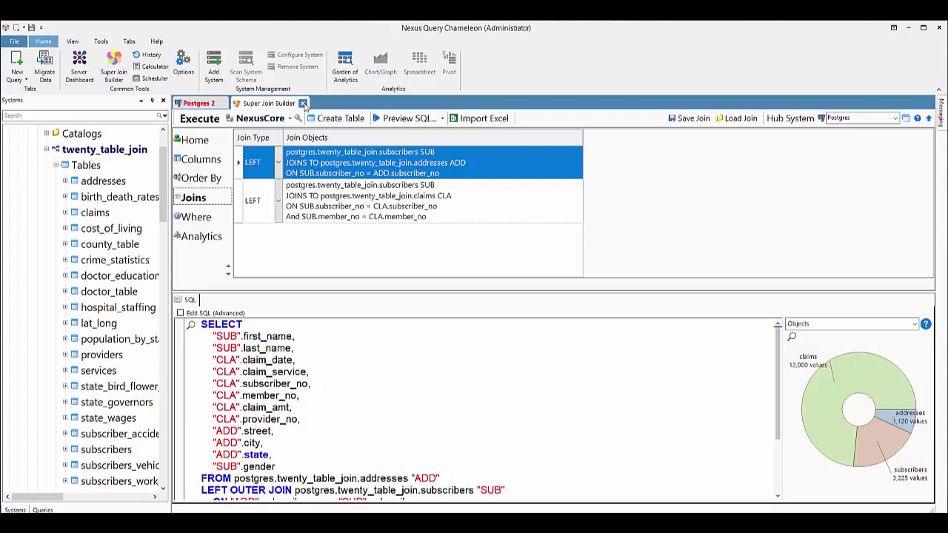
Close the current join and start a new one from the addresses table, joining it through subscribers to claims
click(303, 103)
click(356, 253)
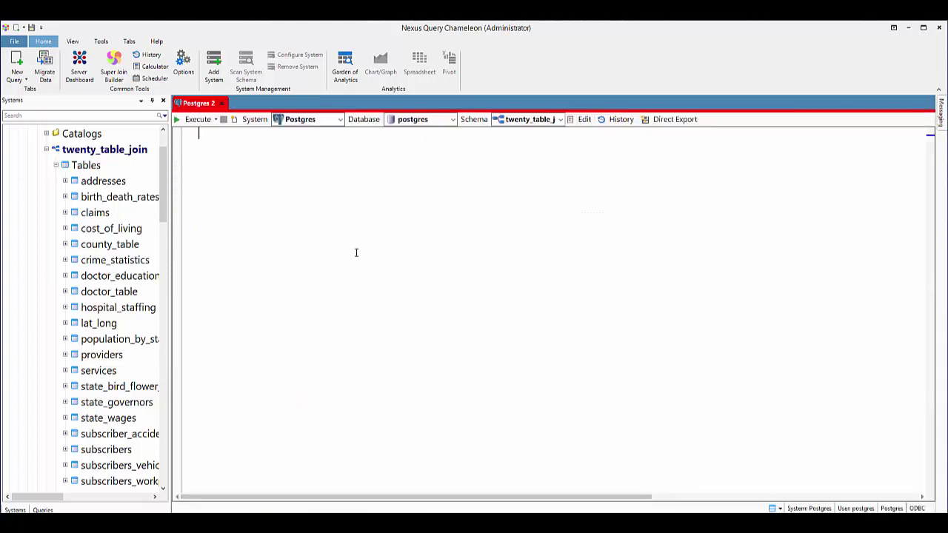
click(96, 184)
right_click(98, 182)
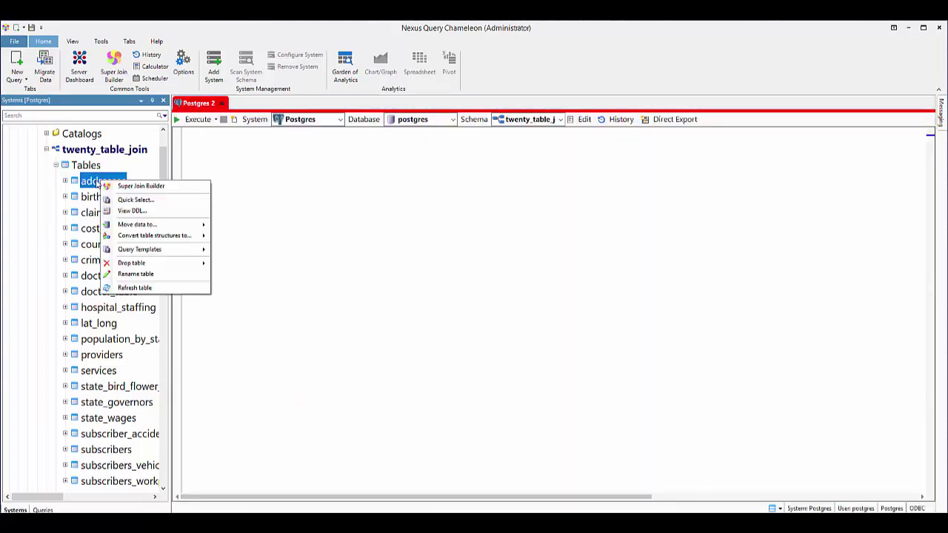
click(140, 187)
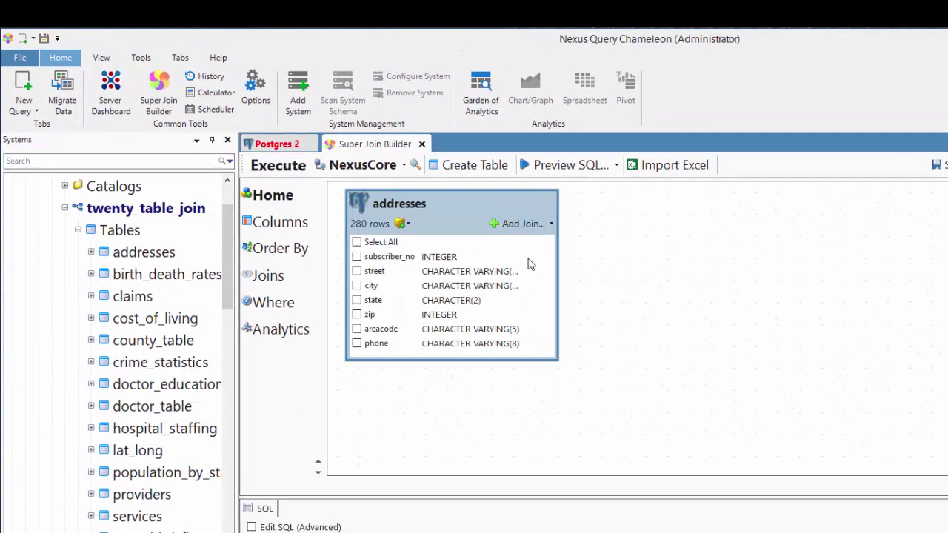
click(551, 224)
mouse_move(617, 242)
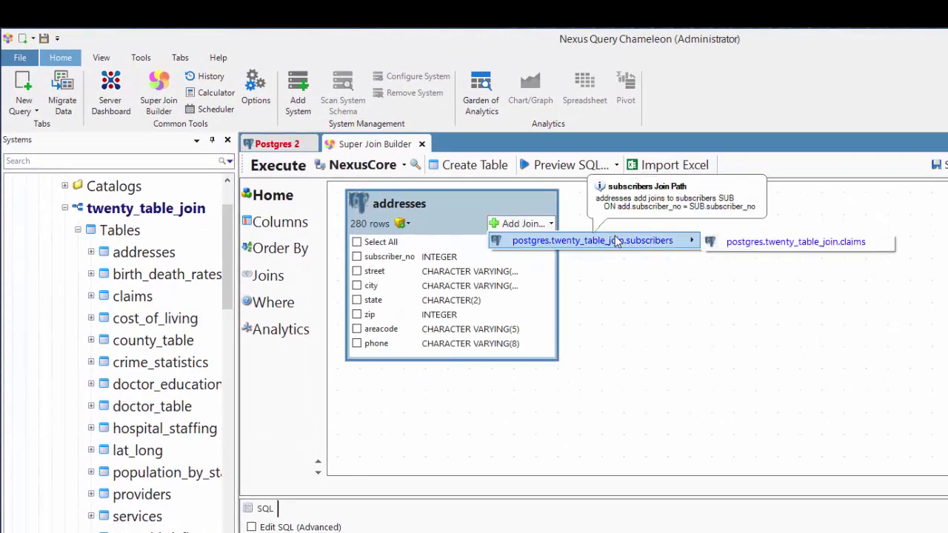
click(791, 243)
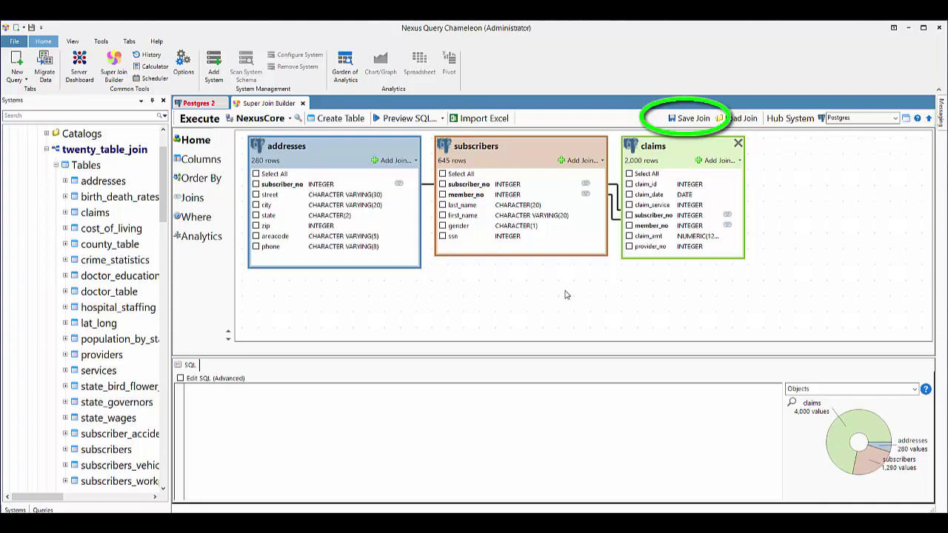
Save the three-table join under the name Insurance101
click(696, 120)
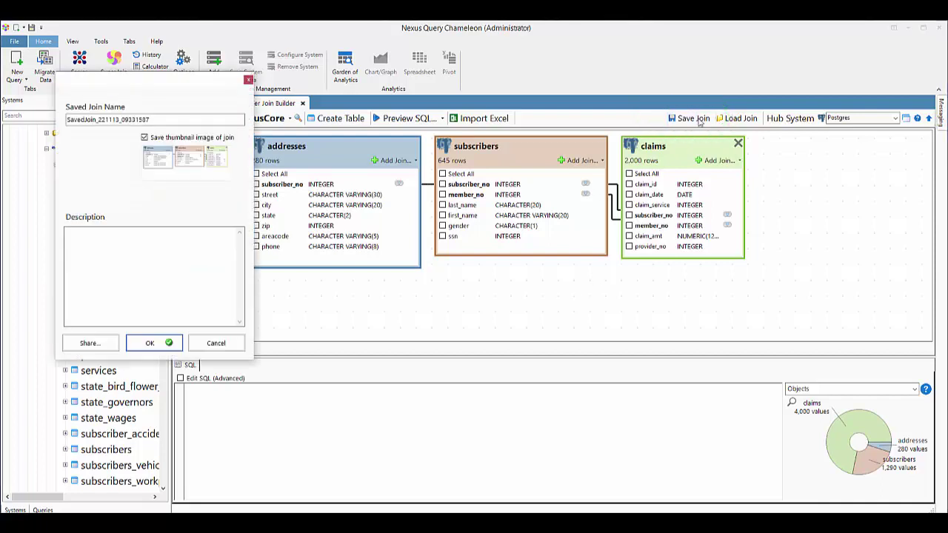
double_click(148, 119)
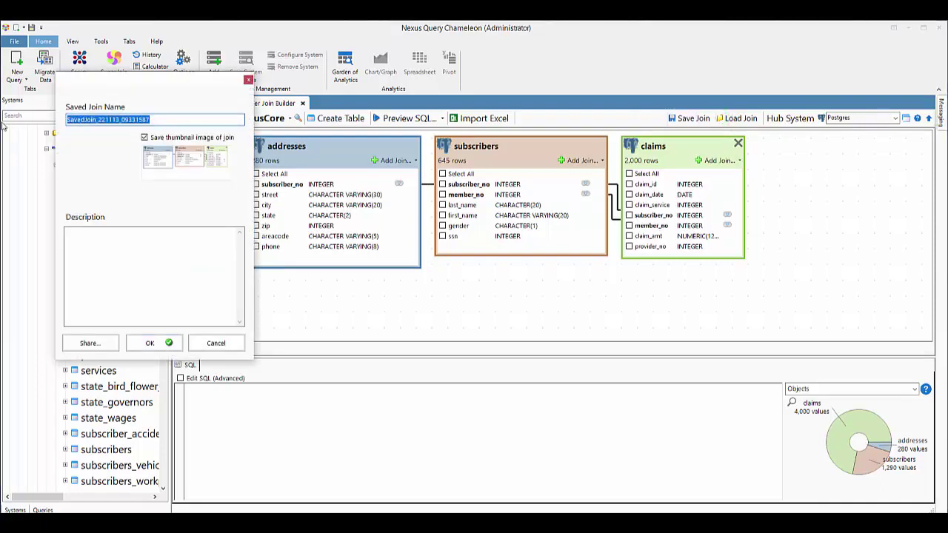
text(Insur)
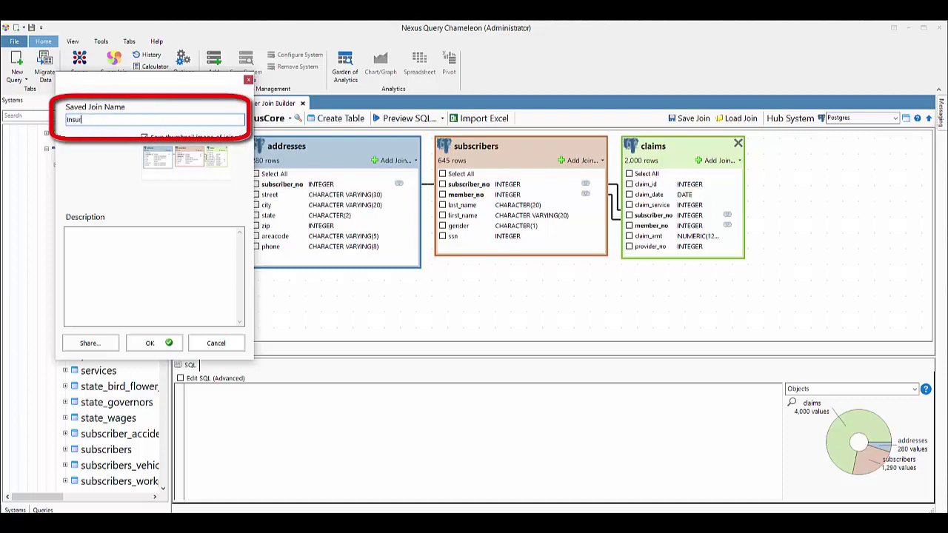
text(ance101)
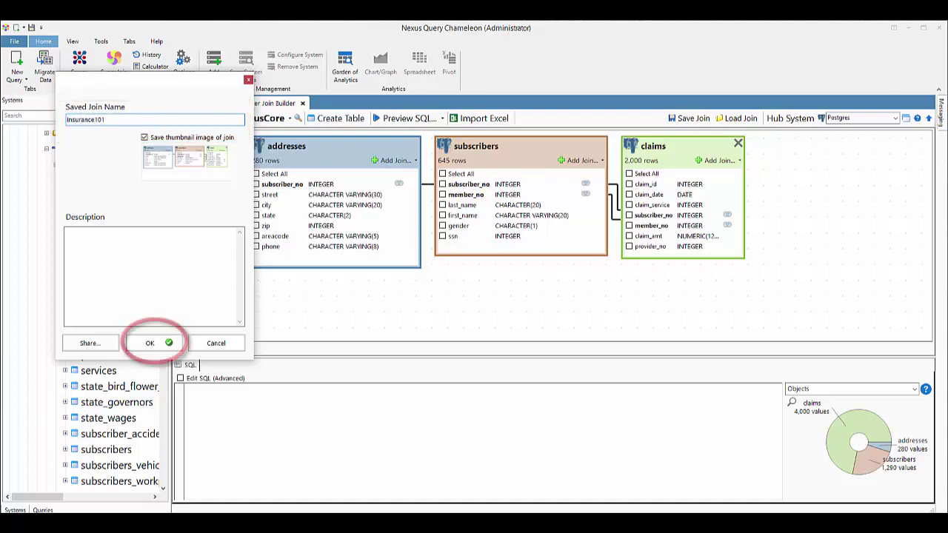
click(151, 341)
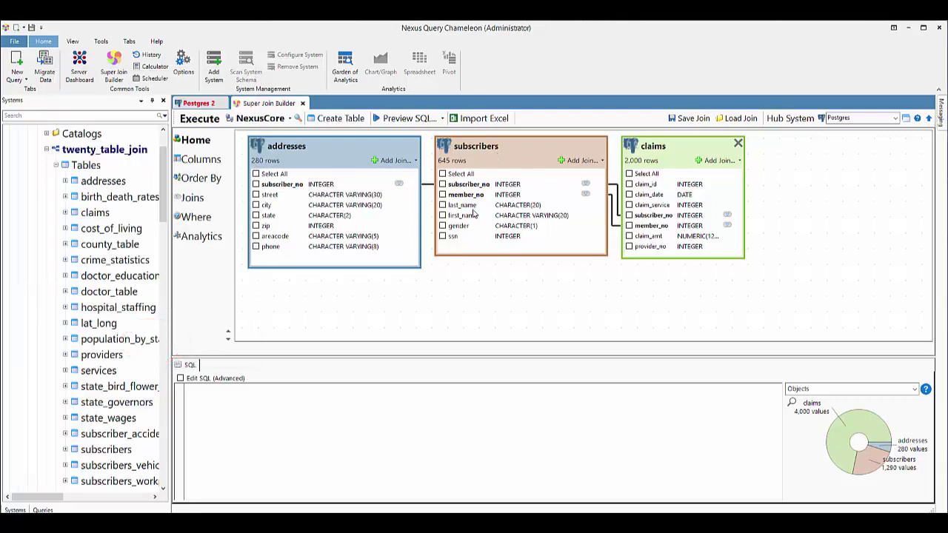
Include first_name and last_name from subscribers, city from addresses, and claim_service and claim_amt from claims in the query
click(443, 215)
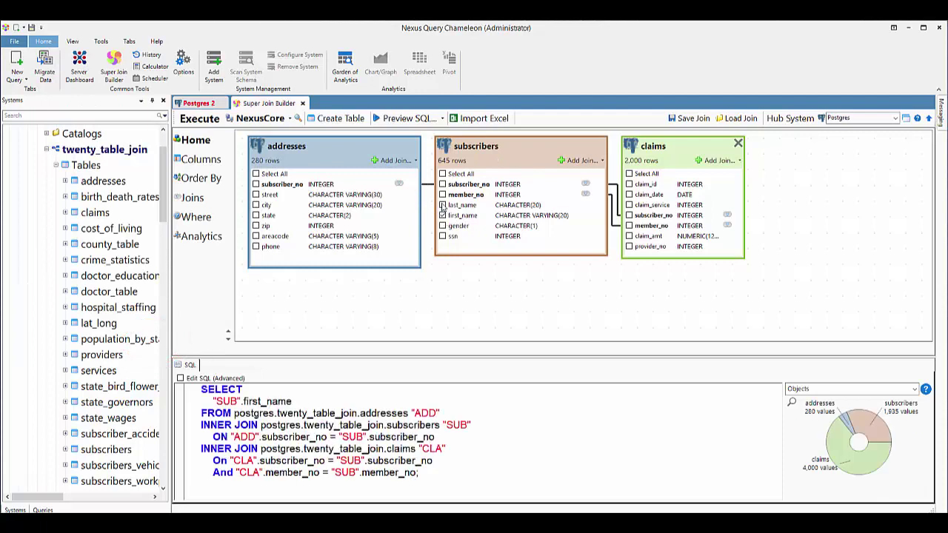
click(442, 204)
click(256, 205)
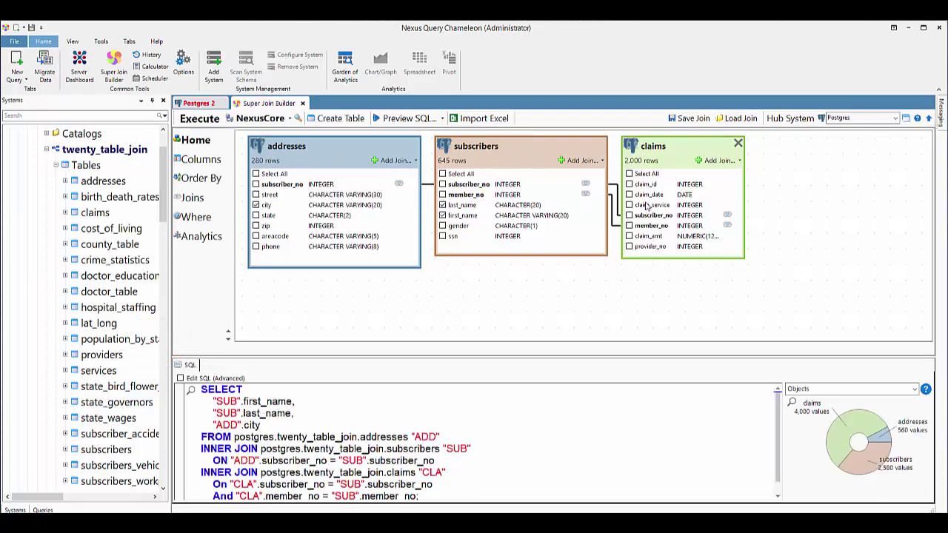
click(629, 205)
click(630, 236)
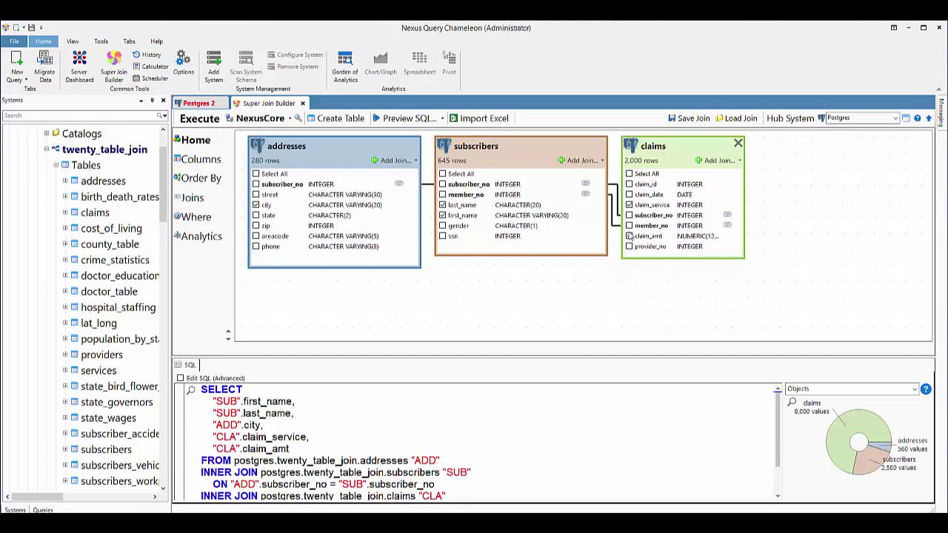
Run the five-column inner-join query with all data returned, and close the results
click(199, 119)
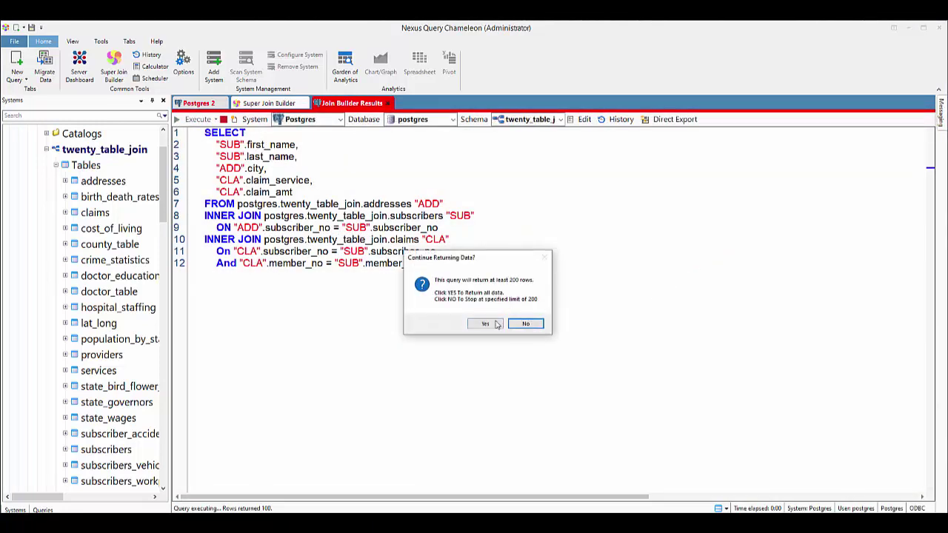
click(486, 323)
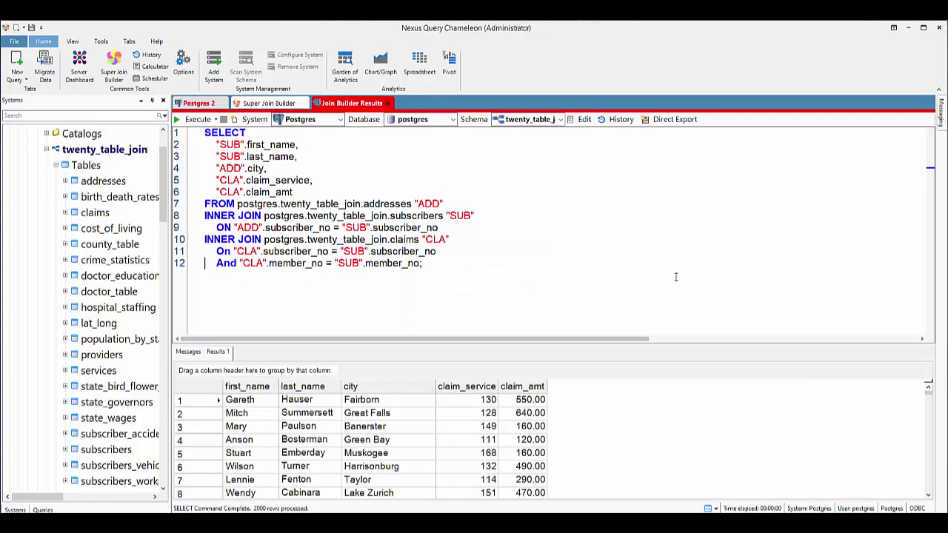
click(386, 102)
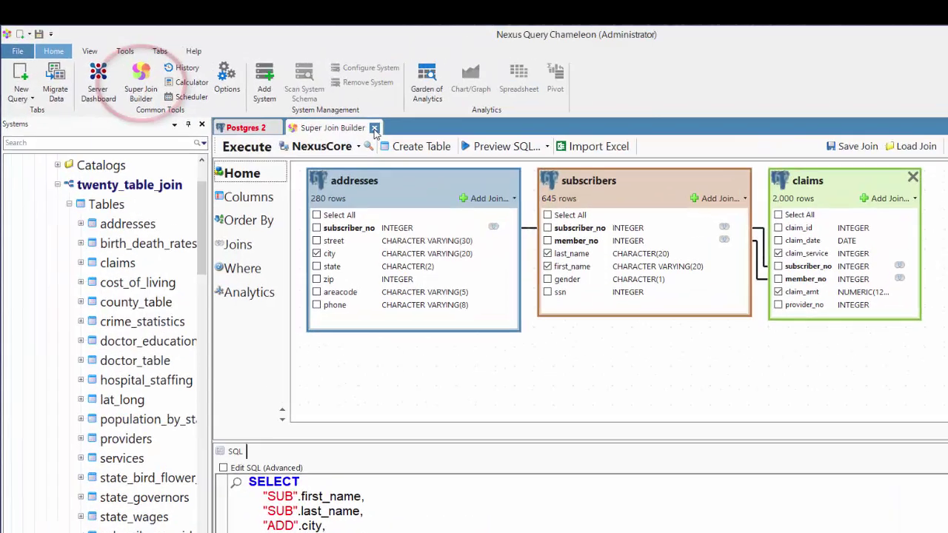
Close the current join, open an empty Super Join Builder, and load the saved join Insurance101
click(374, 129)
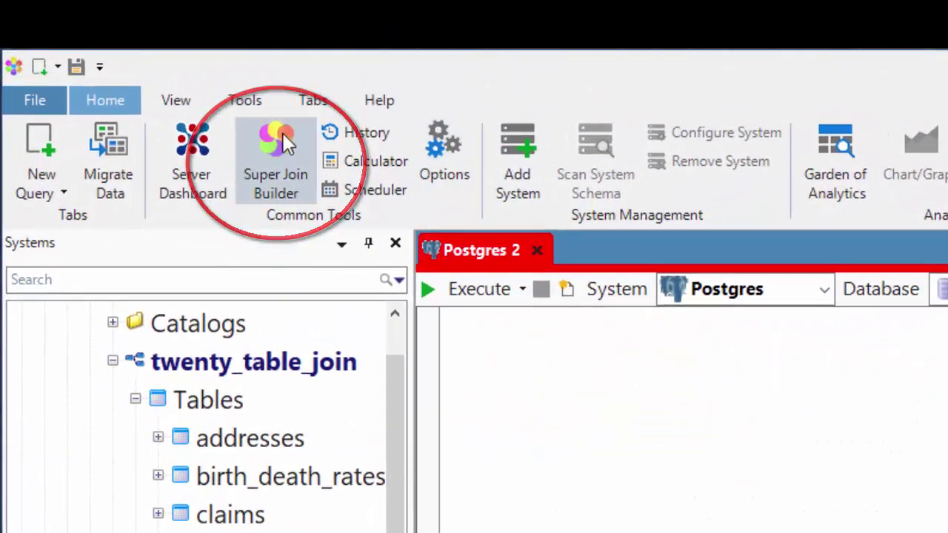
click(141, 78)
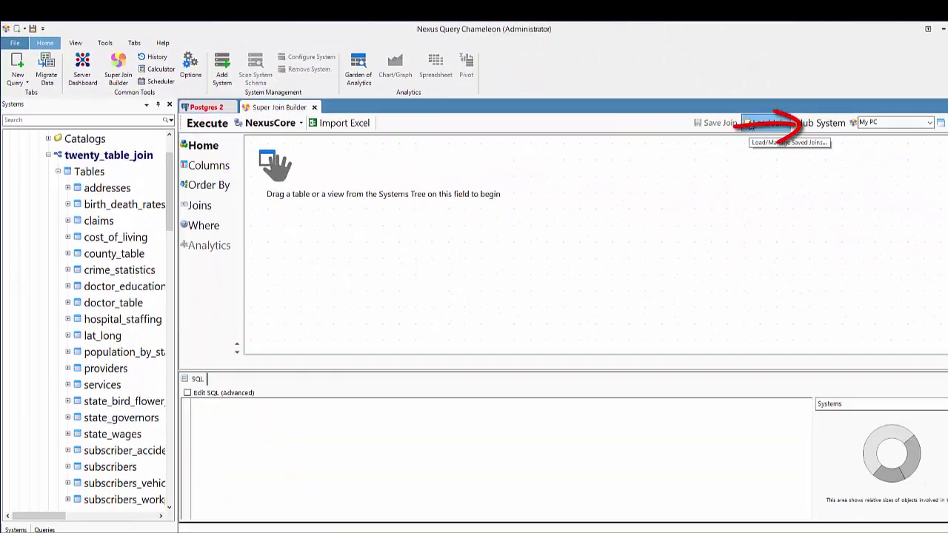
click(770, 122)
scroll(174, 315, down, 1)
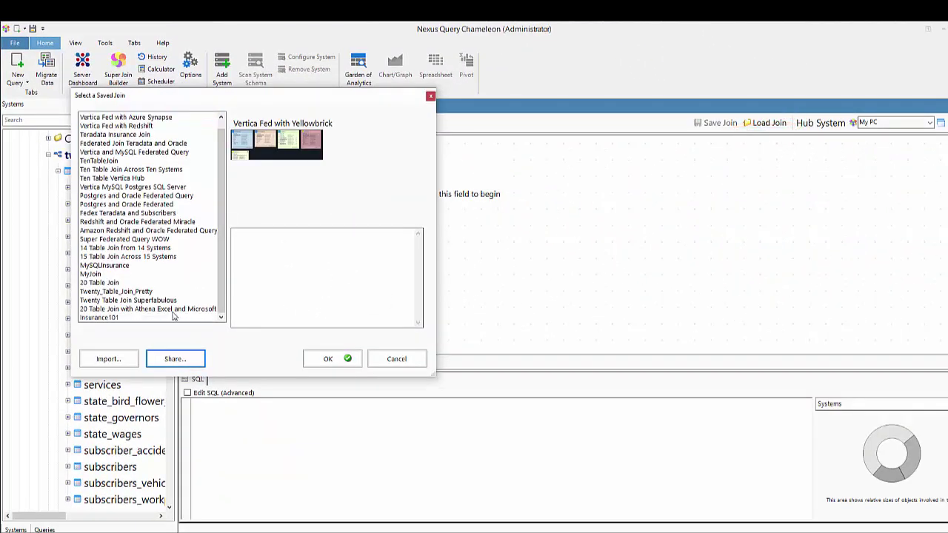
click(102, 317)
click(330, 359)
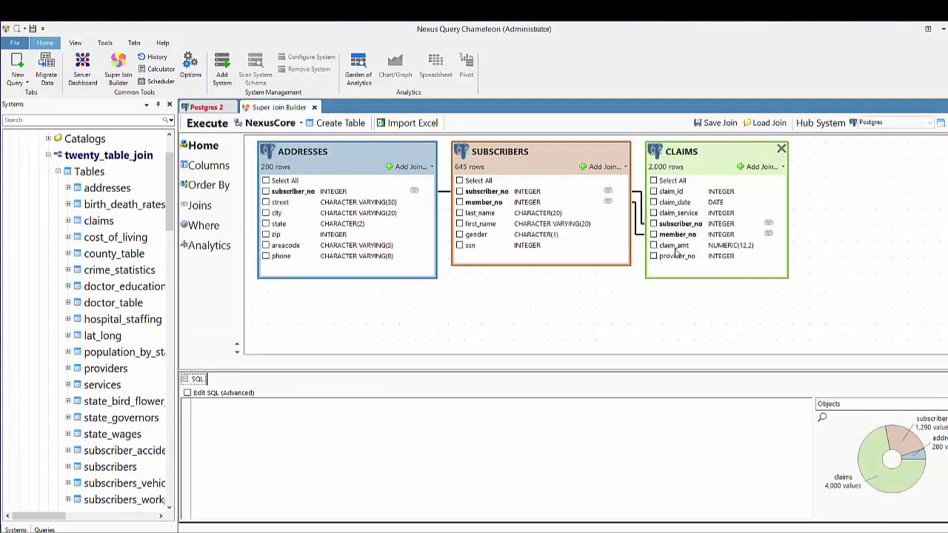
Select first_name, last_name, provider_no and all addresses columns, and run the query, stopping at the limit of 200 rows
click(459, 223)
click(459, 212)
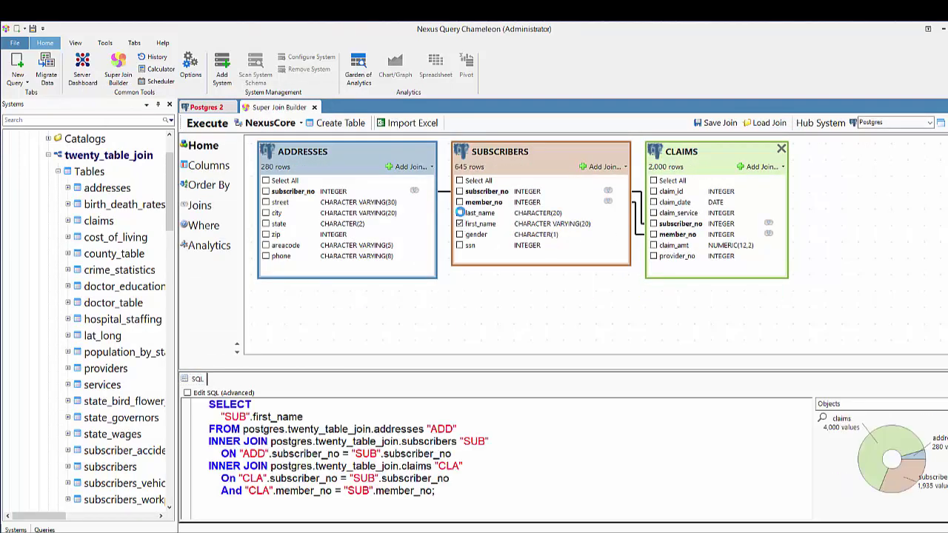
click(650, 255)
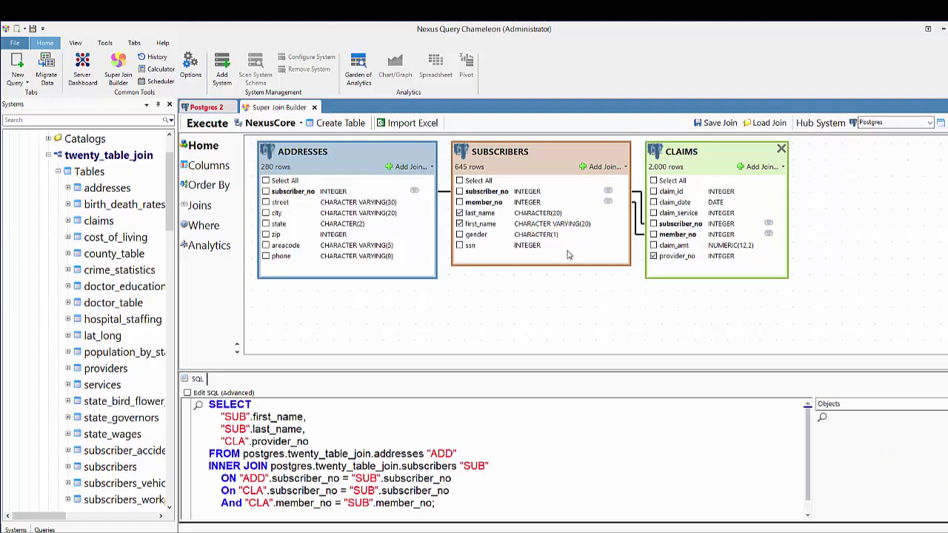
click(266, 182)
click(207, 122)
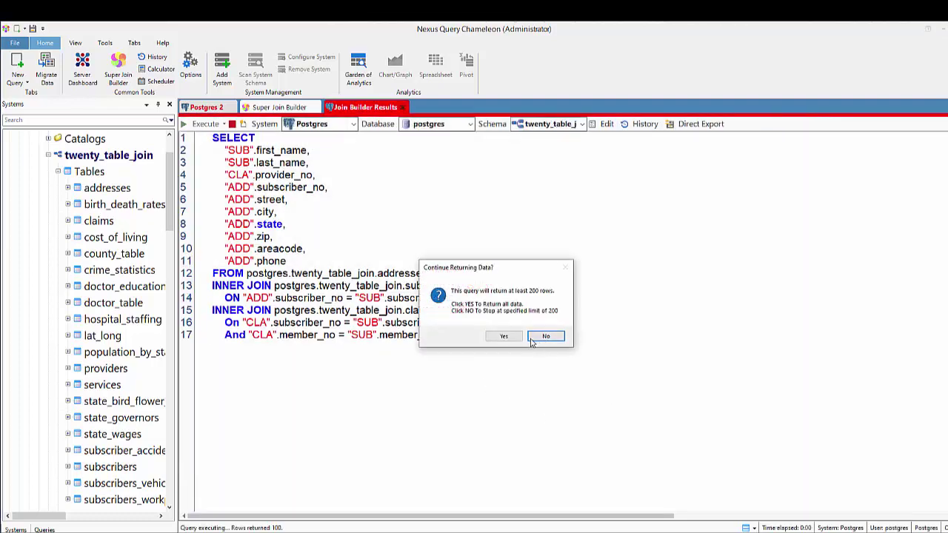
click(531, 340)
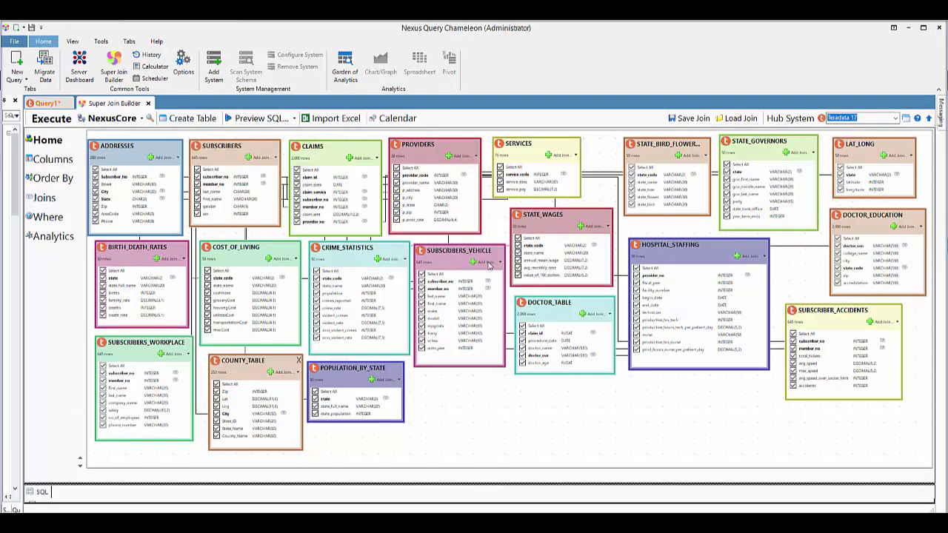
Enlarge the SQL area of the Teradata multi-table join and read through the full generated query in the magnified view
drag(488, 265, 491, 212)
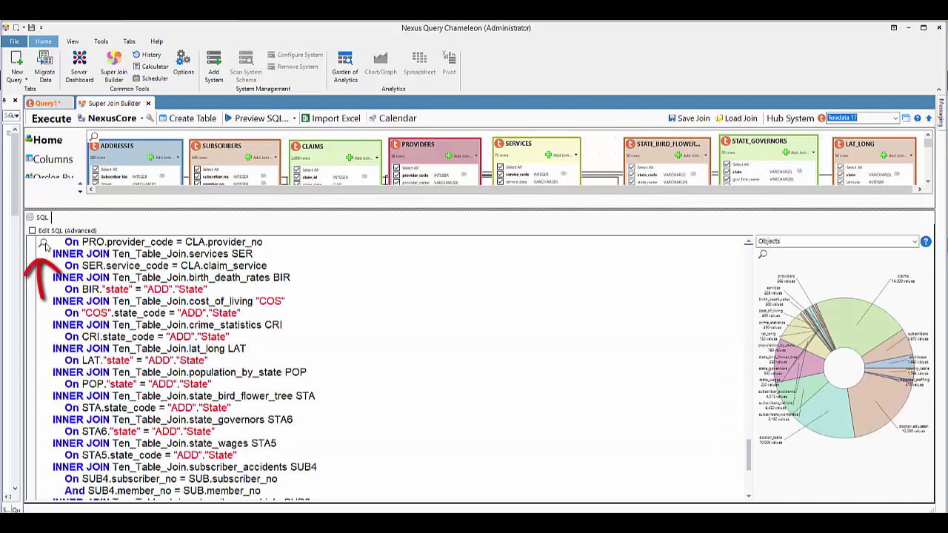
mouse_move(42, 245)
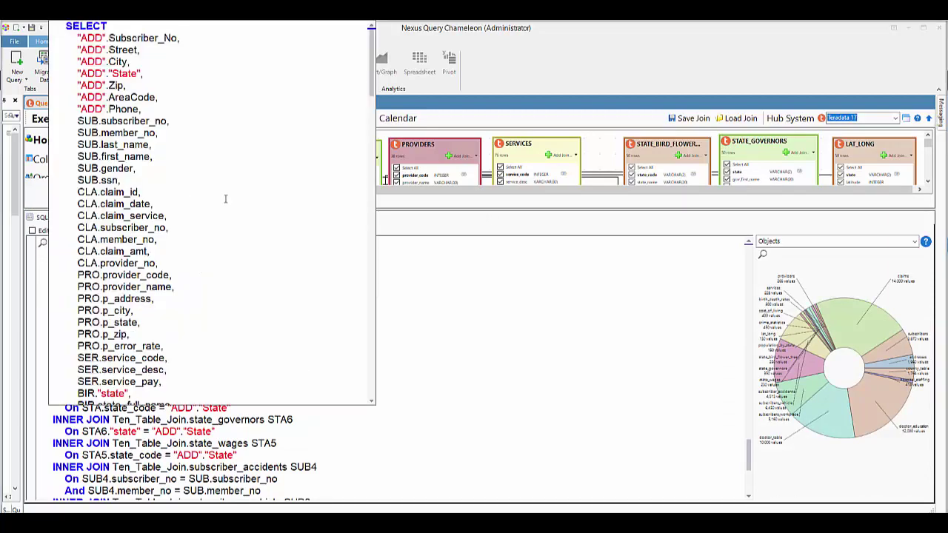
scroll(228, 216, down, 20)
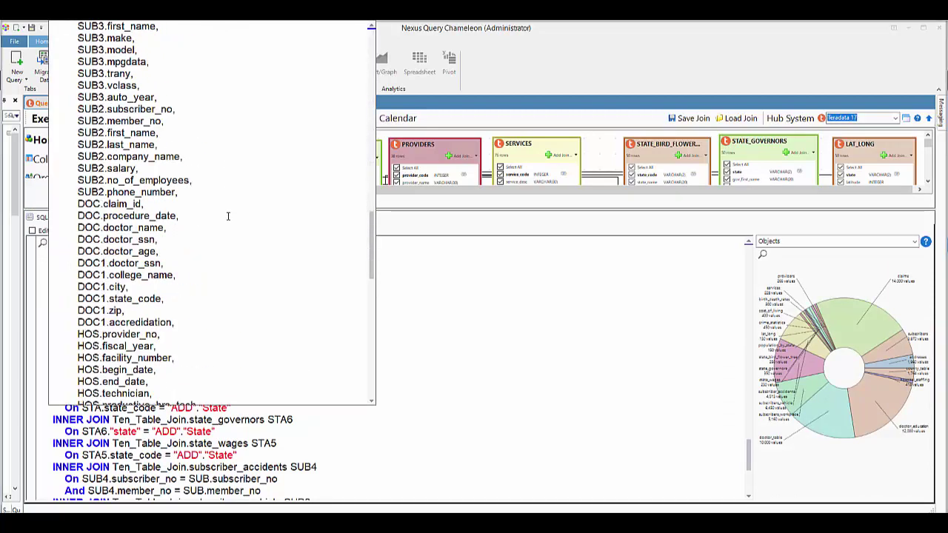
scroll(228, 215, down, 20)
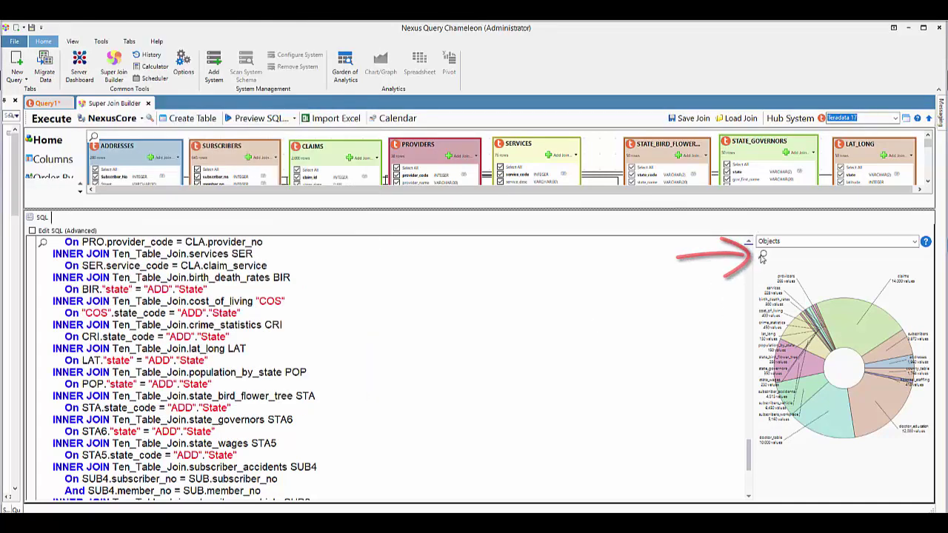
Examine the magnified objects chart, switch it to Systems and Objects, and enlarge the join diagram area
mouse_move(763, 255)
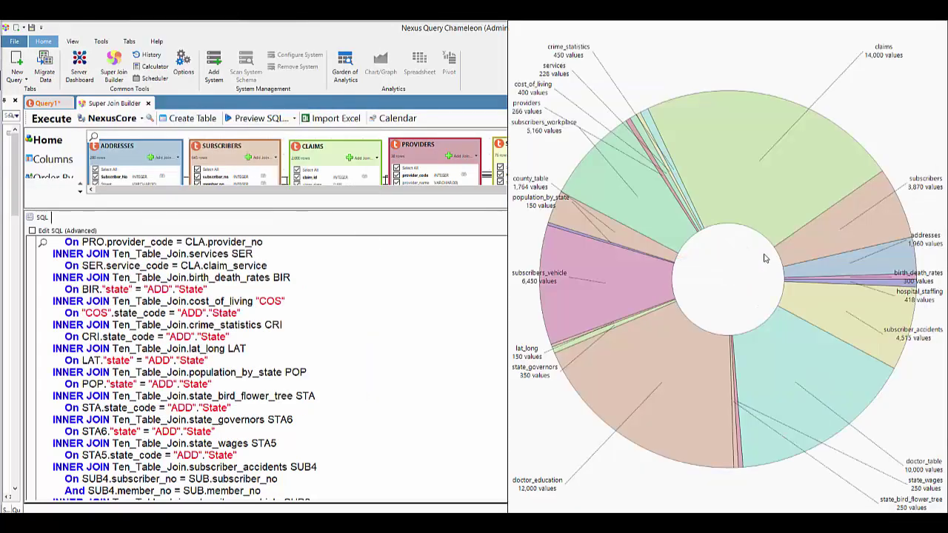
mouse_move(771, 145)
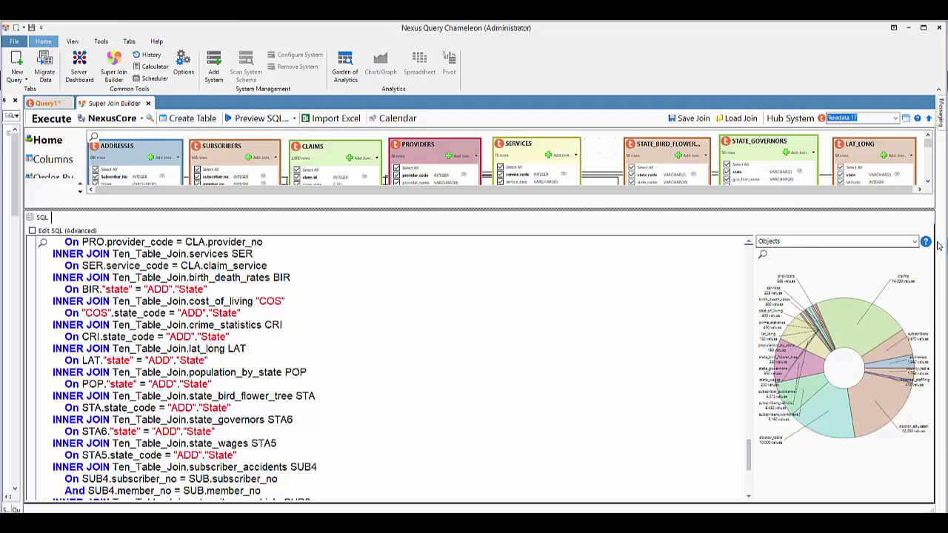
click(916, 242)
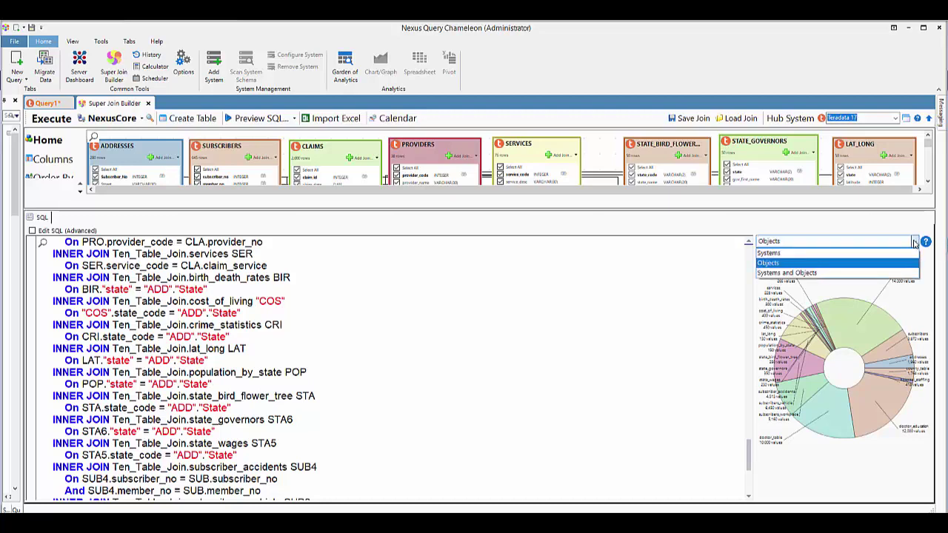
click(897, 273)
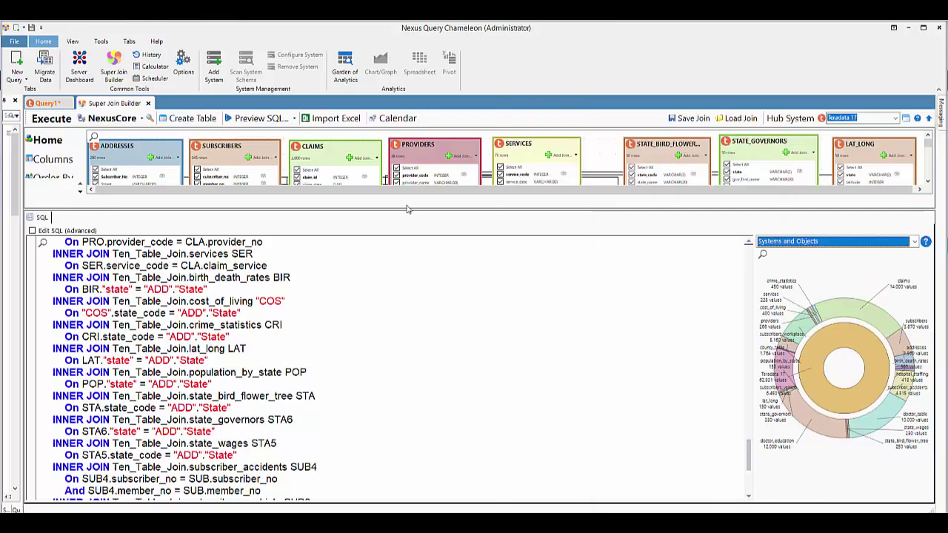
drag(414, 209, 423, 319)
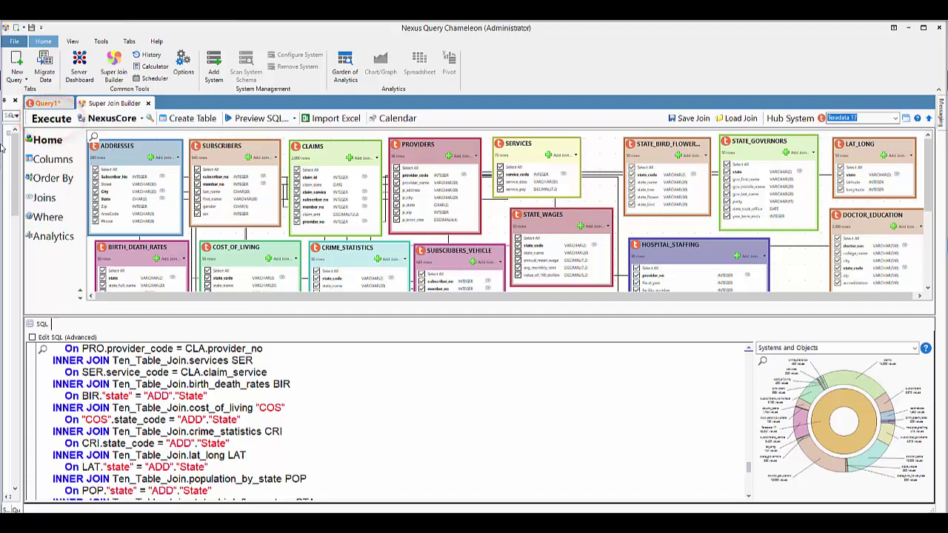
Run the Teradata multi-table join with all data returned, and review the result columns through to the last one
click(44, 121)
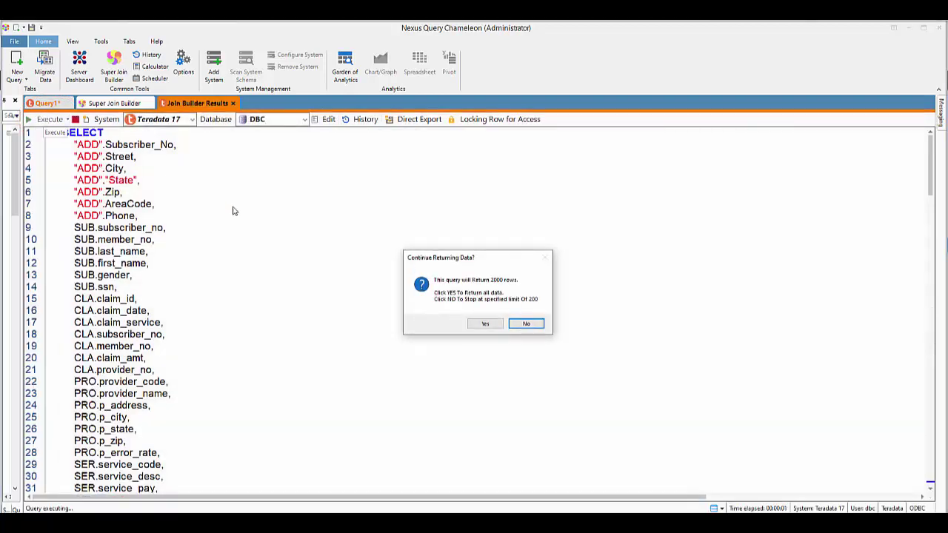
click(485, 324)
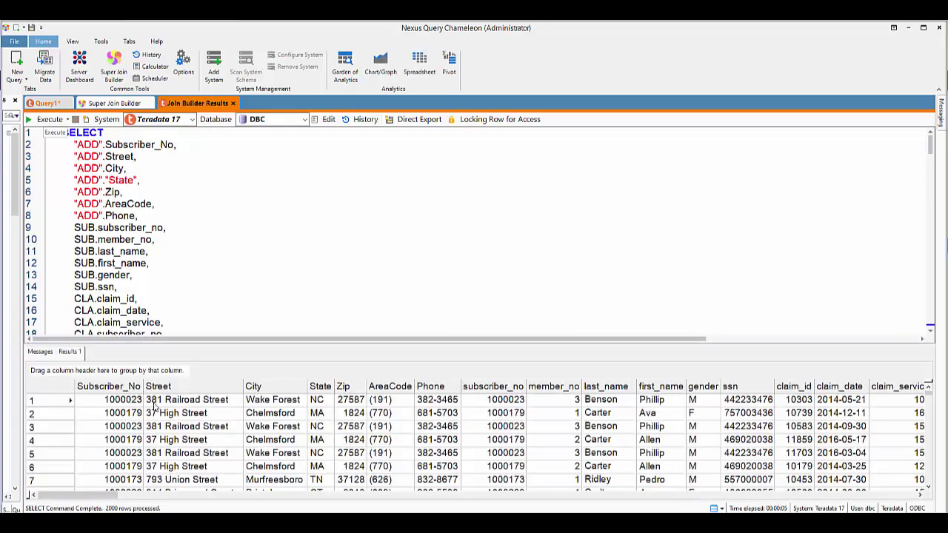
drag(89, 495, 882, 494)
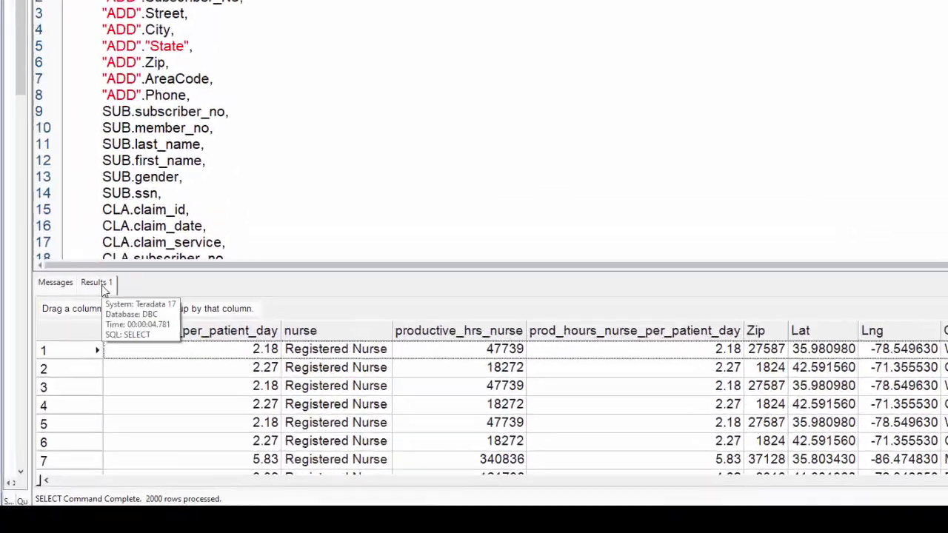
Export the result set to an Excel file named Twenty_Table_Join_A with column headers, without saving all open result sets to the same workbook
right_click(104, 290)
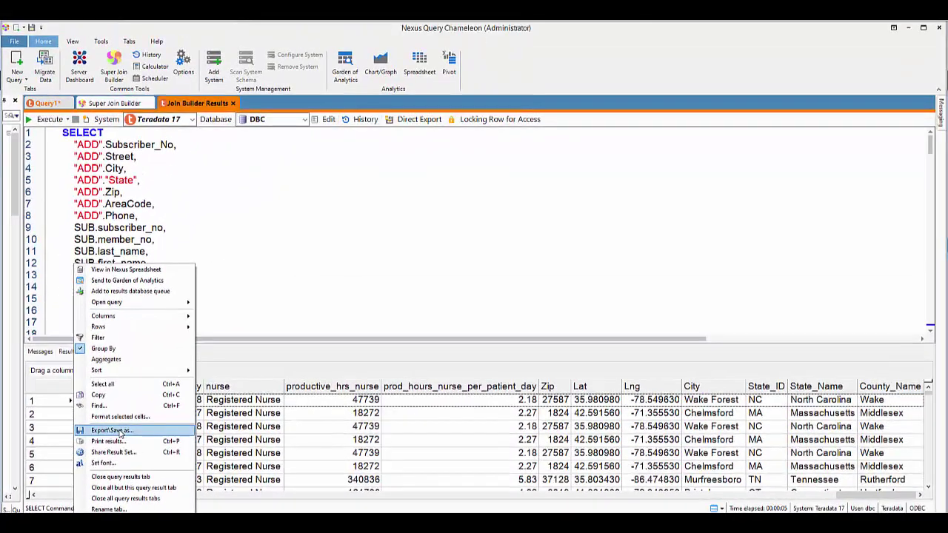
click(218, 355)
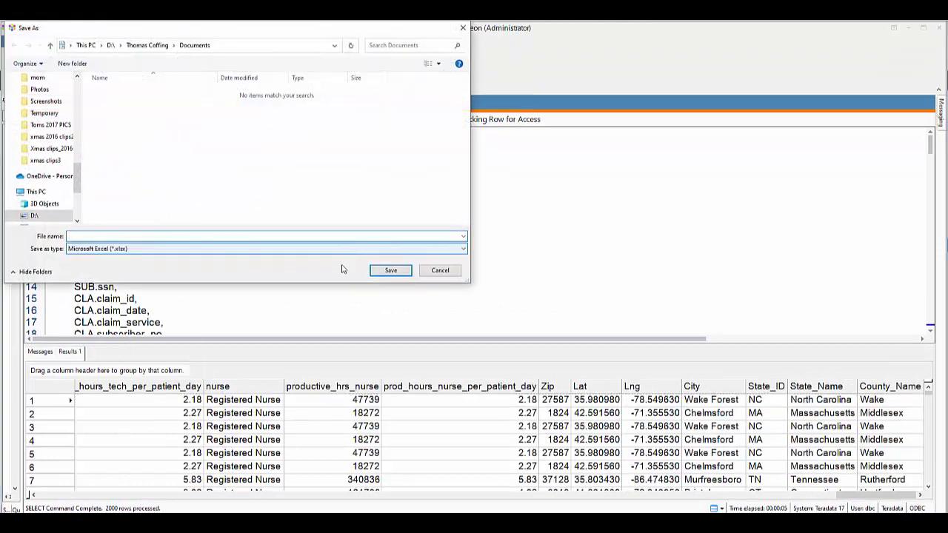
click(89, 236)
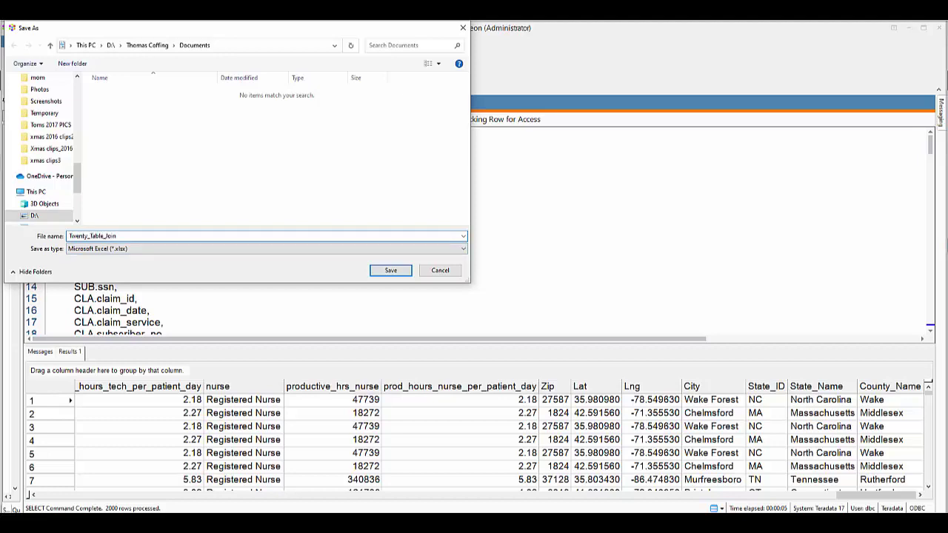
text(Twenty_Table_Join_A)
key(Return)
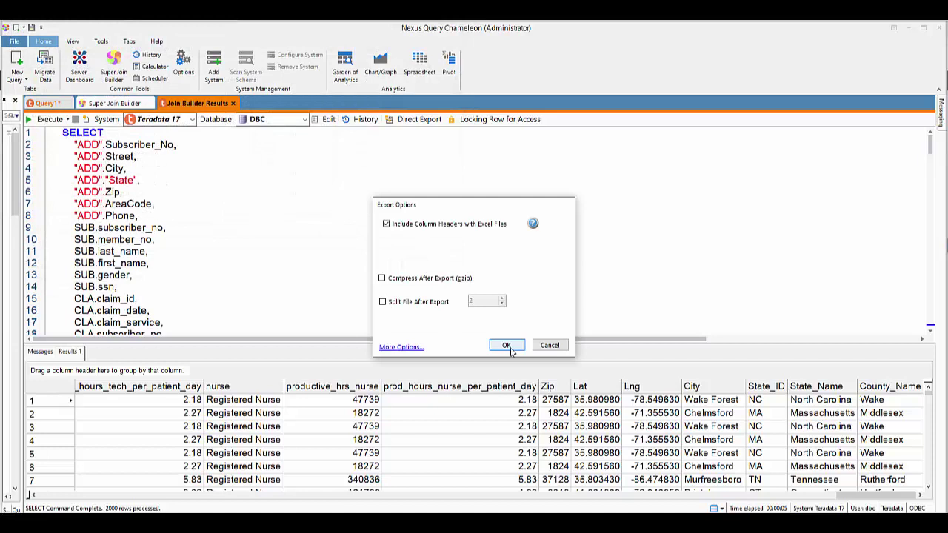
click(506, 346)
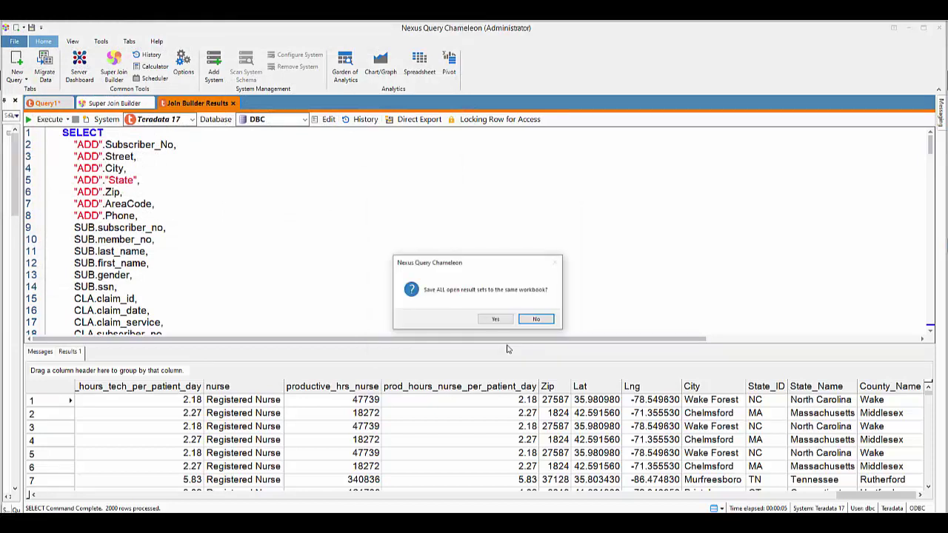
click(534, 319)
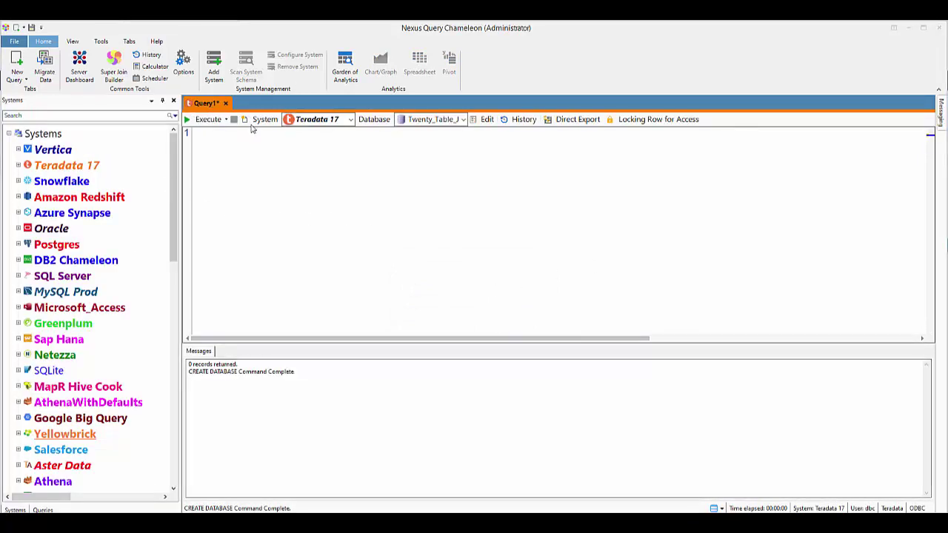
Open the addresses table from the Vertica VMART twenty_table_join schema in a new Super Join Builder
click(29, 151)
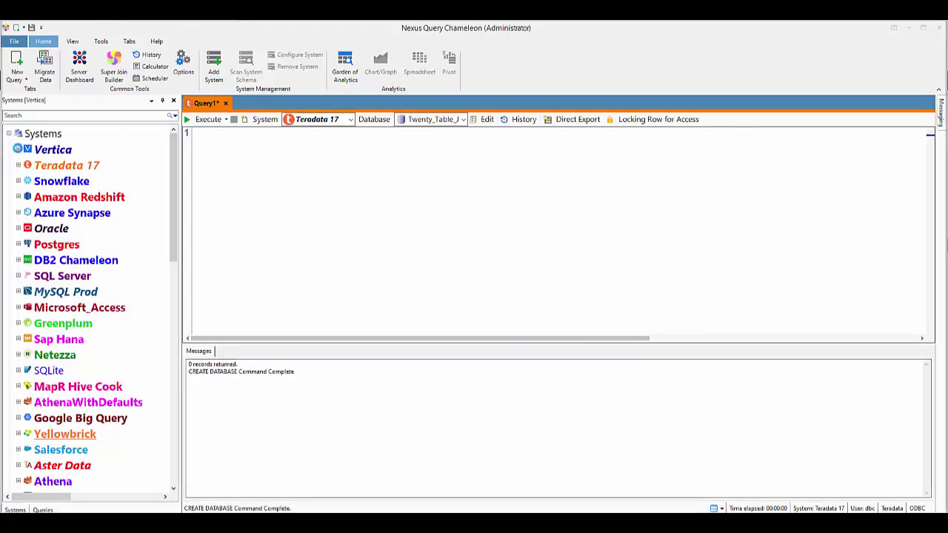
click(18, 151)
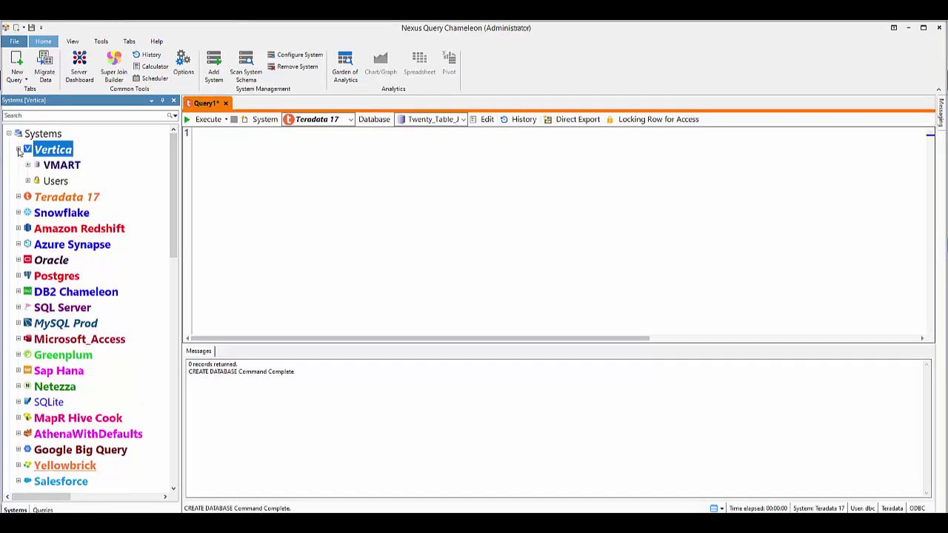
click(27, 164)
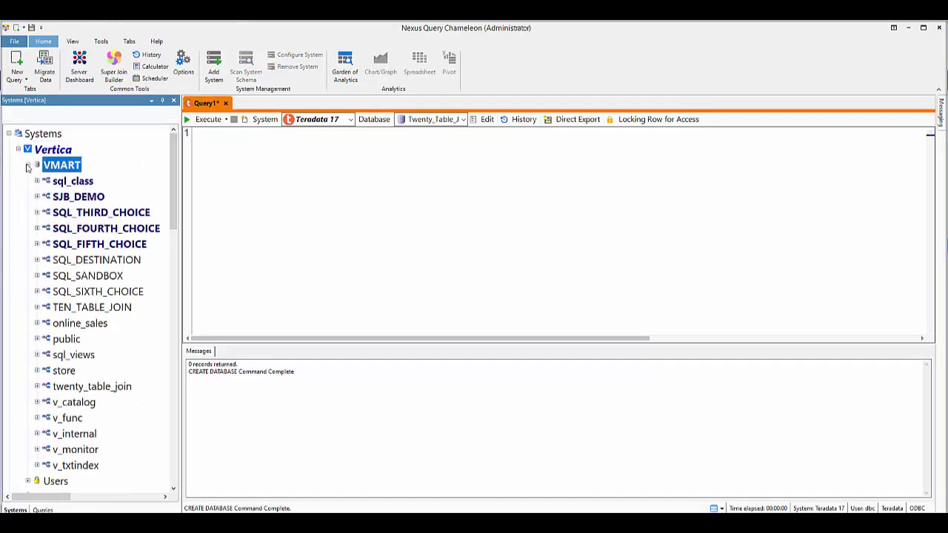
scroll(102, 294, down, 2)
double_click(102, 294)
click(242, 282)
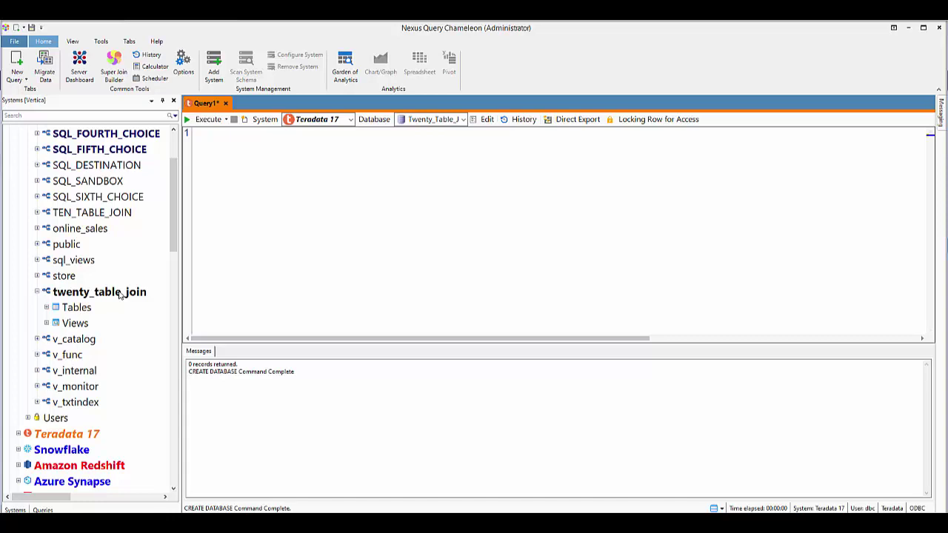
right_click(117, 294)
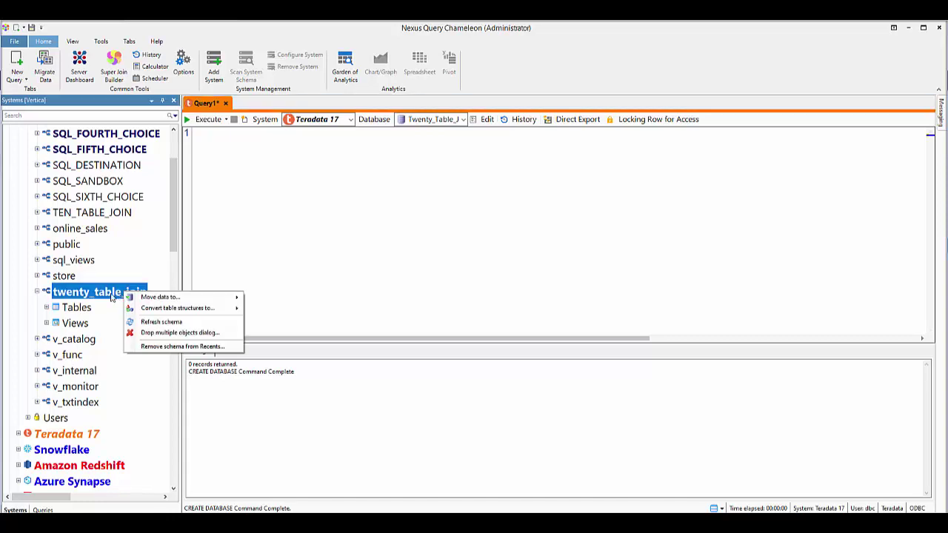
click(46, 308)
right_click(95, 185)
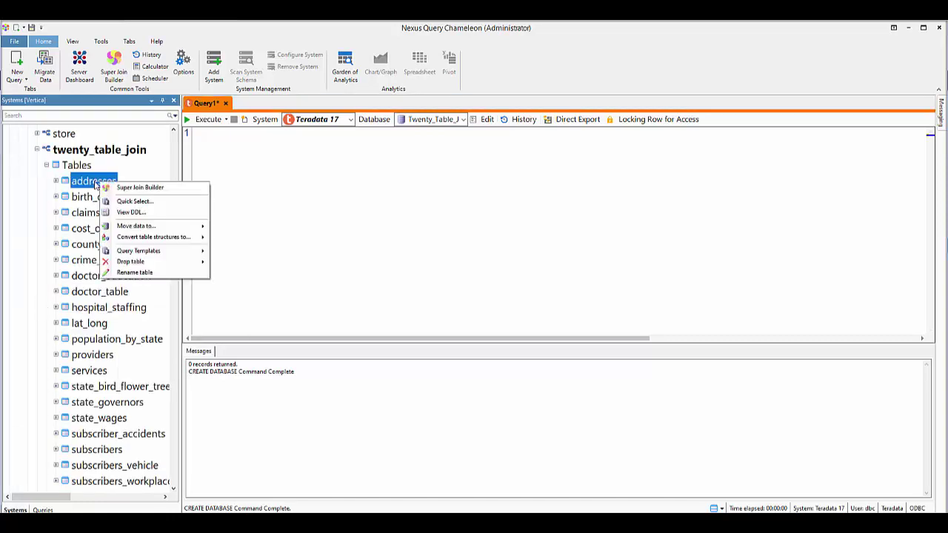
click(183, 190)
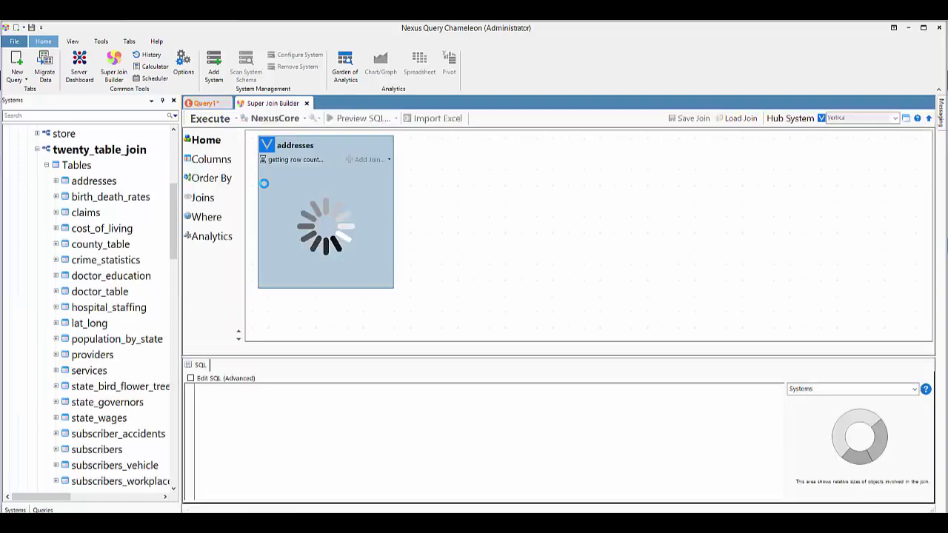
Add the subscribers table from the Teradata 17 Twenty_Table_Join database to the join canvas
scroll(74, 200, up, 2)
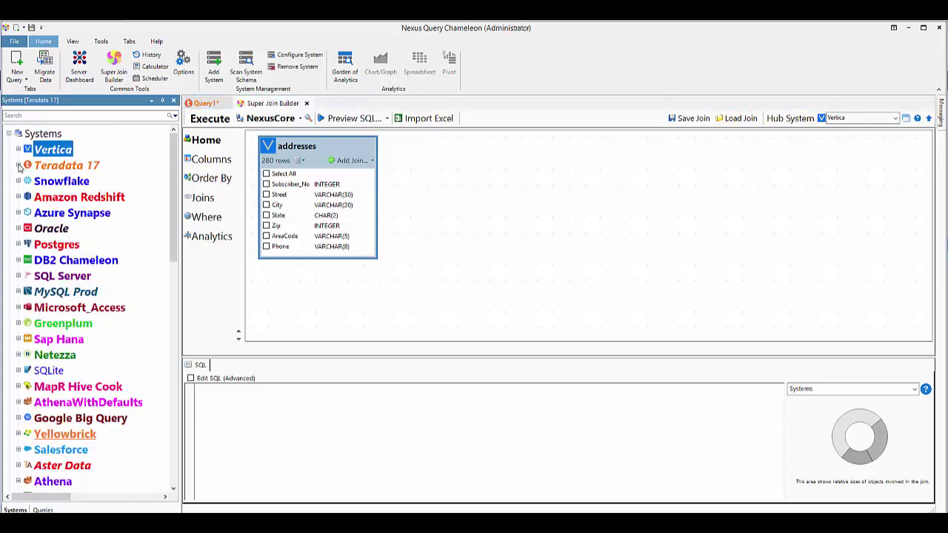
click(18, 166)
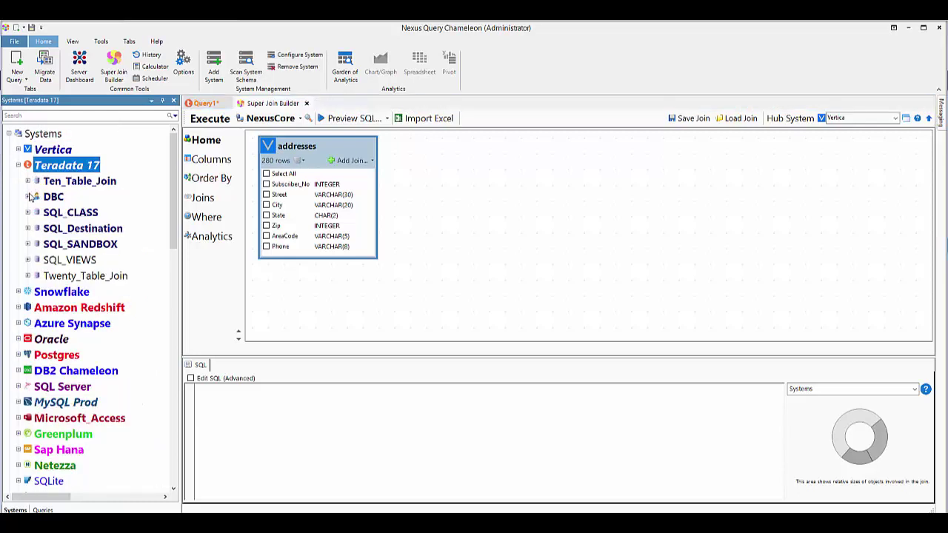
click(78, 277)
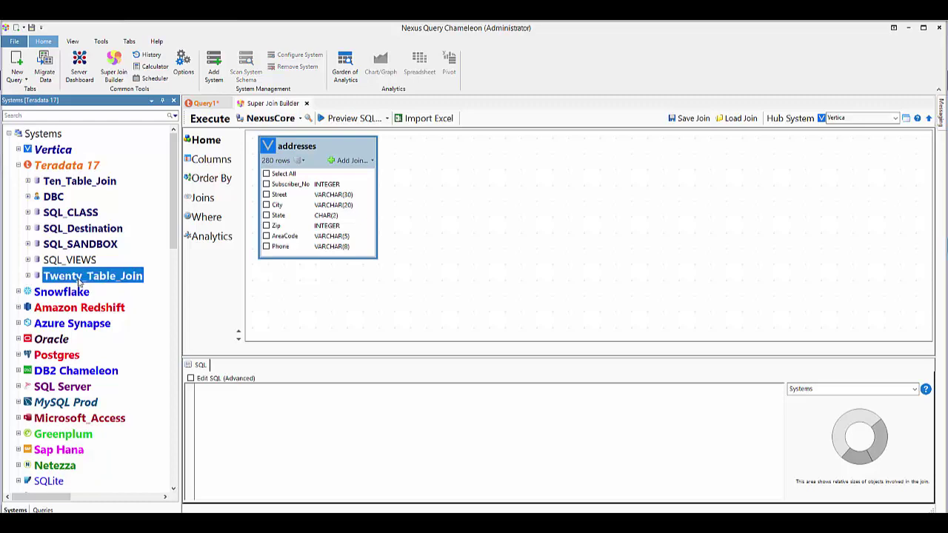
click(28, 275)
click(101, 181)
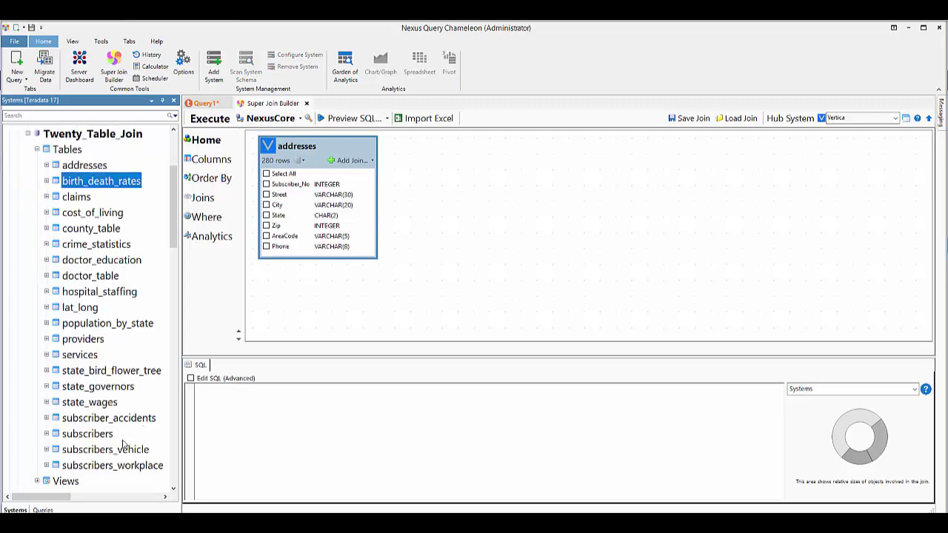
click(88, 435)
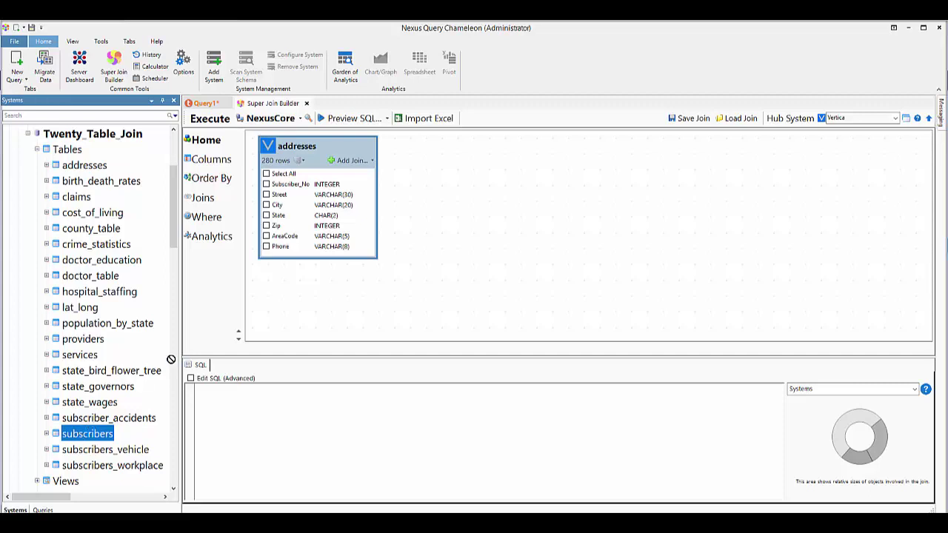
drag(294, 175, 295, 176)
Define an inner join between subscribers and addresses on the subscriber number column in both tables
click(311, 219)
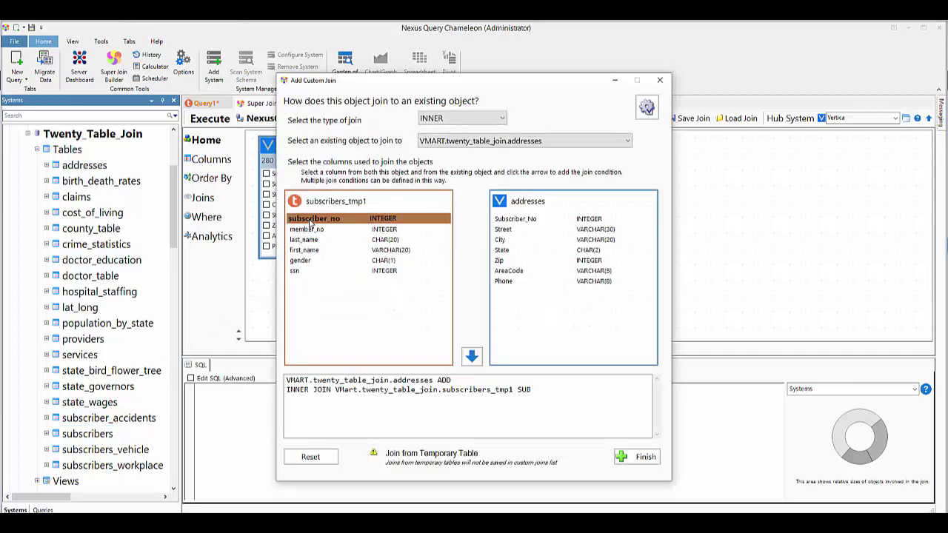
click(518, 221)
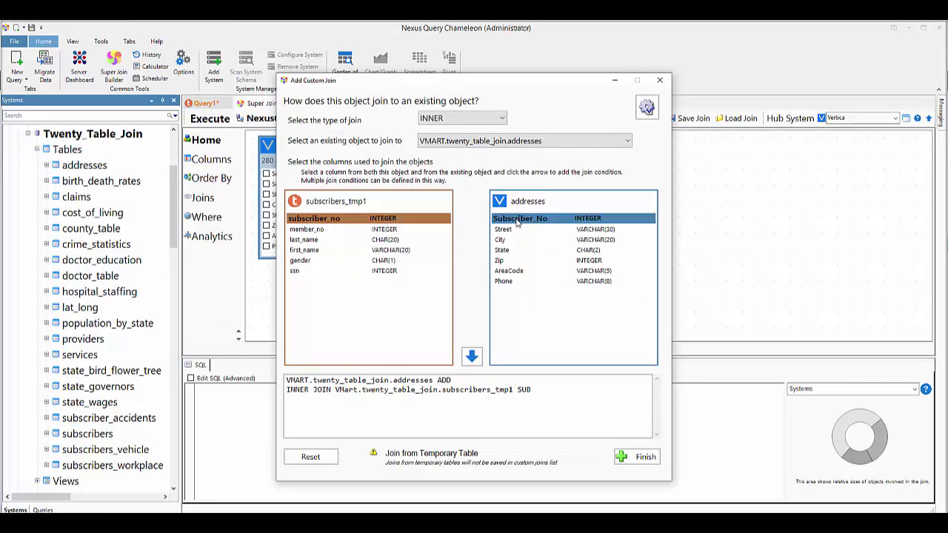
click(471, 358)
drag(465, 399, 278, 409)
click(347, 412)
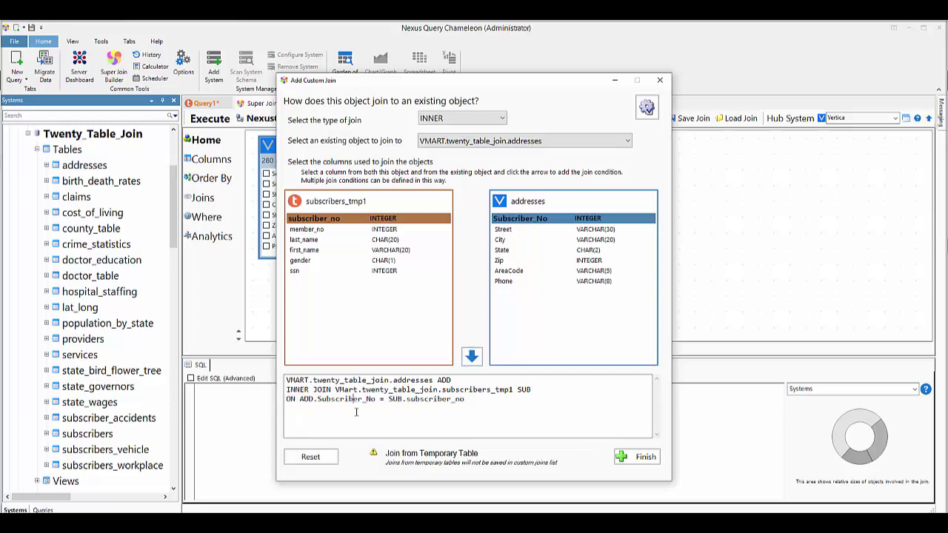
click(637, 456)
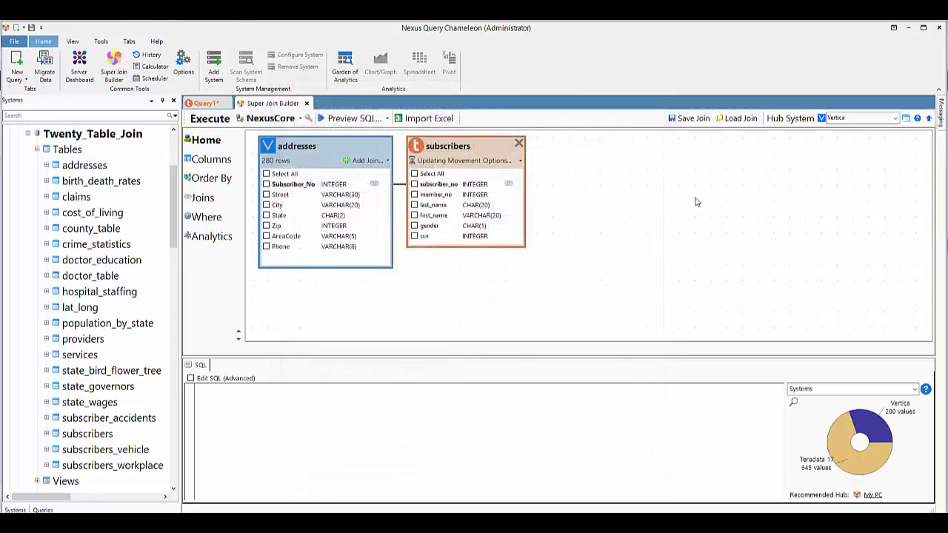
Examine the magnified systems chart for the Vertica and Teradata row shares, and enlarge the SQL and chart area
click(794, 403)
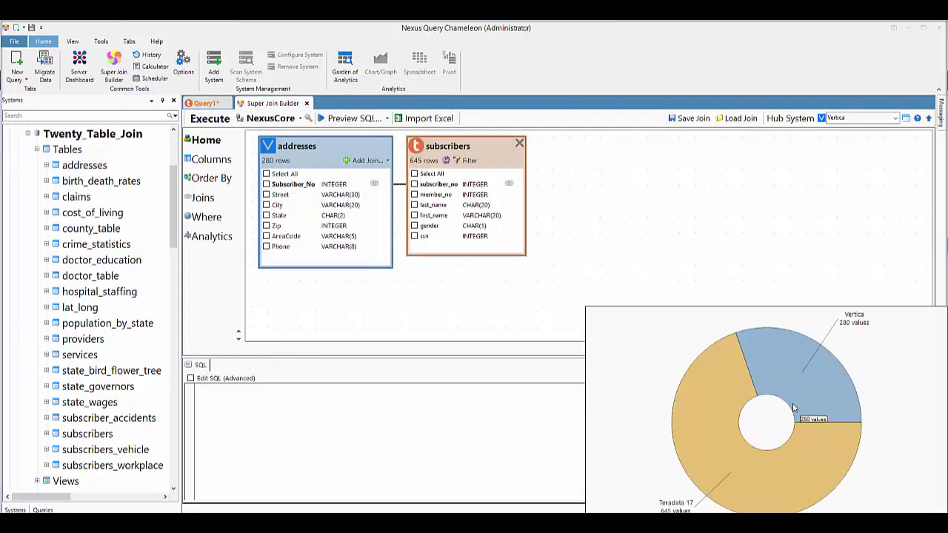
mouse_move(704, 455)
mouse_move(786, 378)
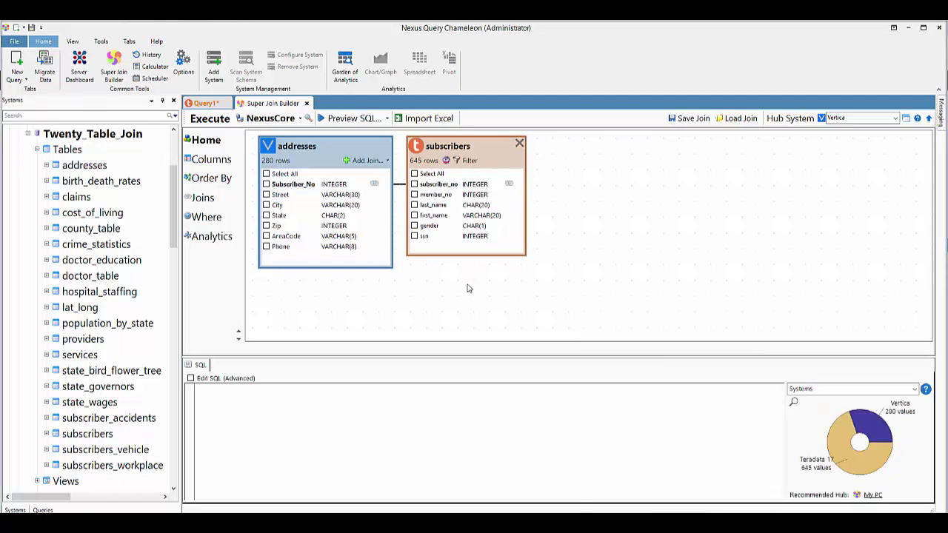
drag(449, 359, 444, 297)
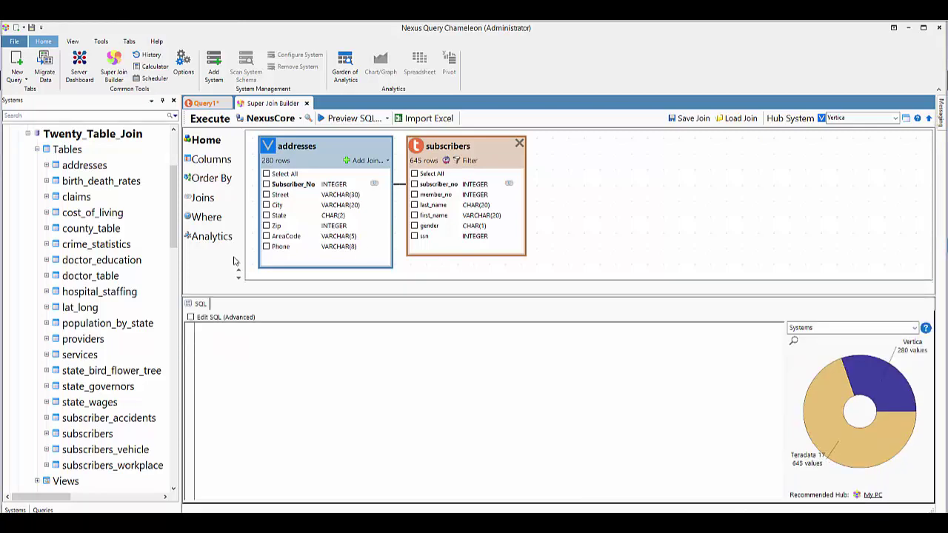
Add the CLAIMS table from the Snowflake NEXUS TWENTY_TABLE_JOIN schema to the join canvas beside subscribers
double_click(81, 133)
scroll(110, 270, up, 2)
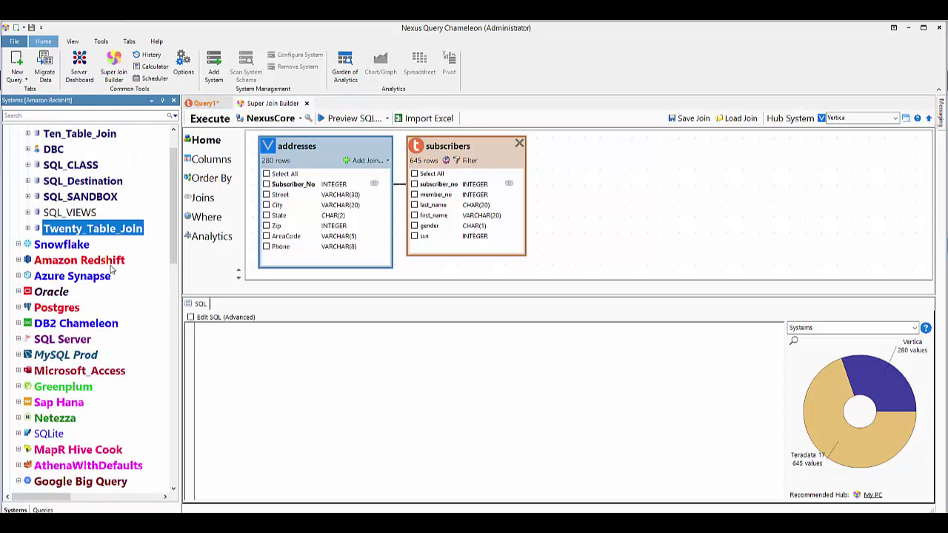
click(19, 245)
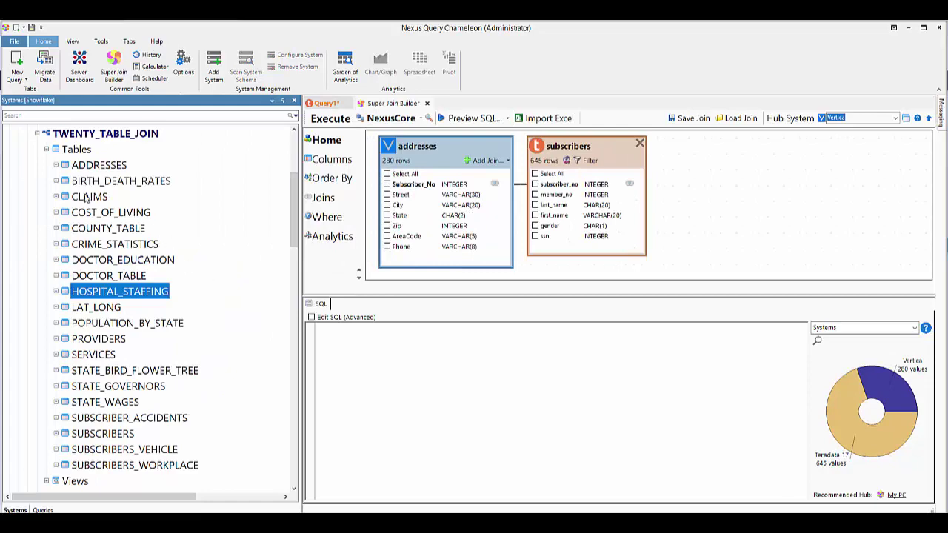
click(87, 197)
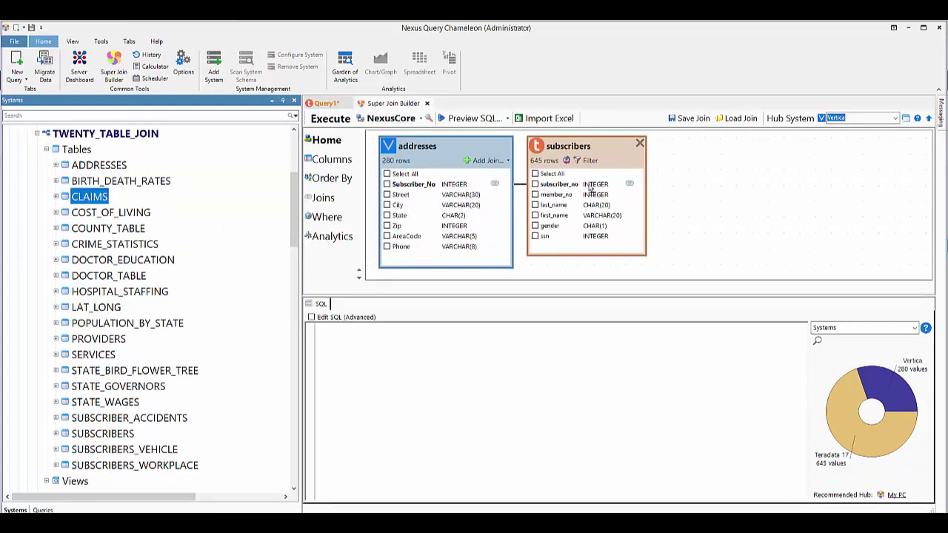
drag(592, 189, 593, 189)
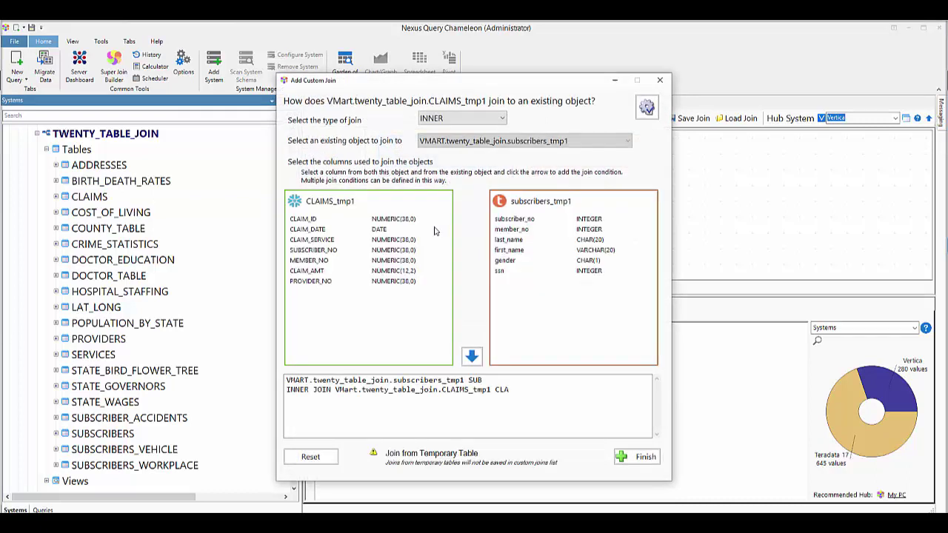
Define an inner join between CLAIMS and subscribers on both the subscriber number and member number columns
click(311, 250)
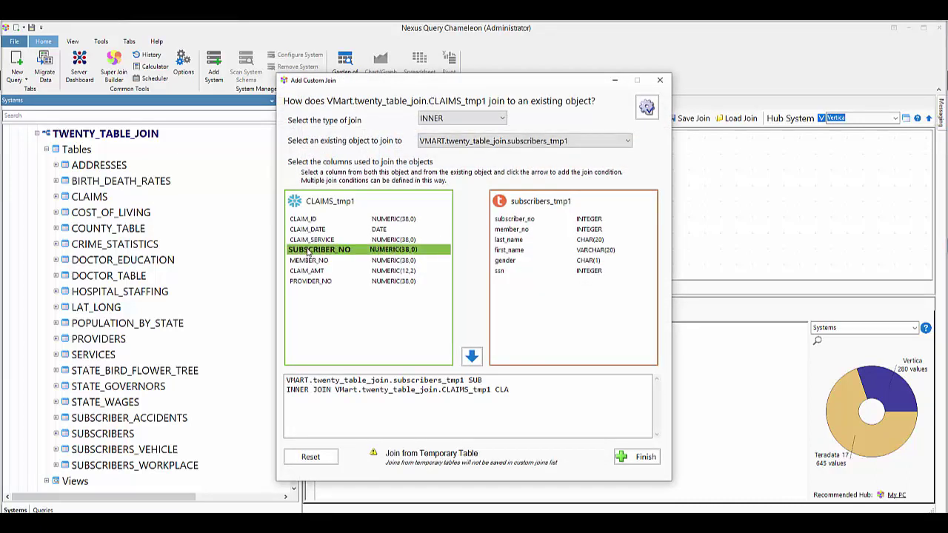
click(515, 221)
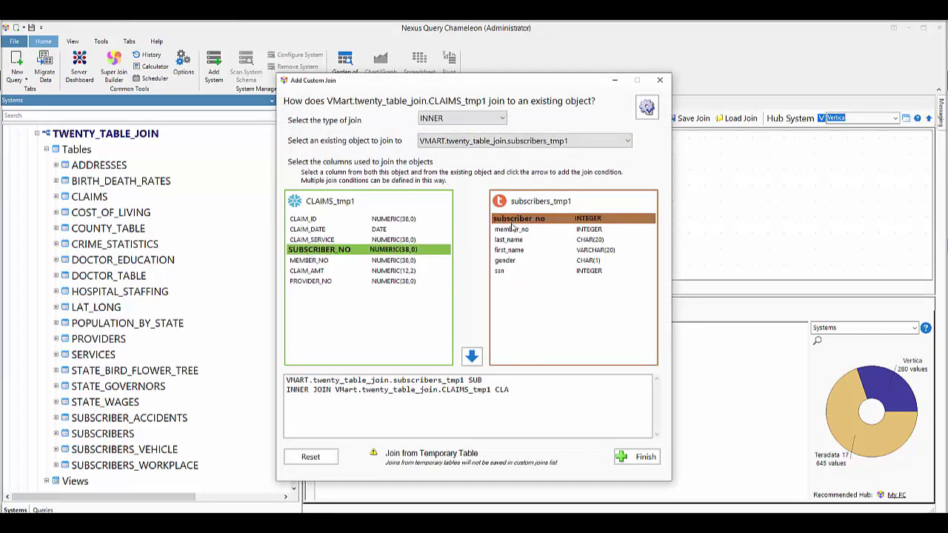
click(471, 357)
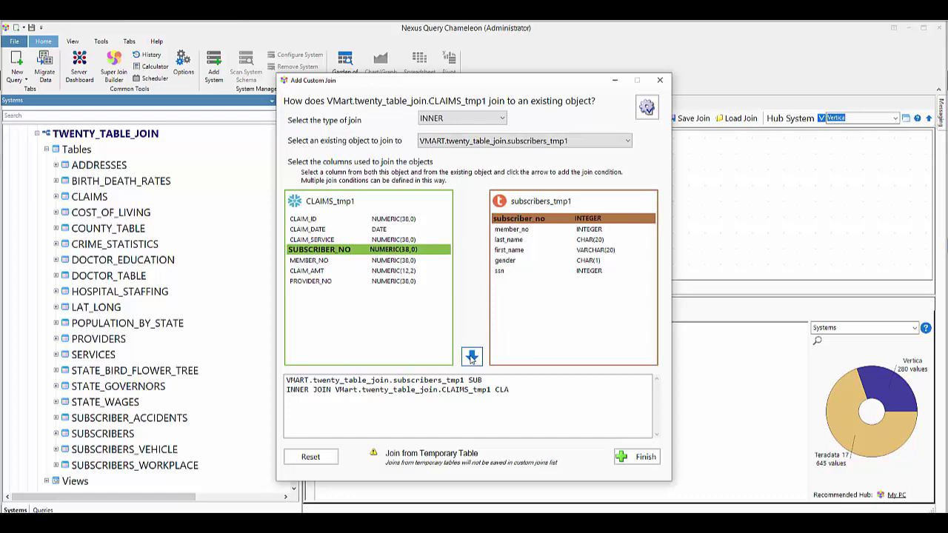
click(312, 261)
click(518, 230)
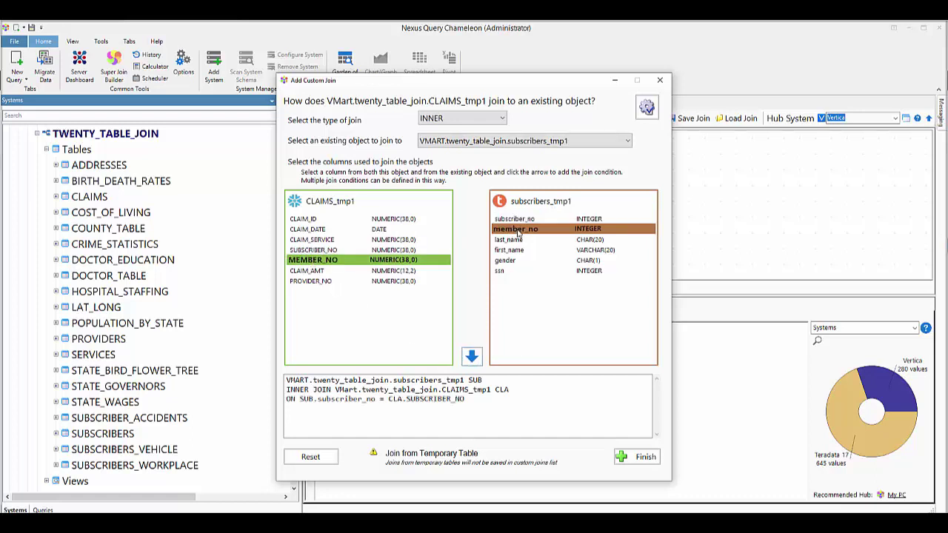
click(471, 357)
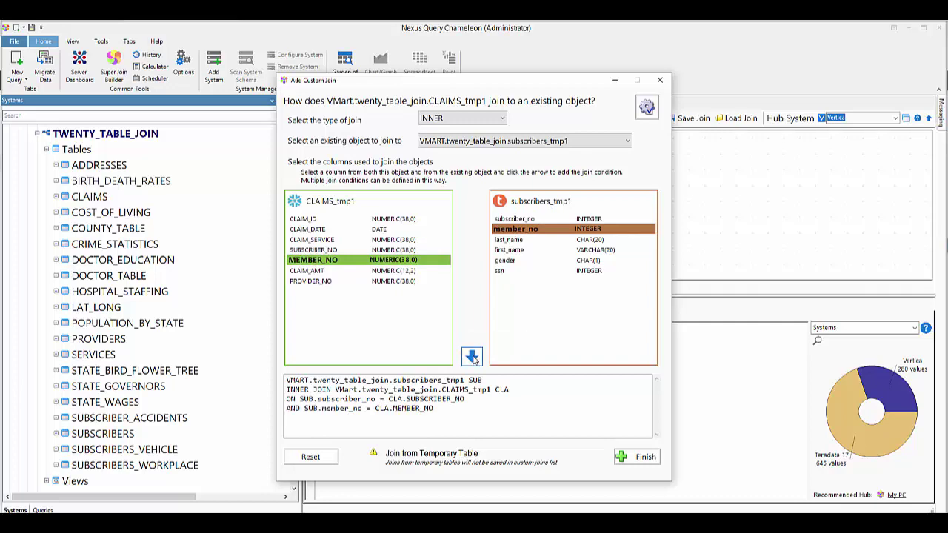
click(635, 457)
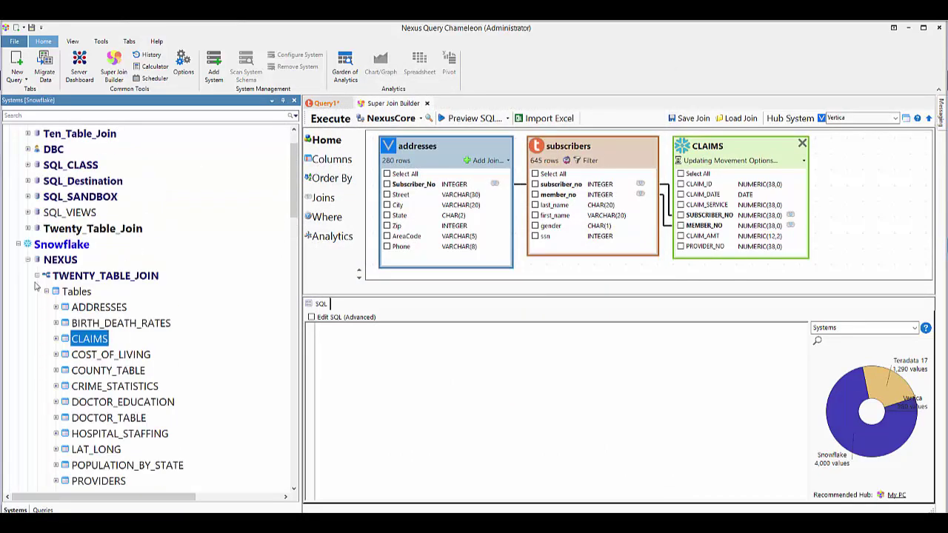
Collapse the expanded Snowflake and Teradata 17 branches in the systems tree
click(27, 259)
click(18, 244)
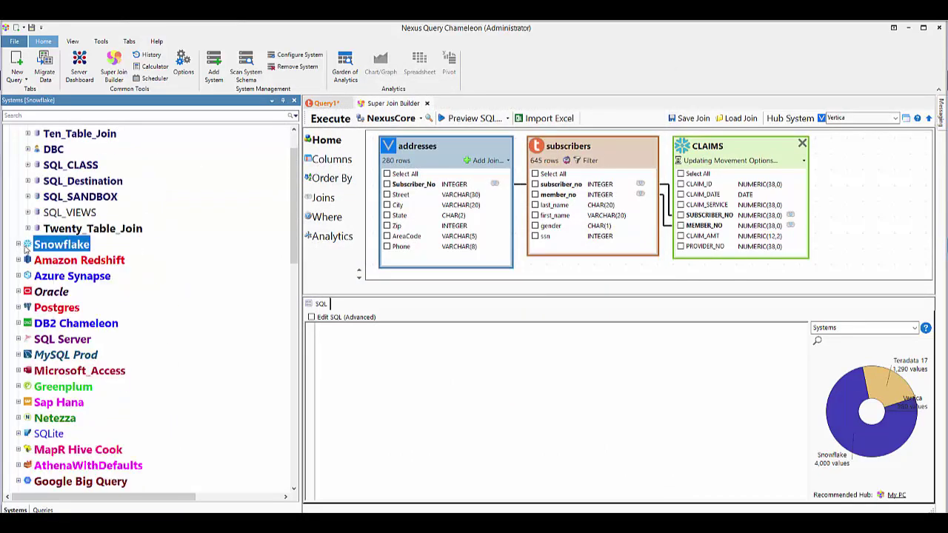
scroll(10, 188, up, 3)
click(18, 165)
click(841, 206)
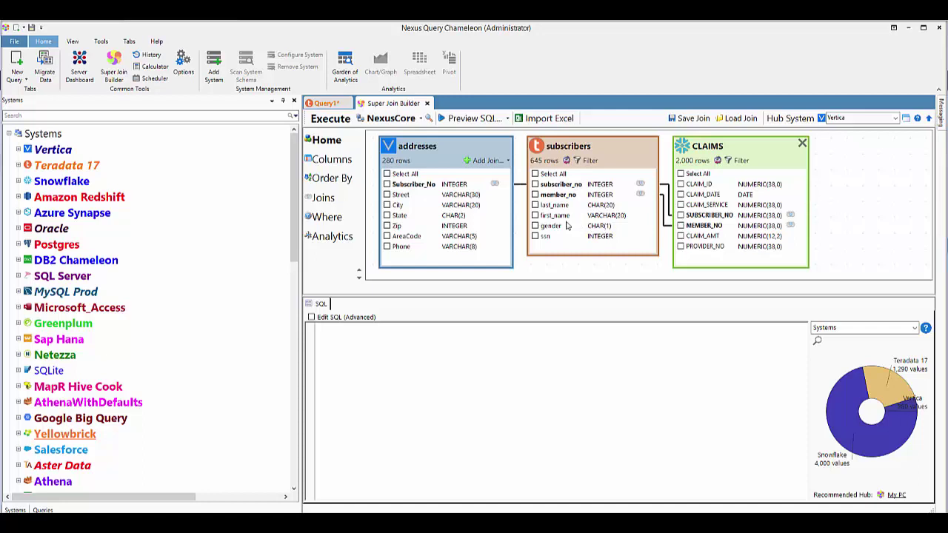
Include first_name and last_name from subscribers, Street, City and State from addresses, and CLAIM_DATE and CLAIM_AMT from CLAIMS in the query
click(534, 215)
click(535, 206)
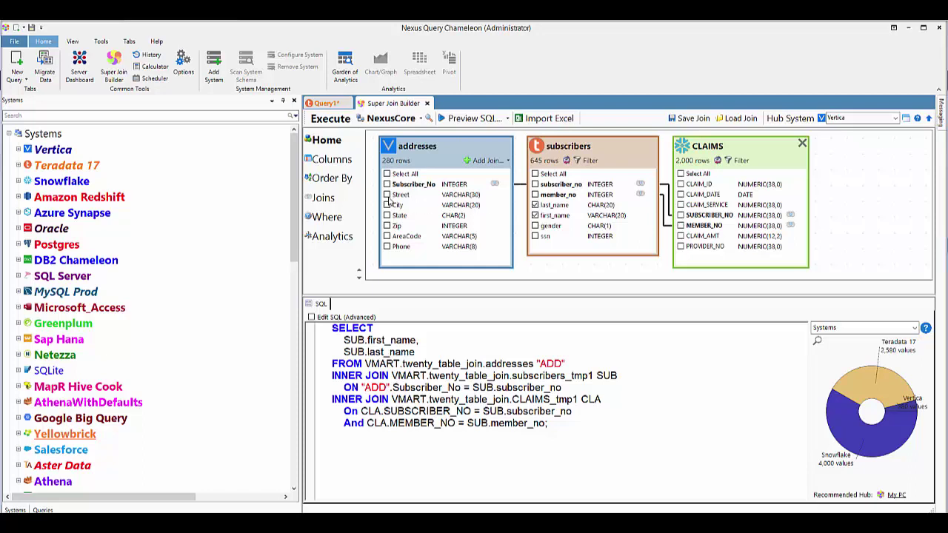
click(386, 195)
click(386, 205)
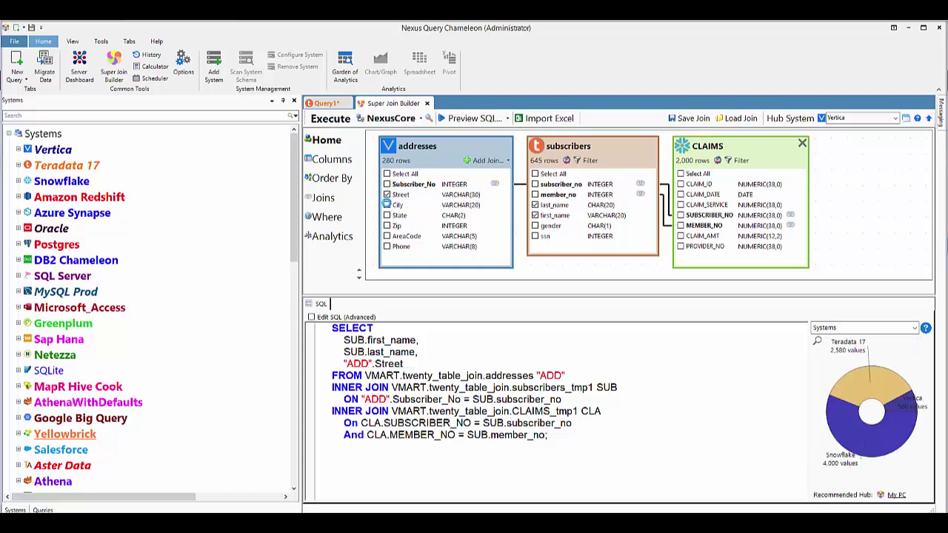
click(386, 216)
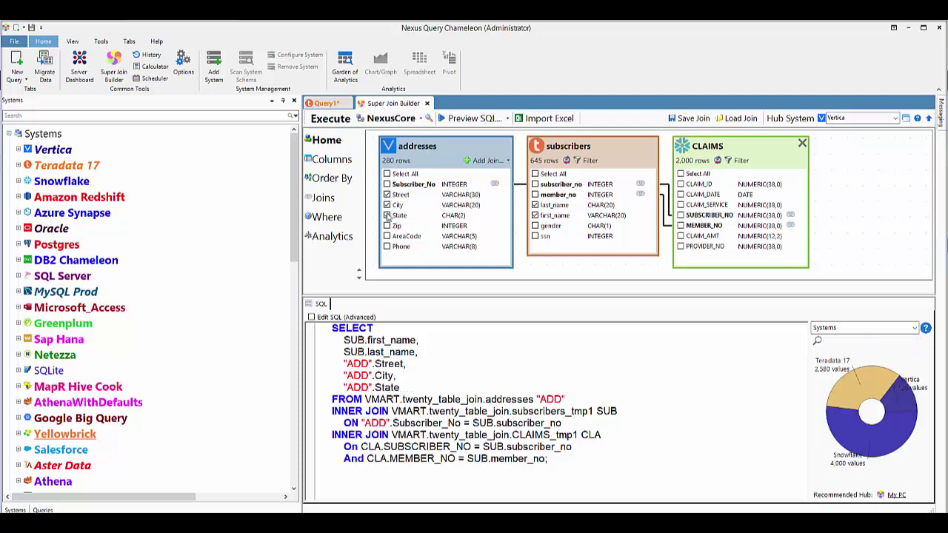
click(681, 194)
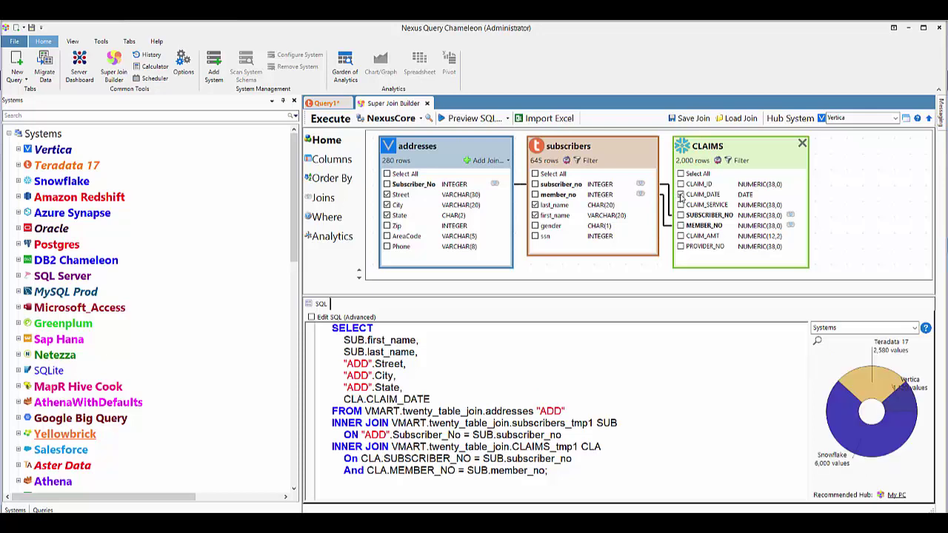
click(681, 236)
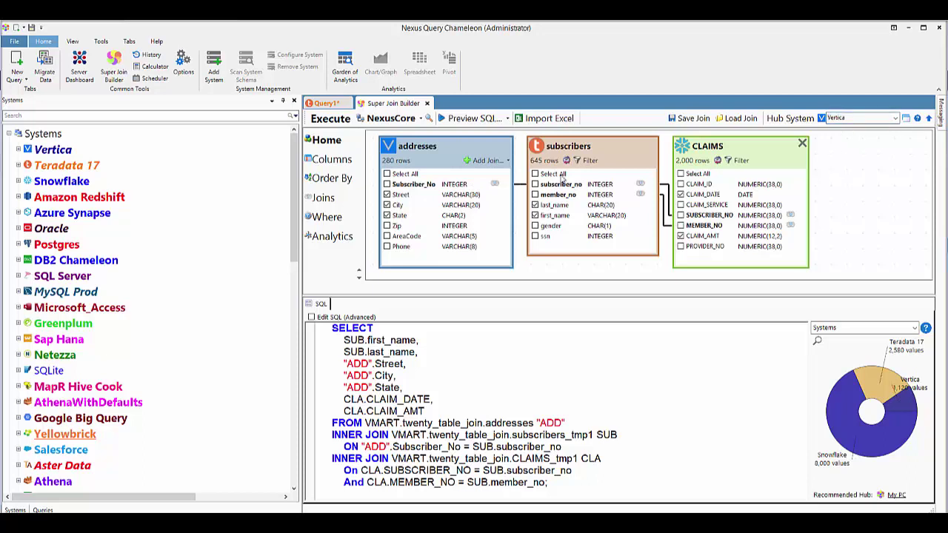
Execute the three-system join with Vertica as the hub, narrow the systems tree, and return to the join builder
click(330, 118)
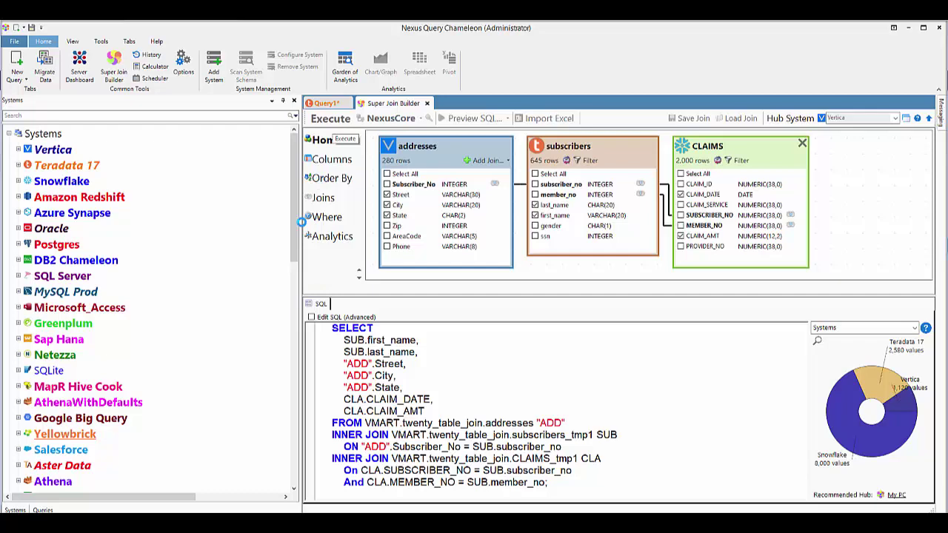
drag(300, 222, 159, 222)
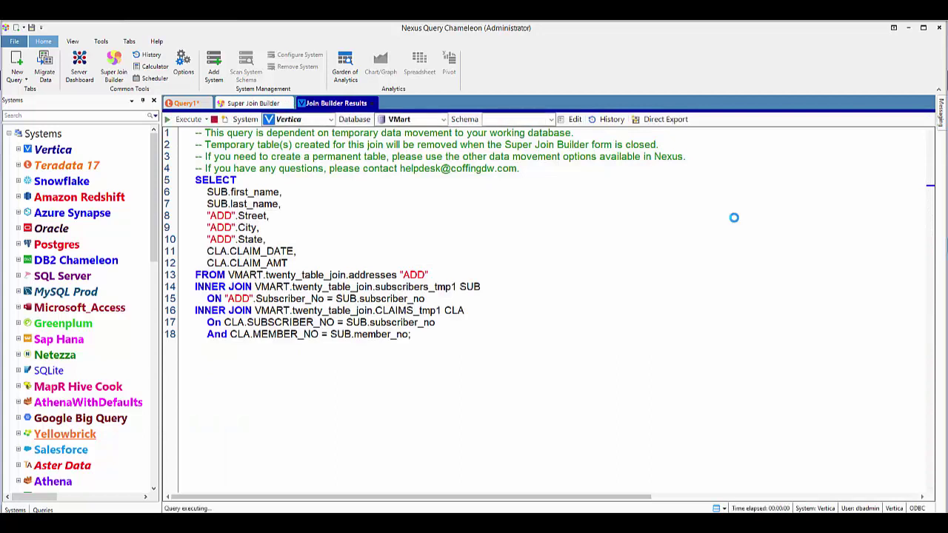
click(484, 324)
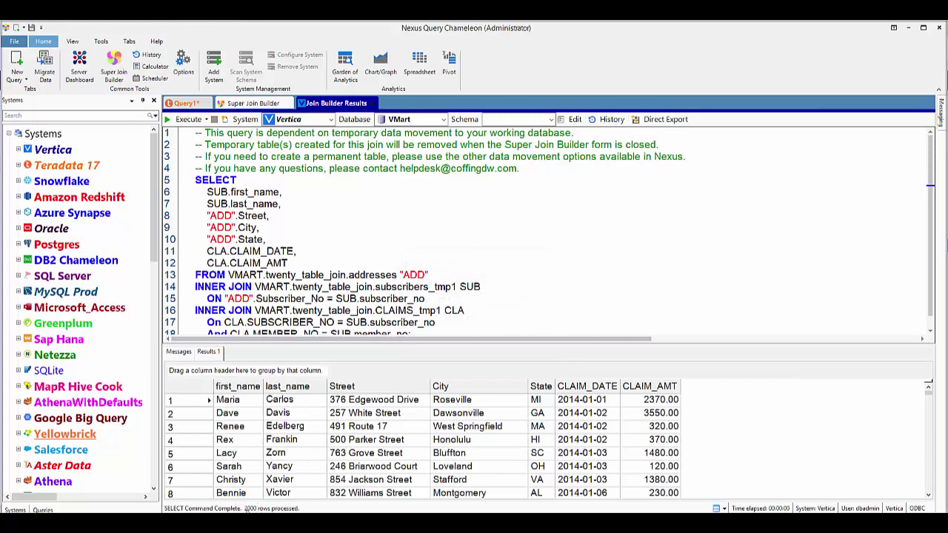
click(261, 104)
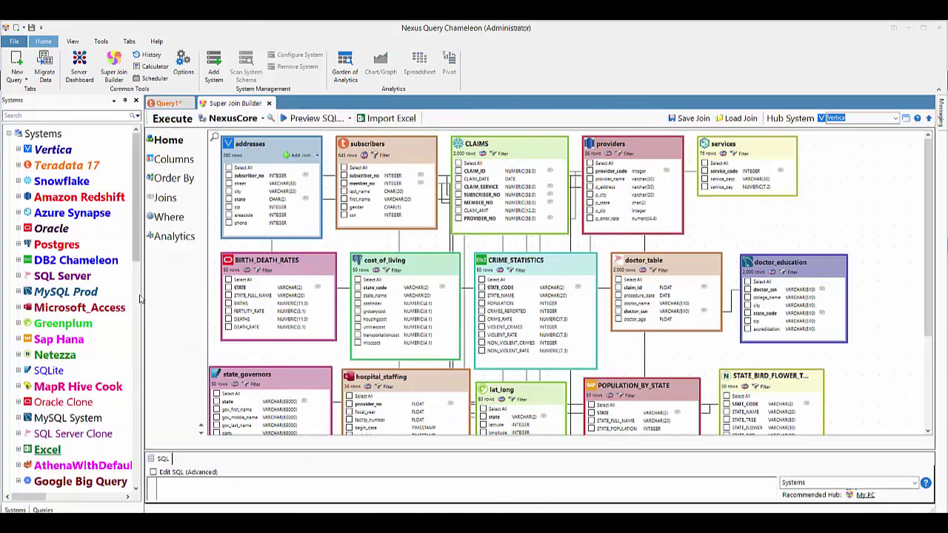
Examine the list of connected systems one by one from Vertica down to Excel
click(67, 150)
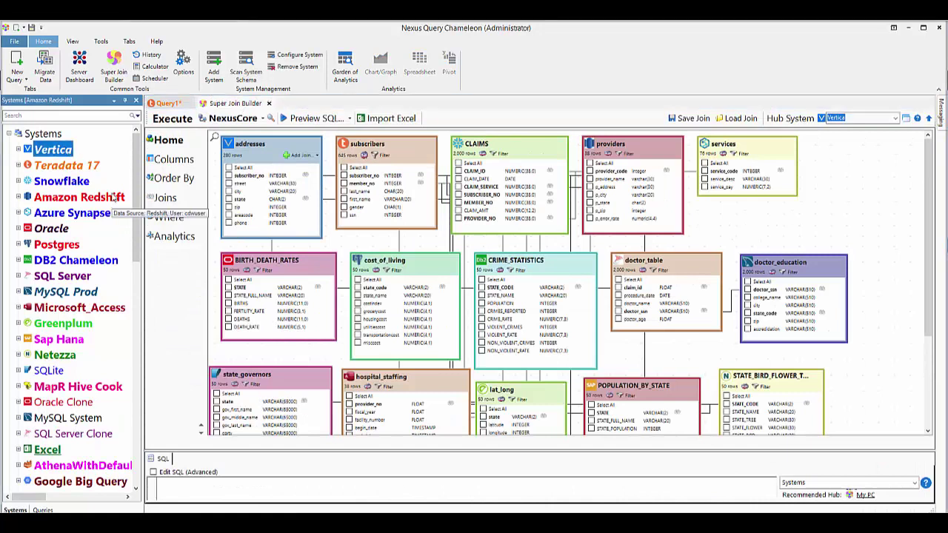
key(Down)
key(Down)
key(Down)
key(Down)
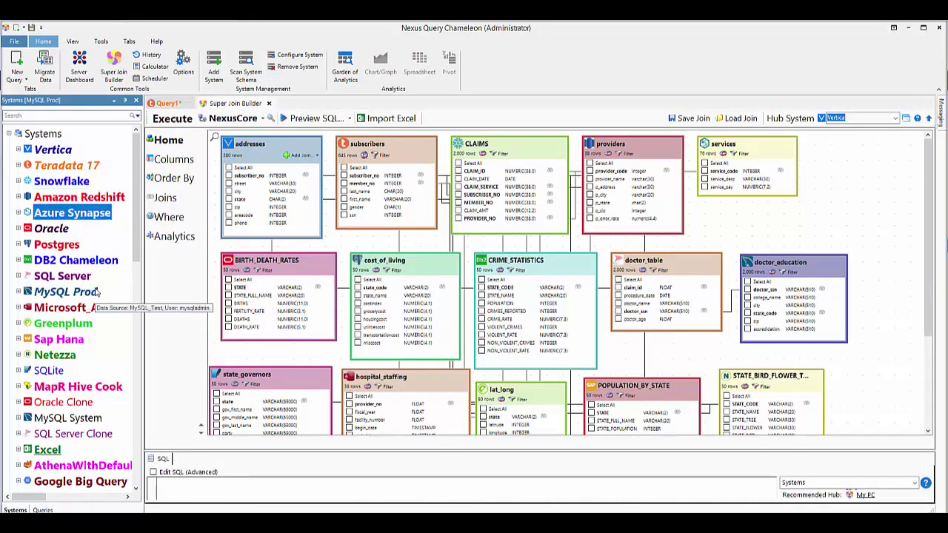
key(Down)
key(Down)
key(Down)
key(Down)
key(Down)
key(Down)
key(Down)
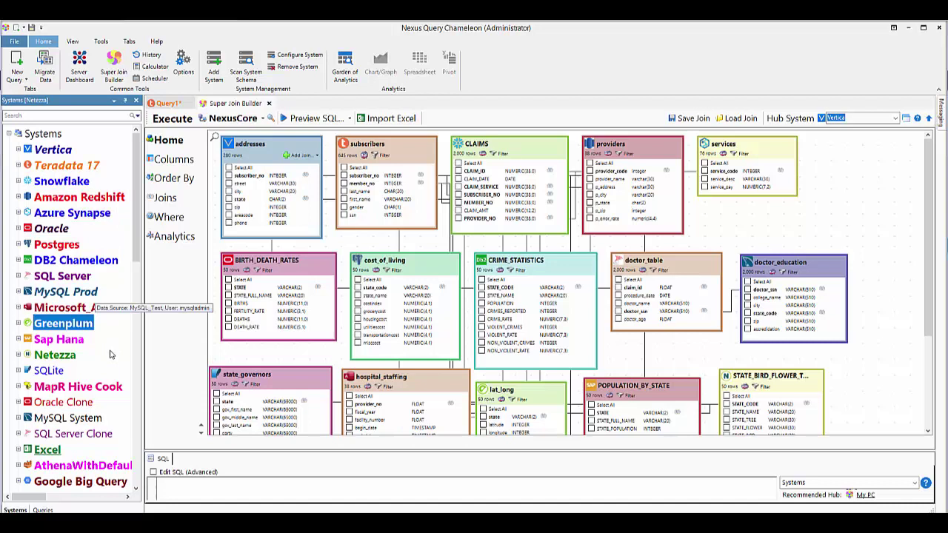
key(Down)
key(Down)
key(Down)
key(Down)
key(Down)
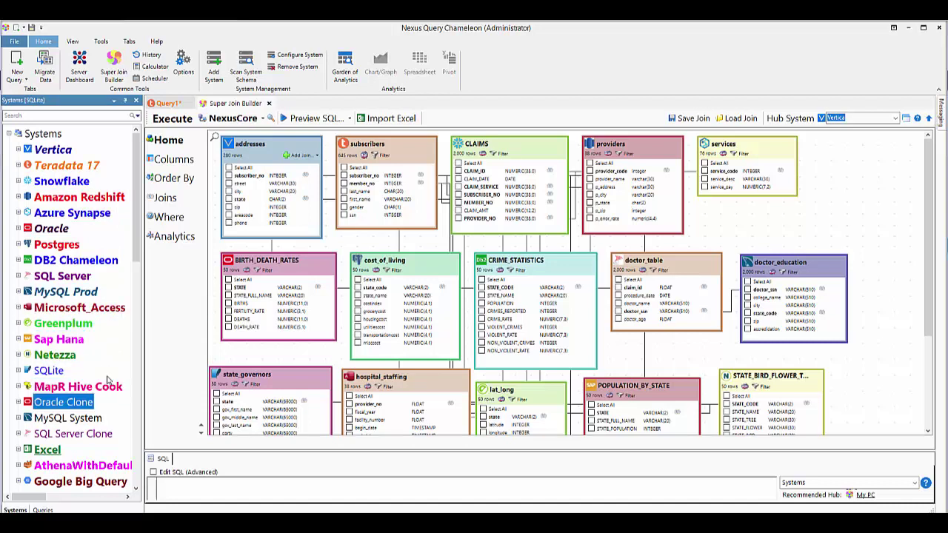
key(Down)
key(Down)
key(Down)
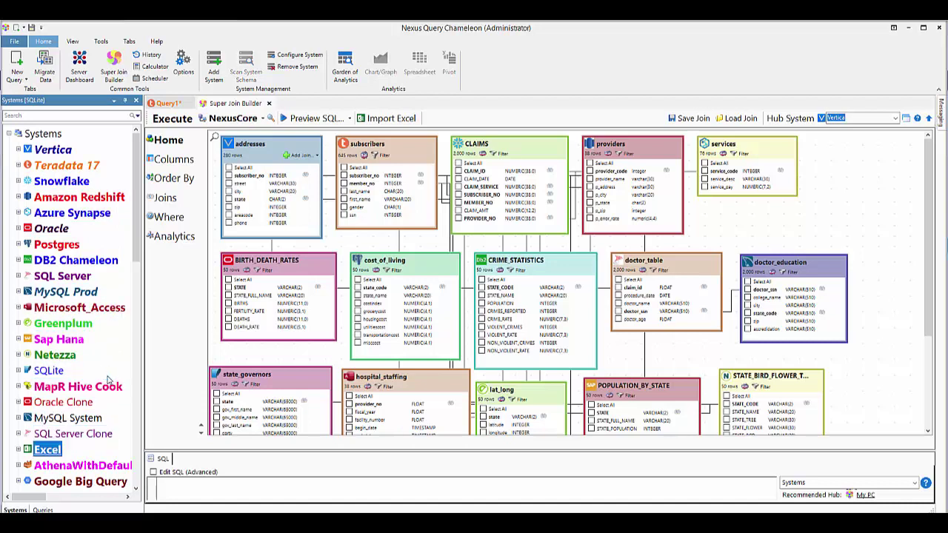
Import Worksheet 1$ from the county_table.xlsx workbook into the multi-system join
click(387, 119)
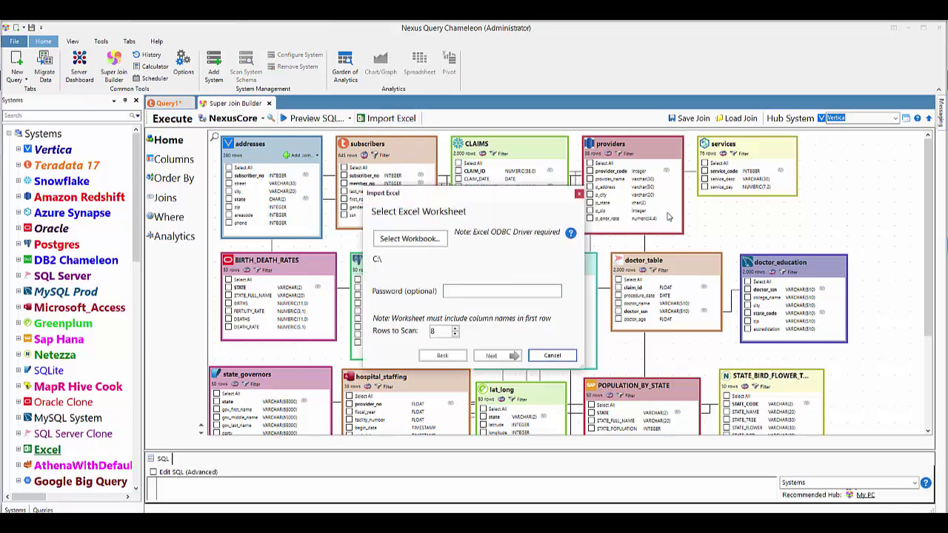
click(407, 239)
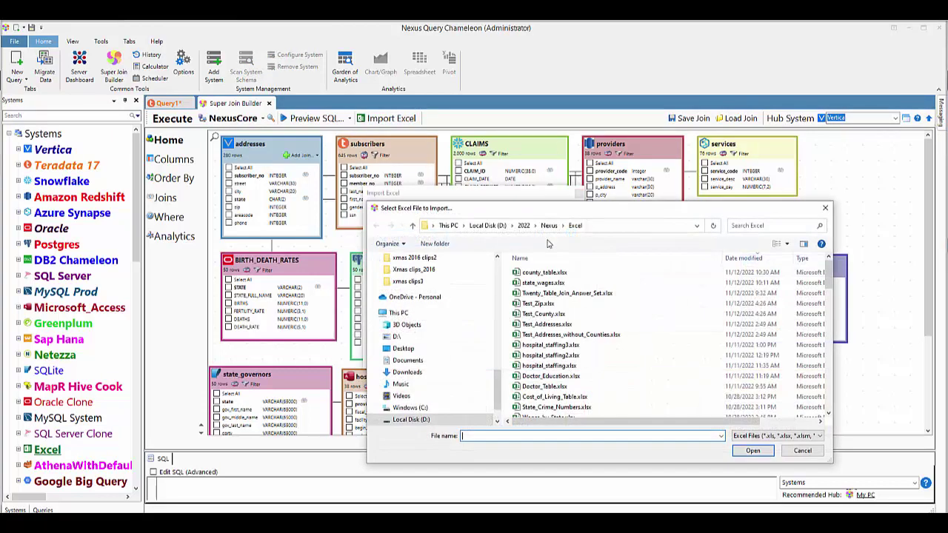
click(545, 273)
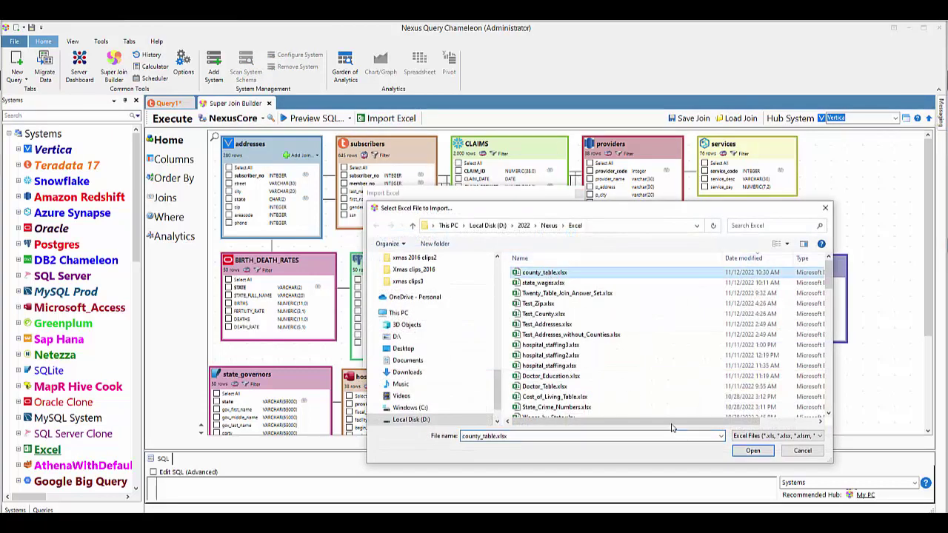
click(746, 454)
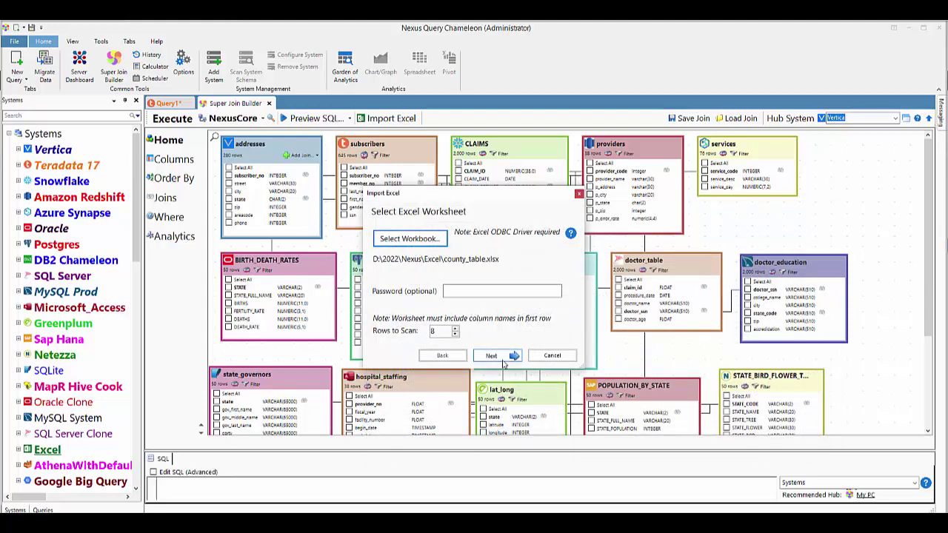
click(492, 356)
click(402, 248)
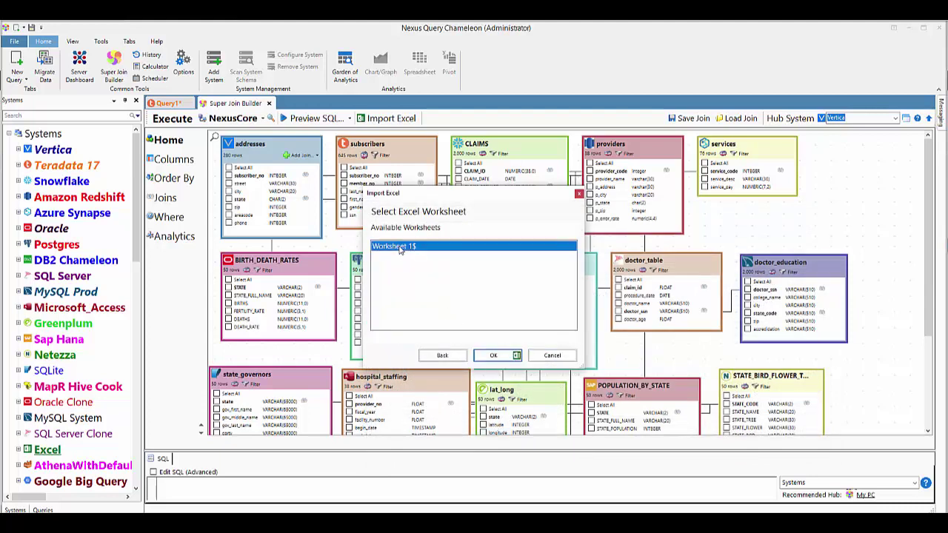
click(493, 355)
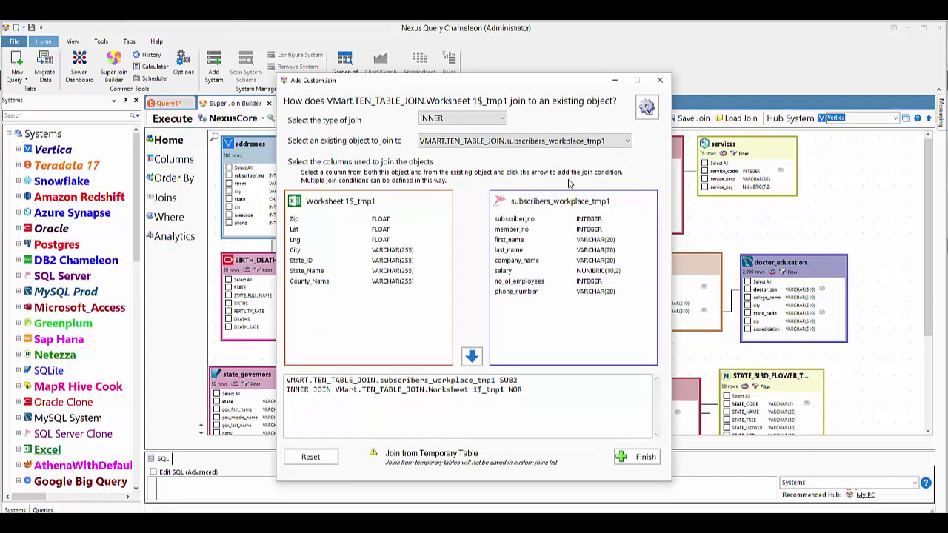
Inner-join Worksheet 1$ to the addresses table on City = city and finish the custom join
click(628, 141)
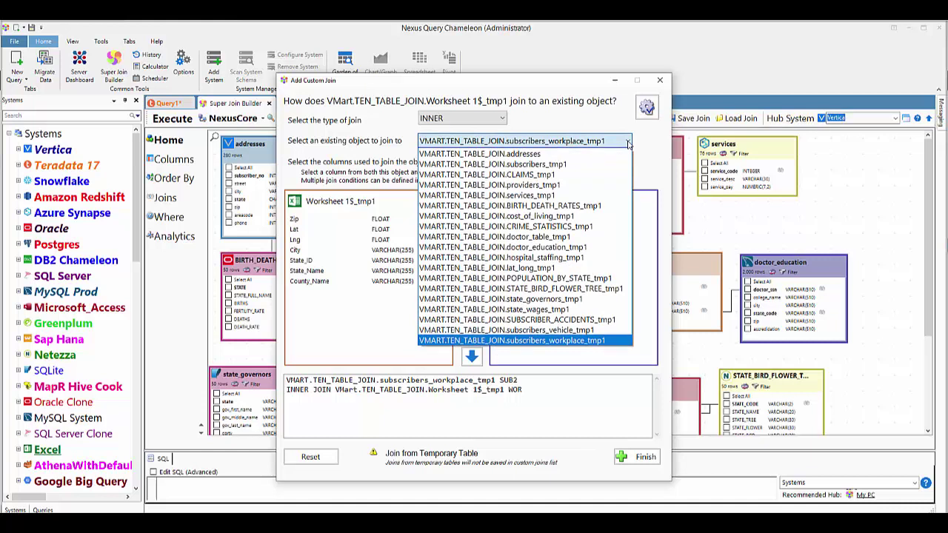
click(626, 153)
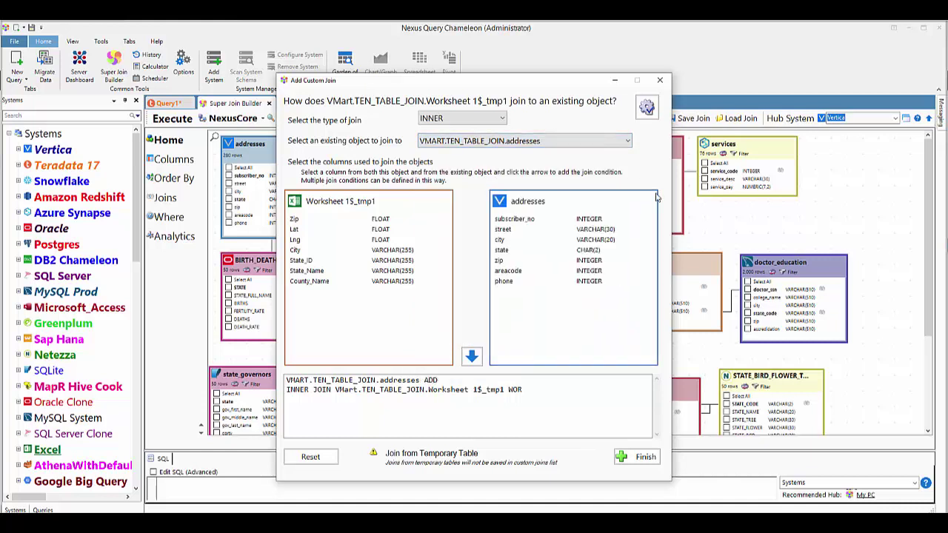
click(296, 252)
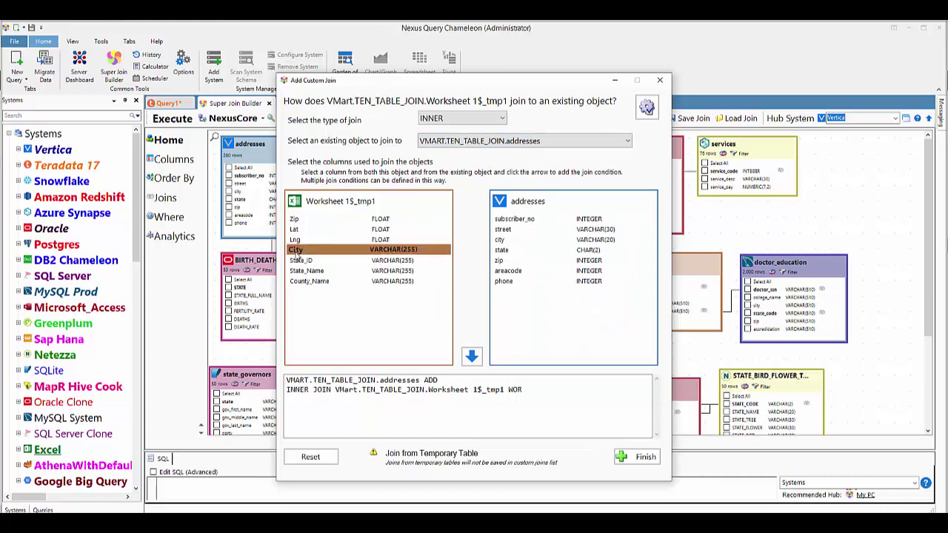
click(502, 241)
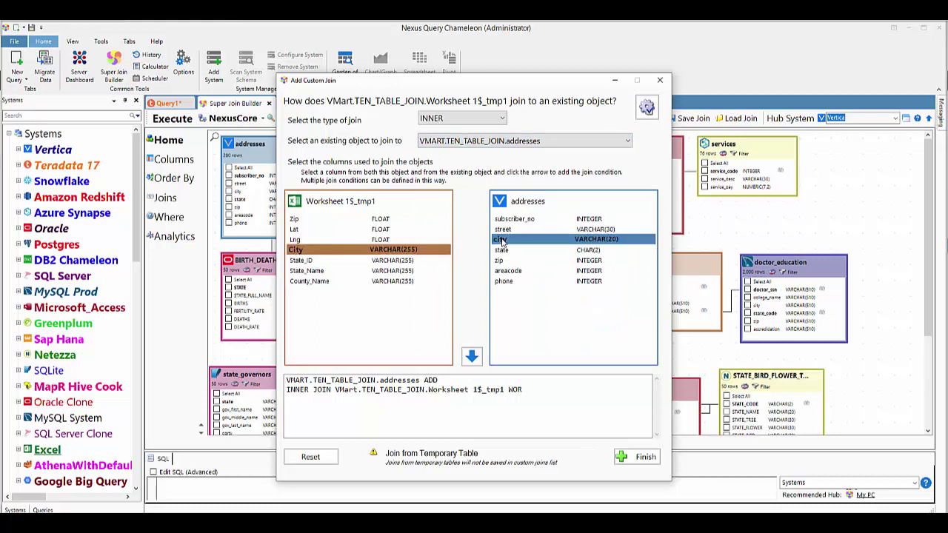
click(472, 356)
drag(387, 400, 278, 406)
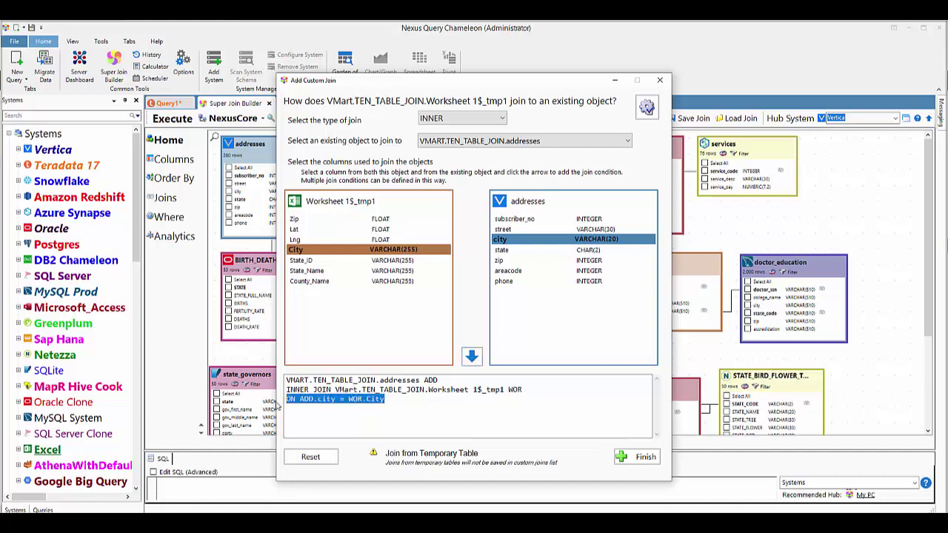
click(624, 455)
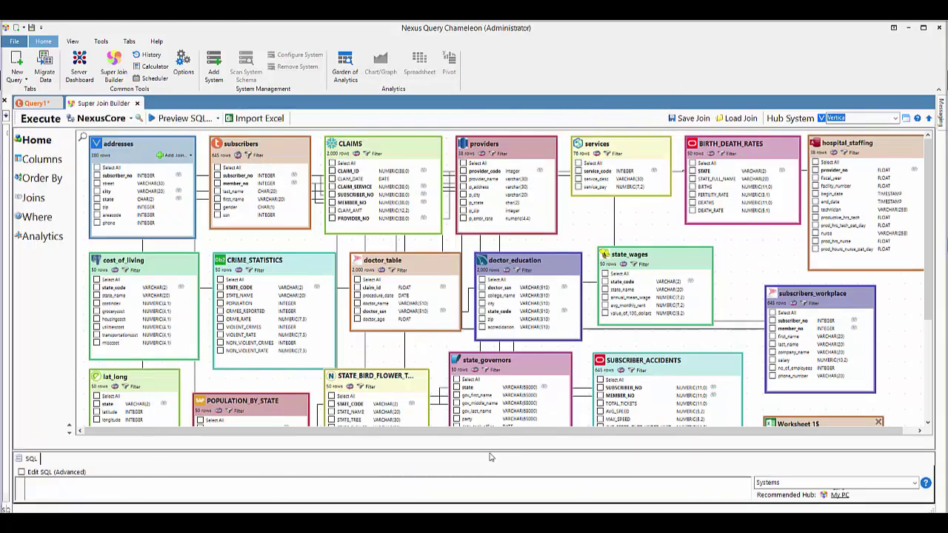
Enlarge the SQL area and include SUBSCRIBER_NO, MEMBER_NO, CLAIM_DATE and CLAIM_AMT from CLAIMS in the query
drag(489, 451, 508, 287)
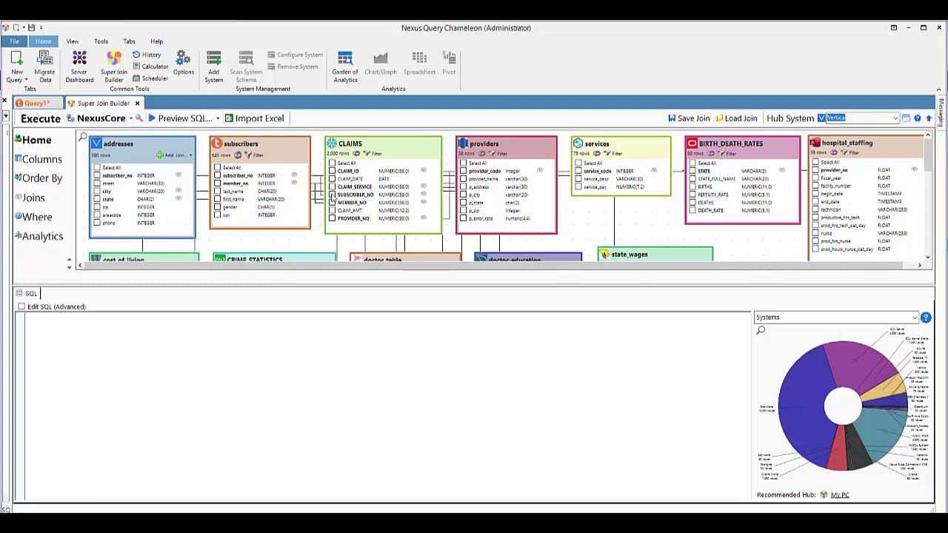
click(333, 195)
click(332, 203)
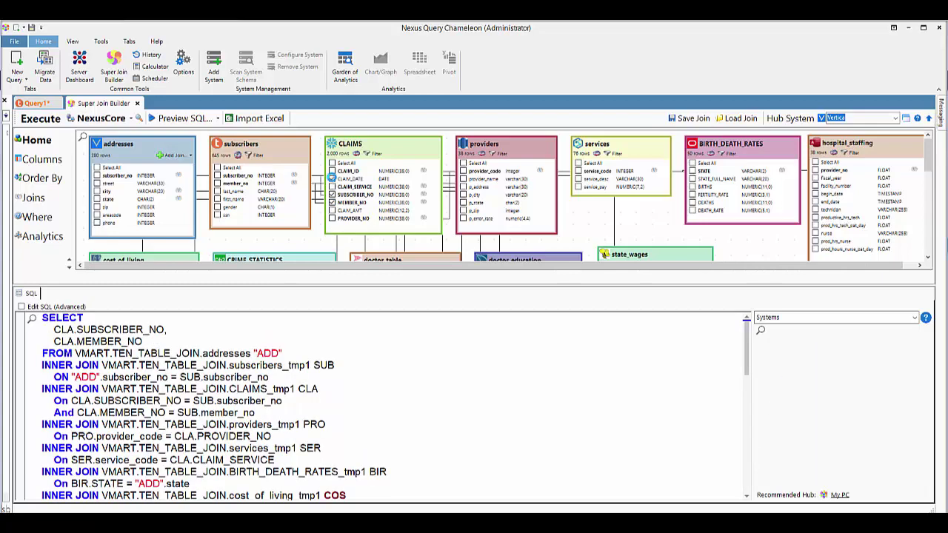
click(332, 178)
click(332, 211)
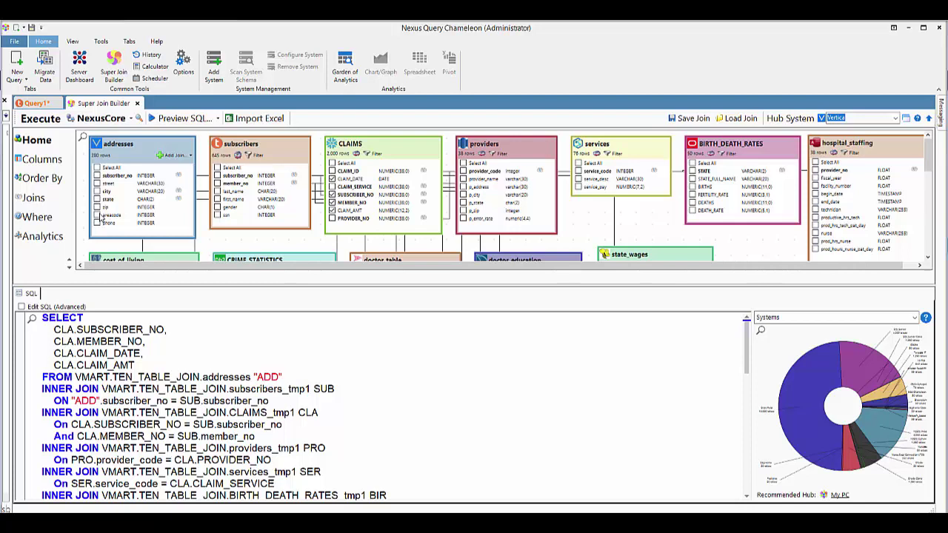
Include phone from addresses, first_name and last_name from subscribers, and provider_name and p_error_rate from providers
click(97, 223)
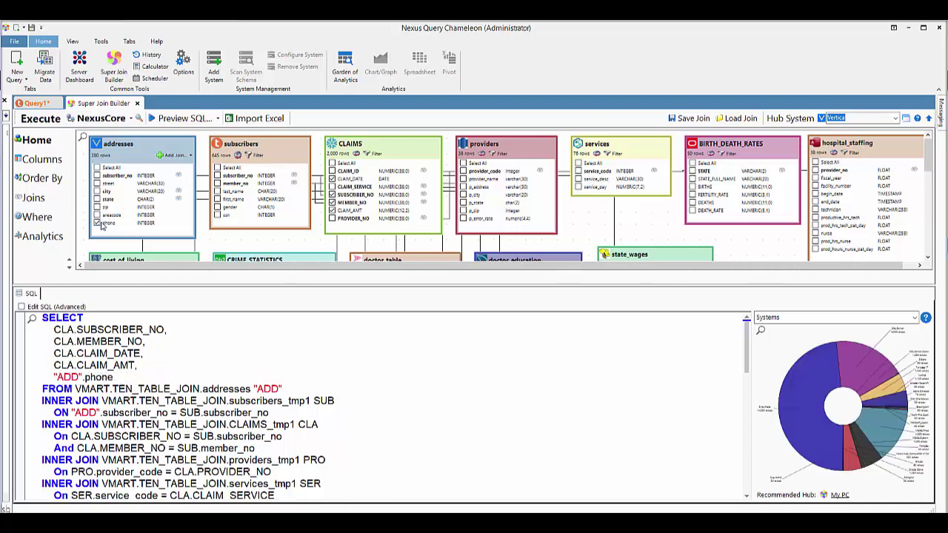
click(217, 199)
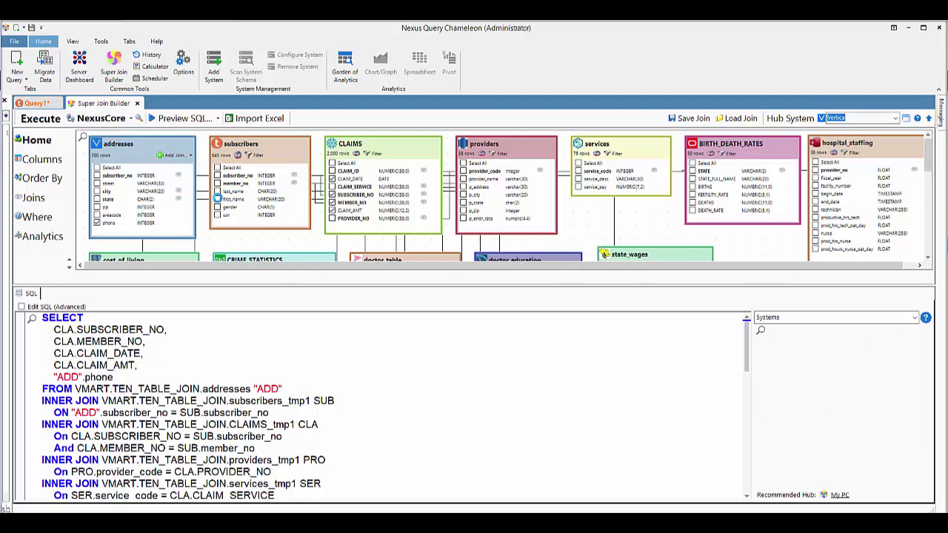
click(217, 191)
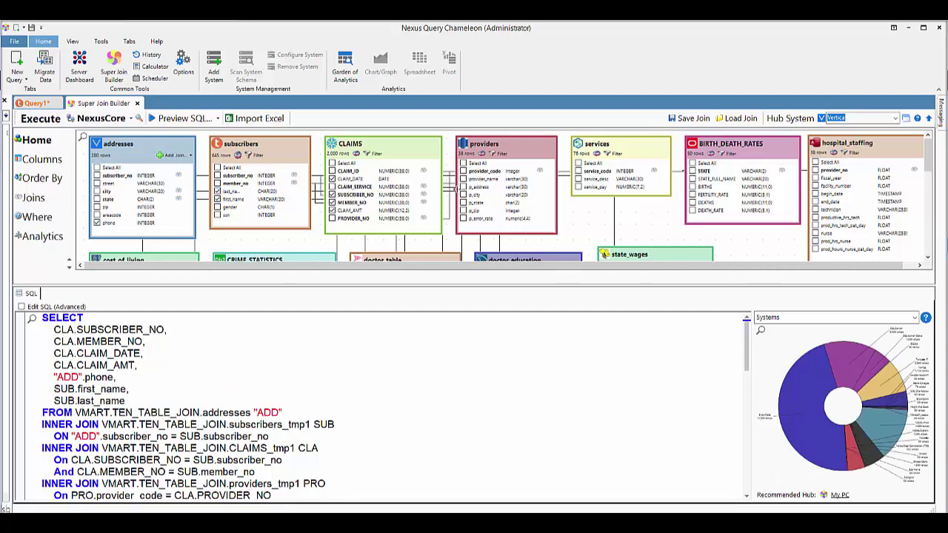
click(463, 179)
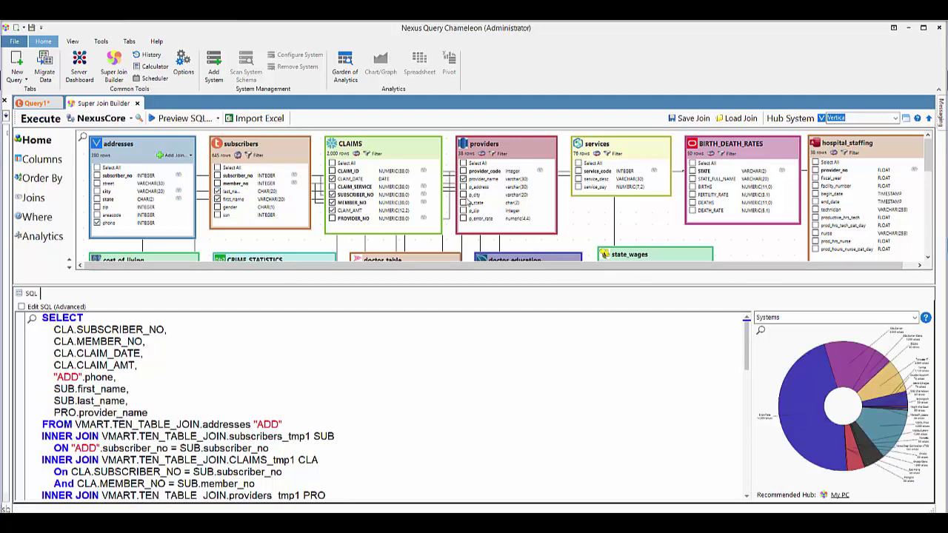
click(463, 218)
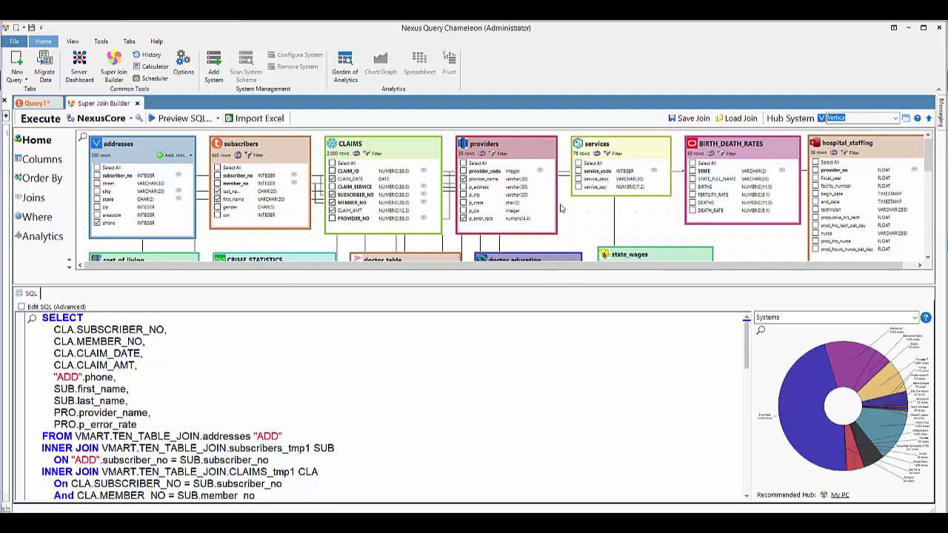
Include service_desc from services, STATE_FULL_NAME from BIRTH_DEATH_RATES, and facility_number, nurse and prod_hrs_nurse from hospital_staffing
click(584, 182)
click(578, 179)
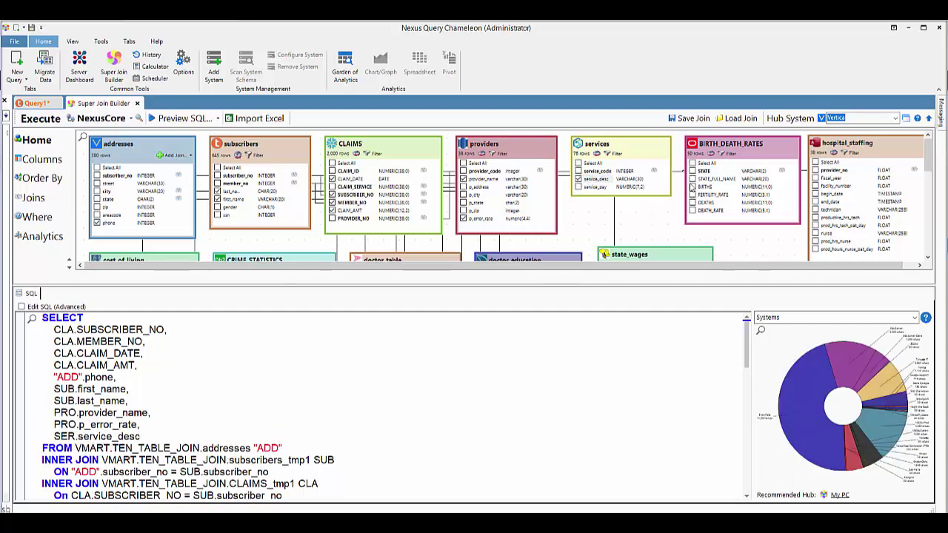
click(693, 179)
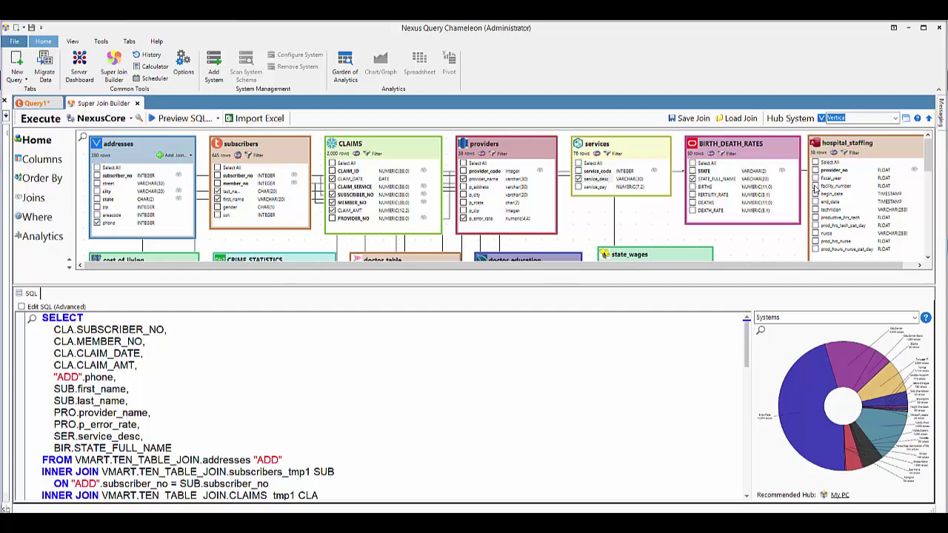
click(815, 186)
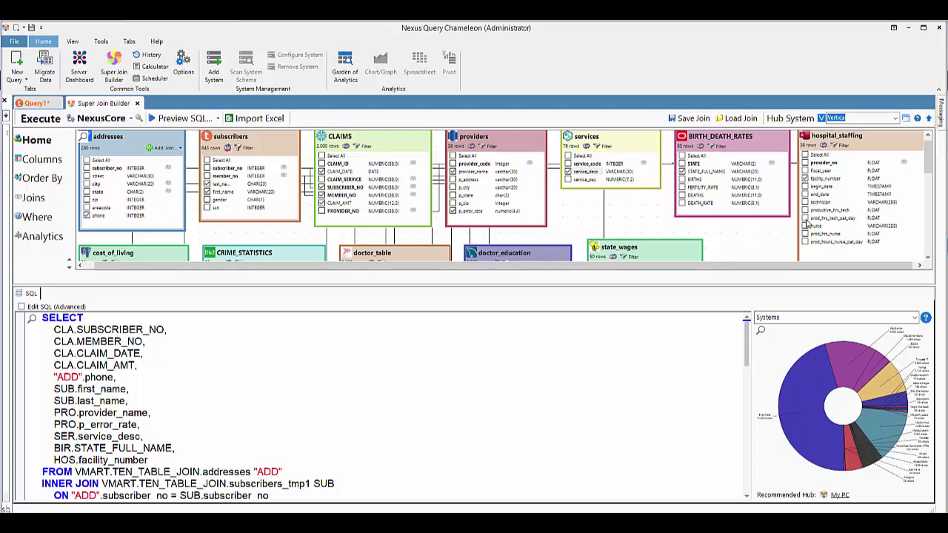
click(805, 226)
click(805, 234)
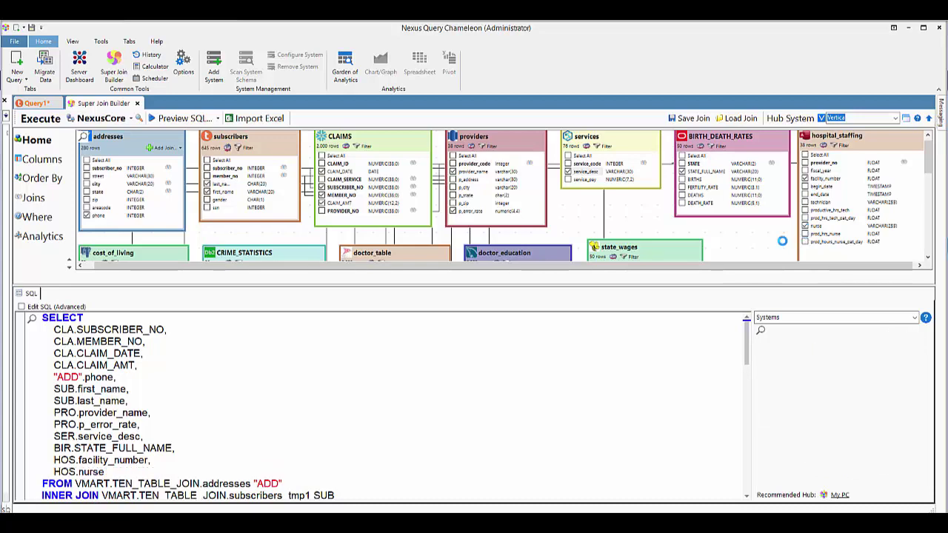
Include grocerycost and housingcost from cost_of_living, and POPULATION and CRIMES_REPORTED from CRIME_STATISTICS
scroll(540, 237, down, 3)
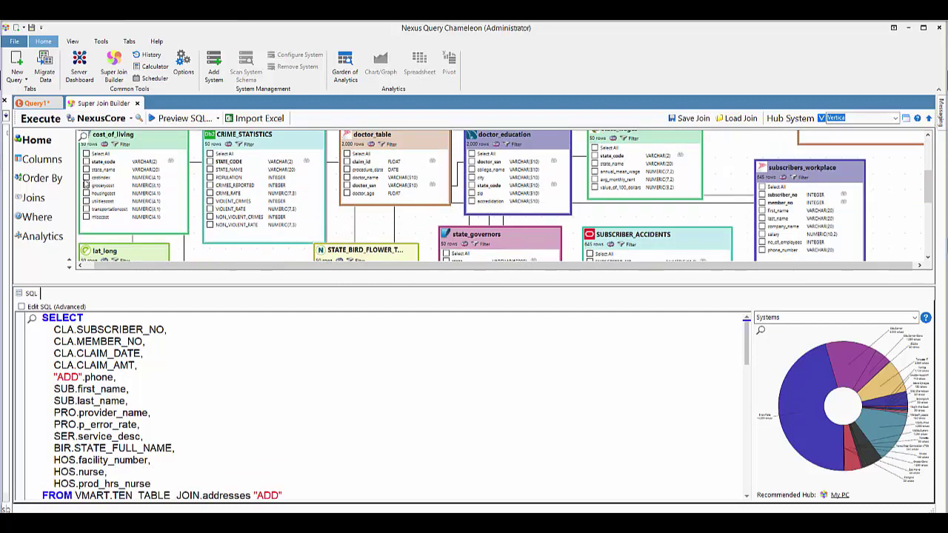
click(86, 185)
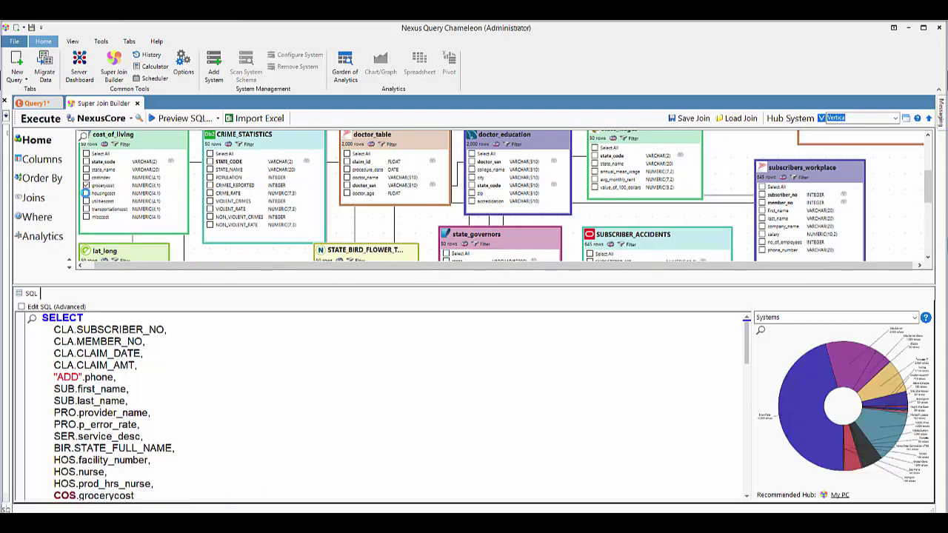
click(86, 193)
click(210, 177)
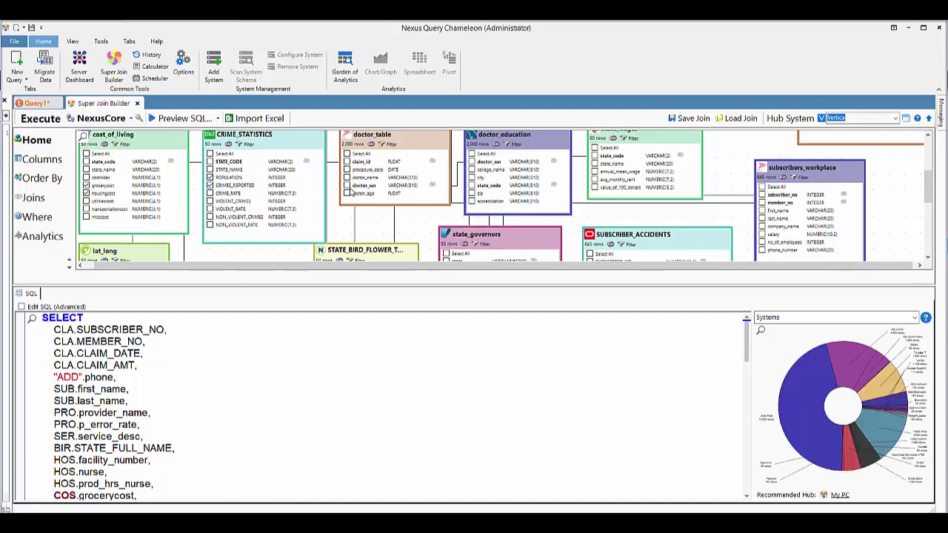
Include doctor_name from doctor_table, college_name from doctor_education, and annual_mean_wage and avg_monthly_rent from state_wages
click(346, 177)
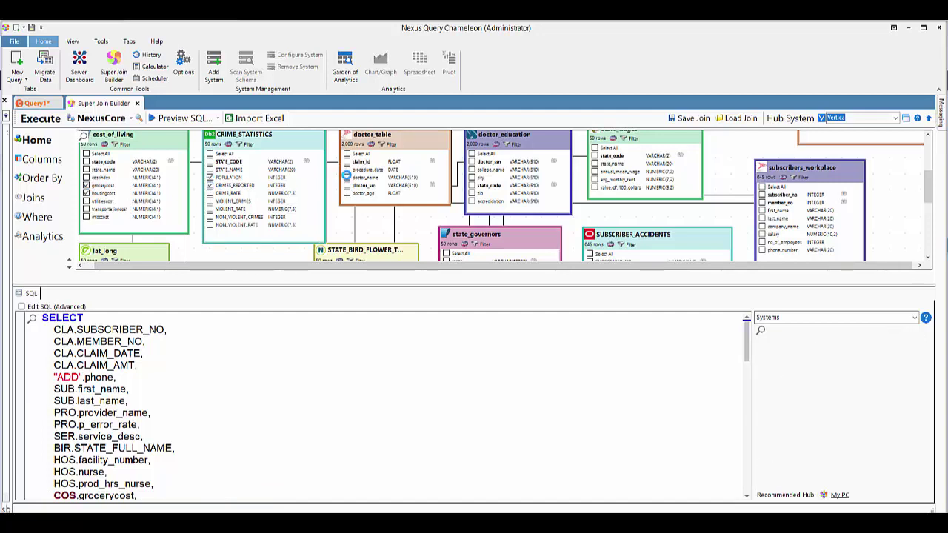
click(471, 170)
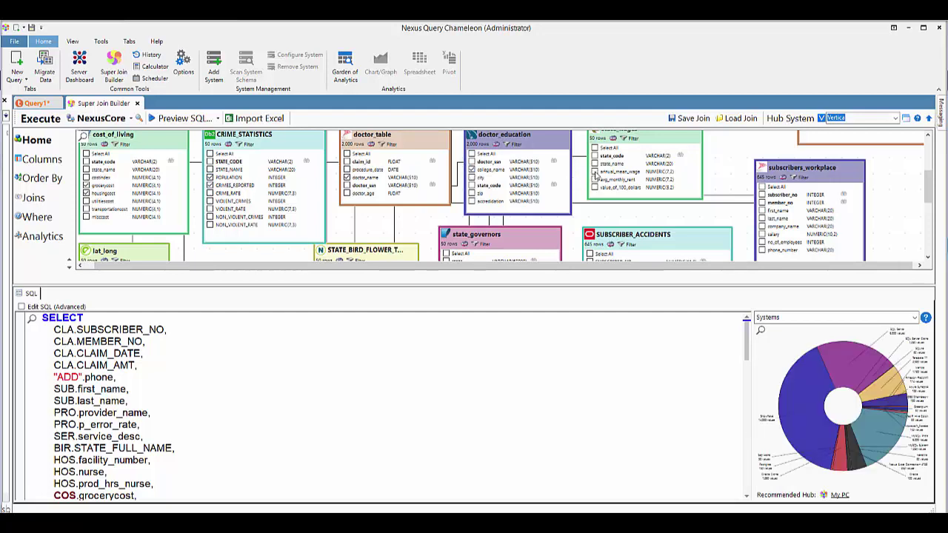
click(596, 171)
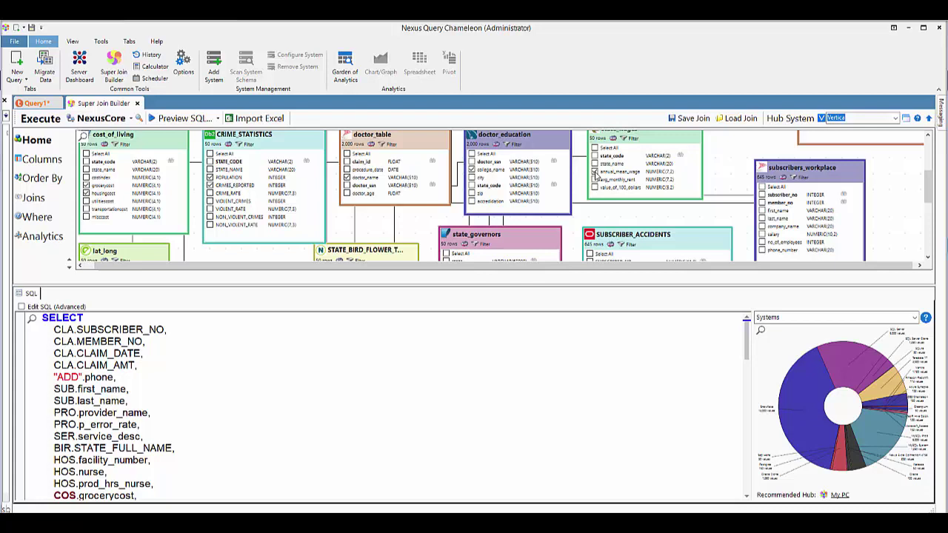
click(594, 179)
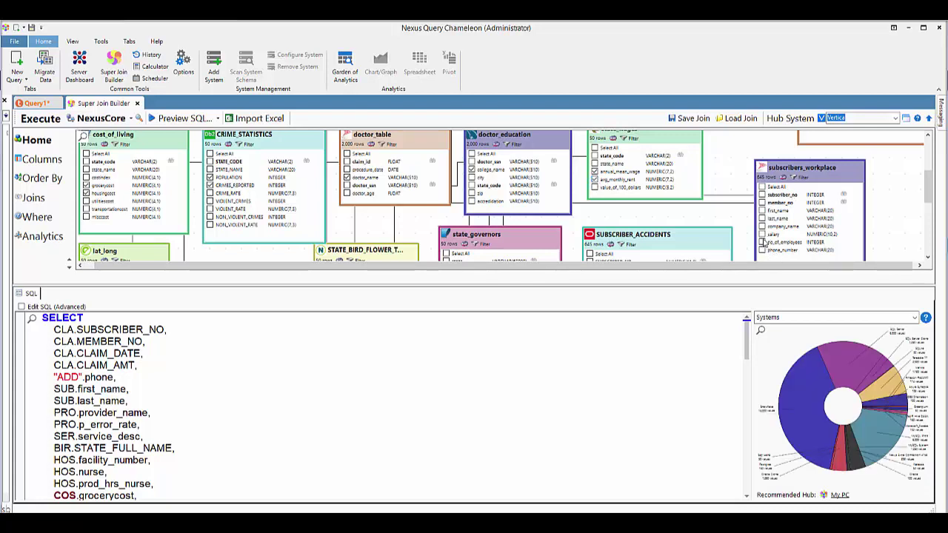
Include latitude and longitude from lat_long, STATE_POPULATION from POPULATION_BY_STATE, and STATE_TREE and STATE_FLOWER from the state bird, flower and tree table
scroll(168, 227, down, 2)
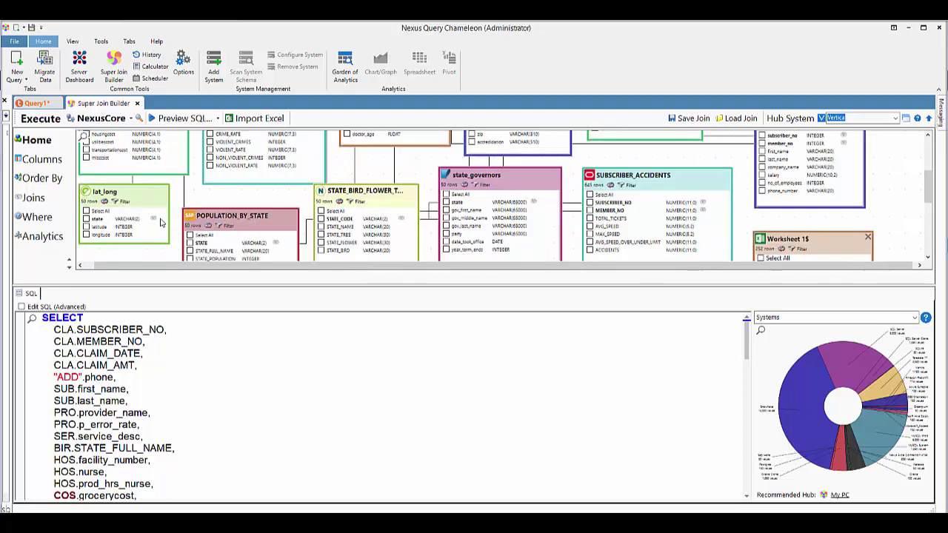
click(86, 227)
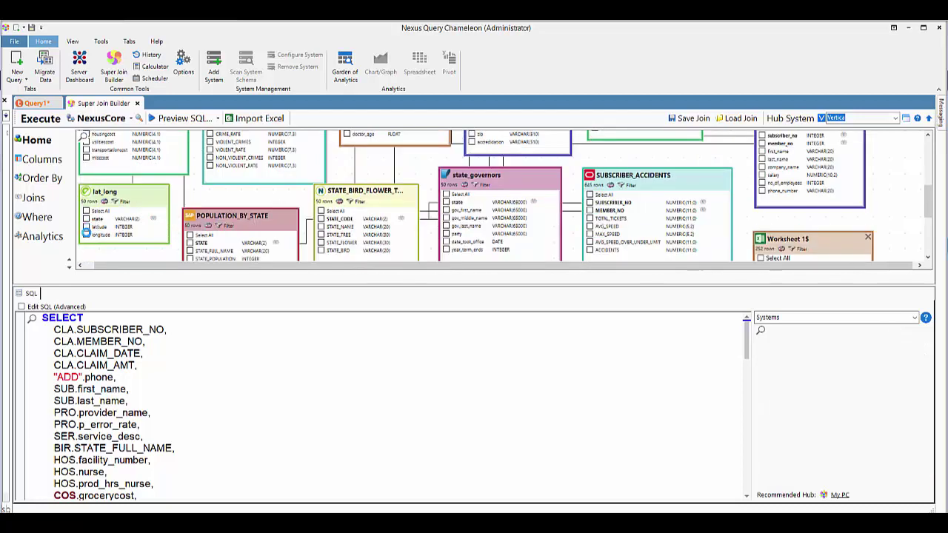
click(86, 235)
scroll(250, 219, down, 2)
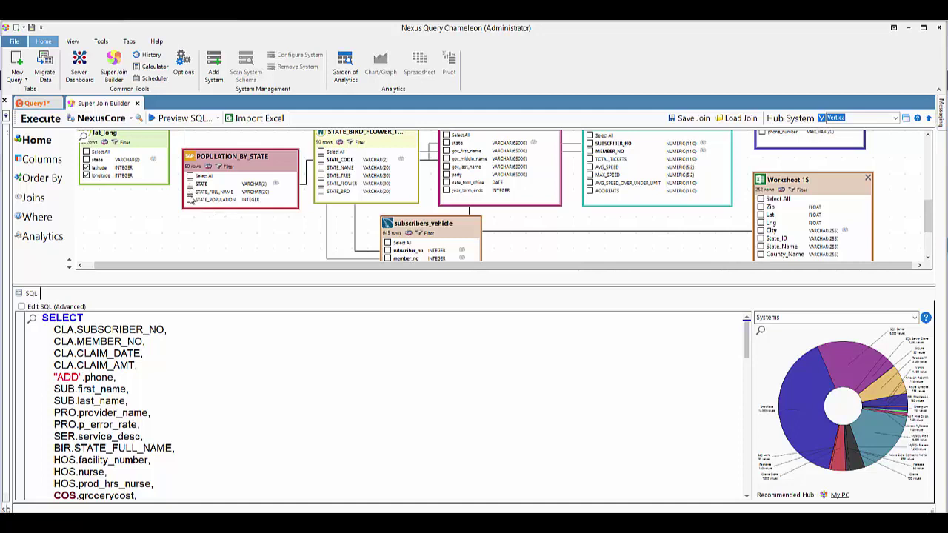
click(189, 200)
scroll(320, 209, up, 2)
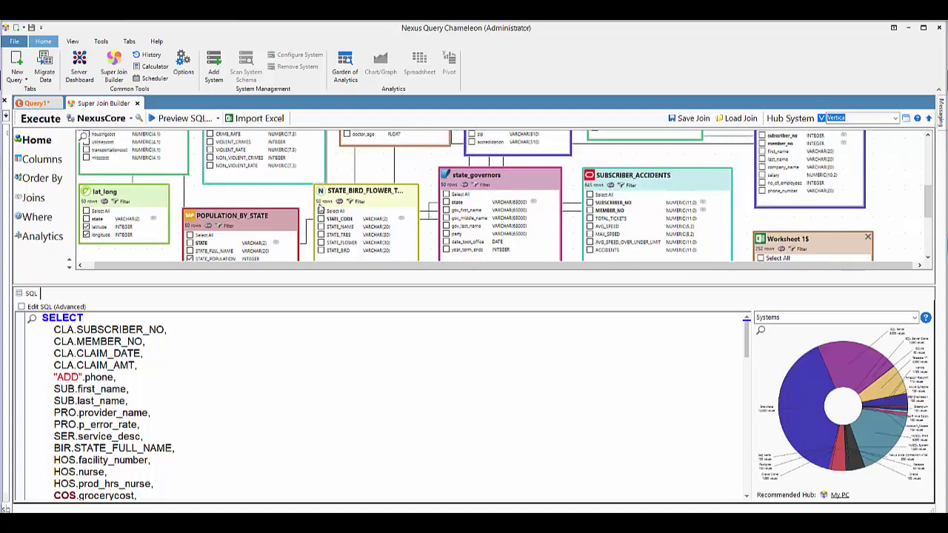
click(321, 234)
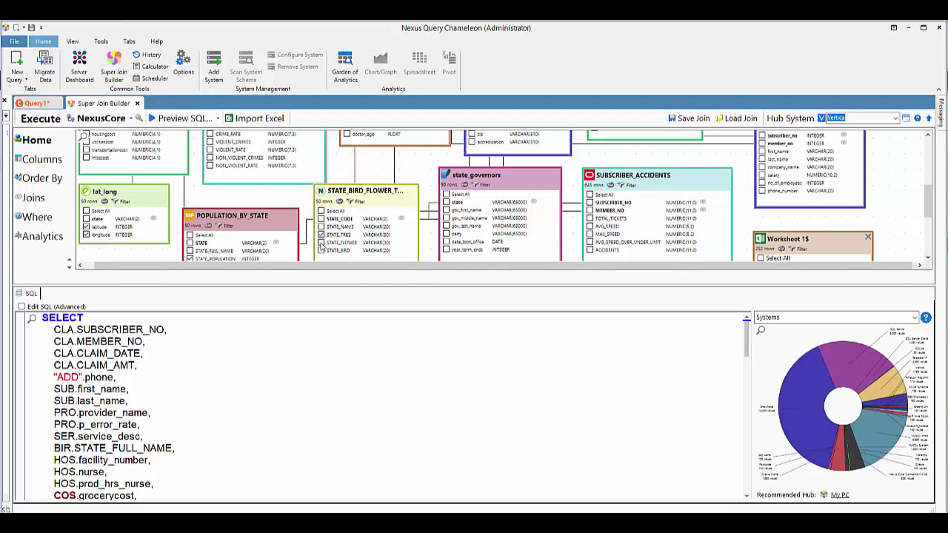
Include year_term_ends from state_governors, and TOTAL_TICKETS and MAX_SPEED from SUBSCRIBER_ACCIDENTS
click(446, 250)
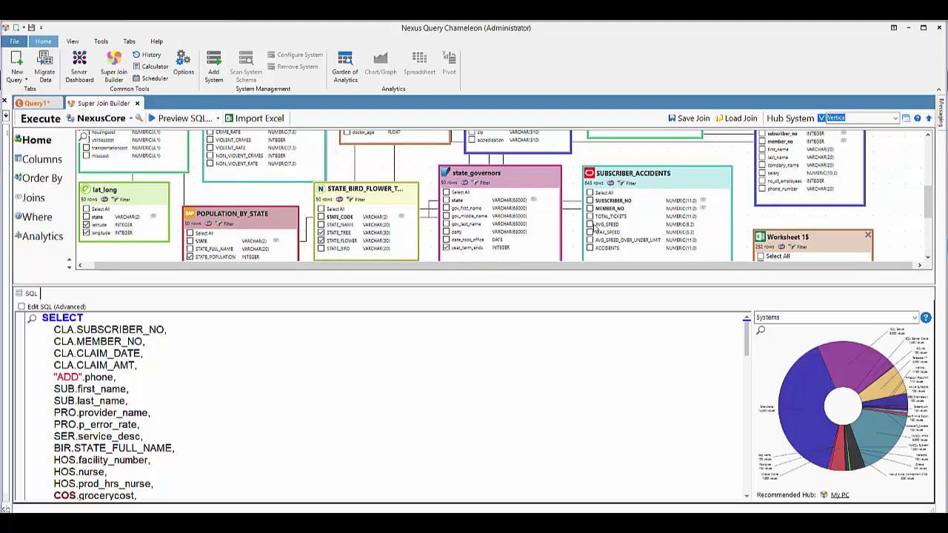
click(590, 217)
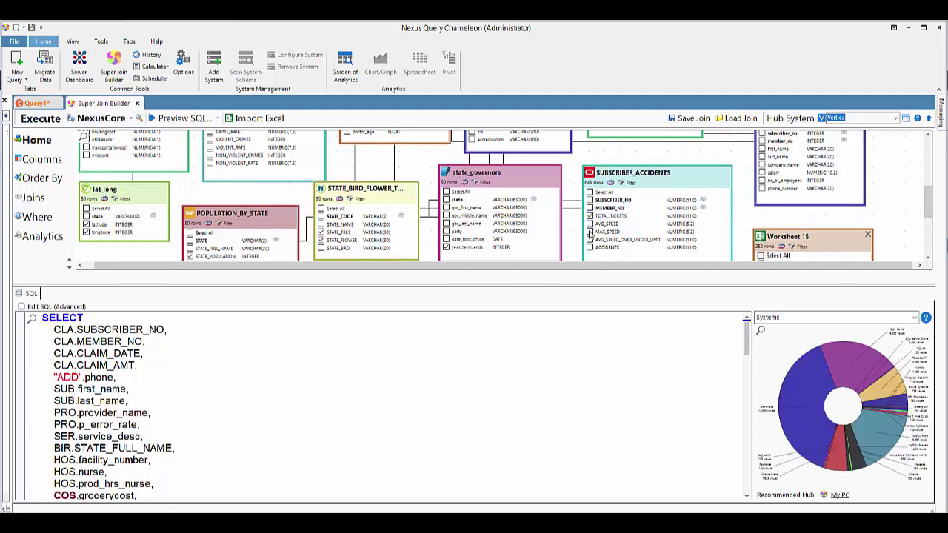
click(590, 231)
Include make, model and mpgdata from subscribers_vehicle, and State_Name and County_Name from Worksheet 1$
scroll(531, 235, down, 2)
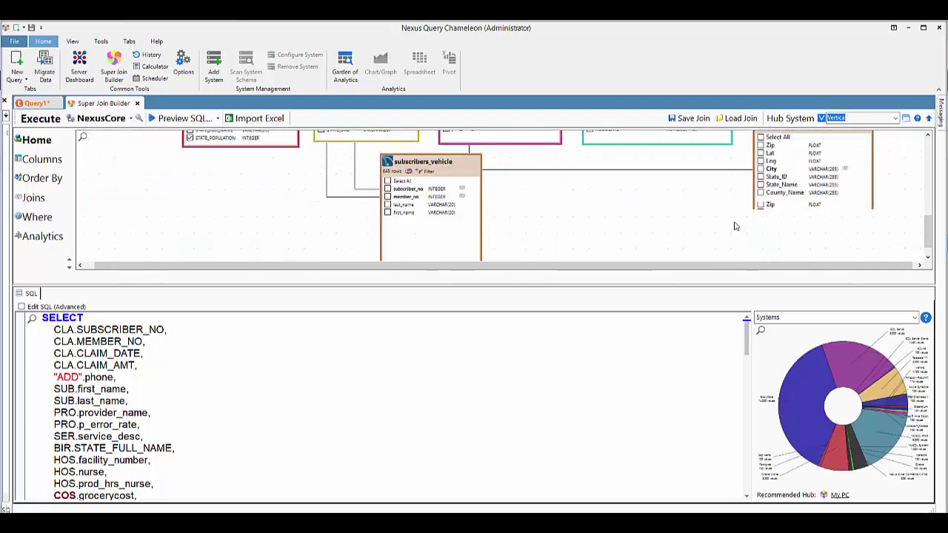
scroll(473, 227, down, 1)
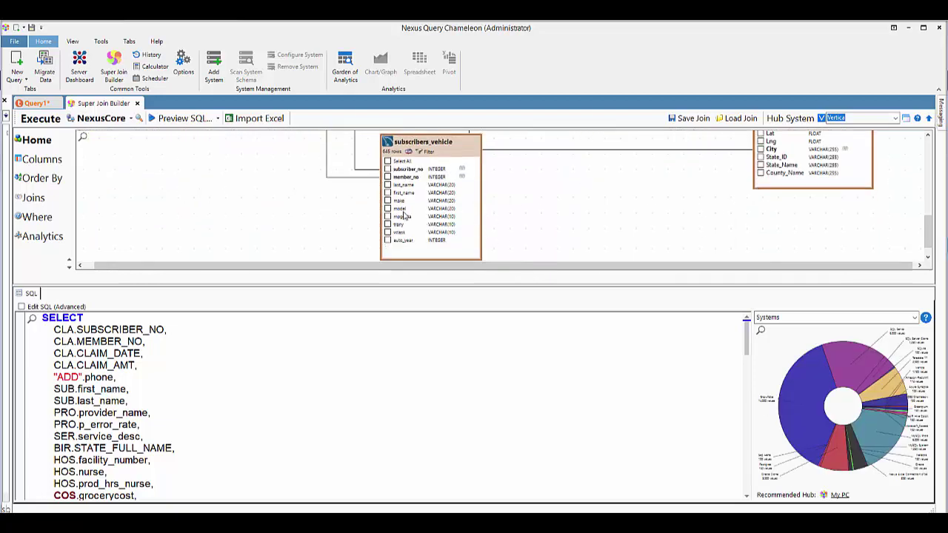
click(387, 200)
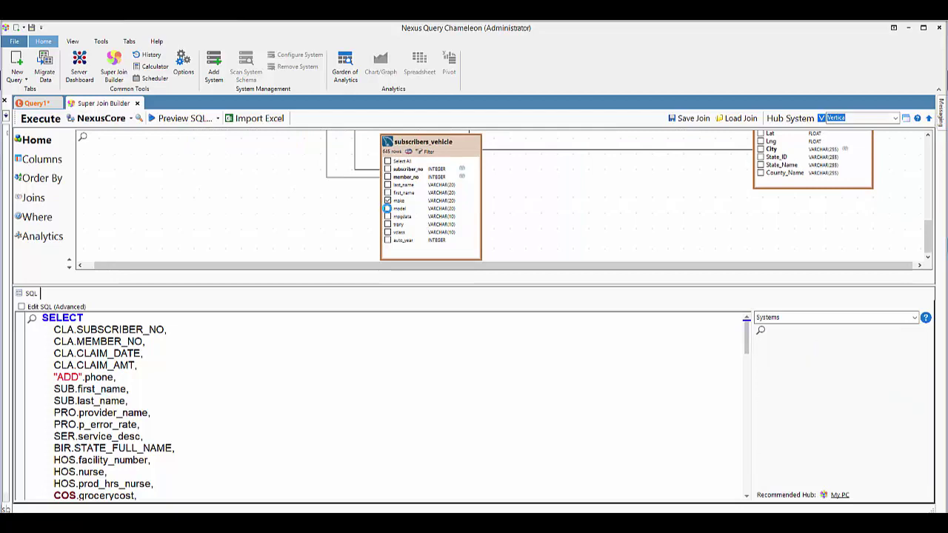
scroll(730, 222, up, 2)
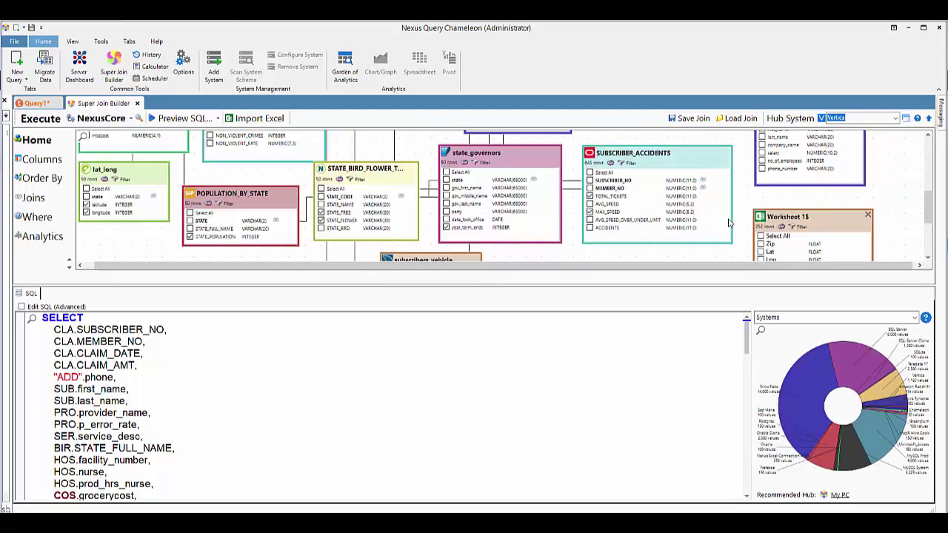
scroll(729, 222, down, 1)
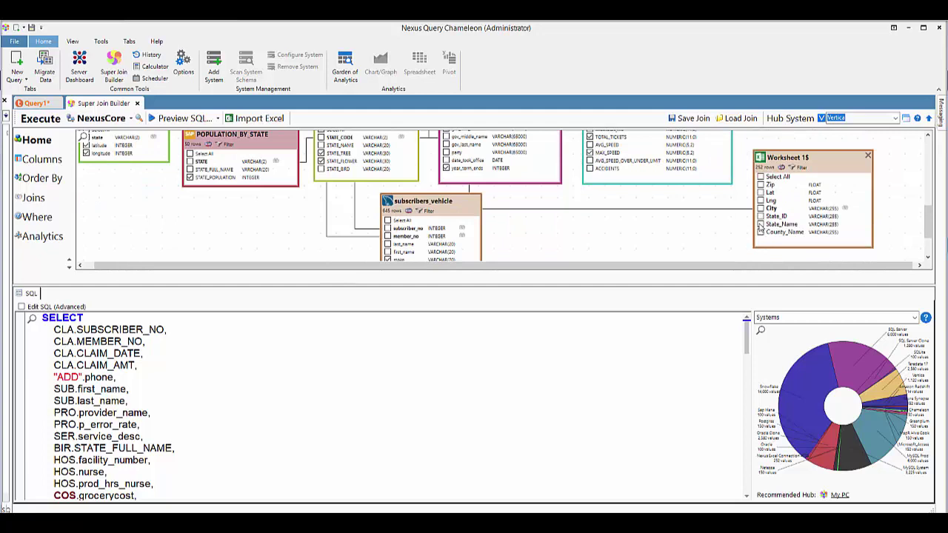
click(759, 225)
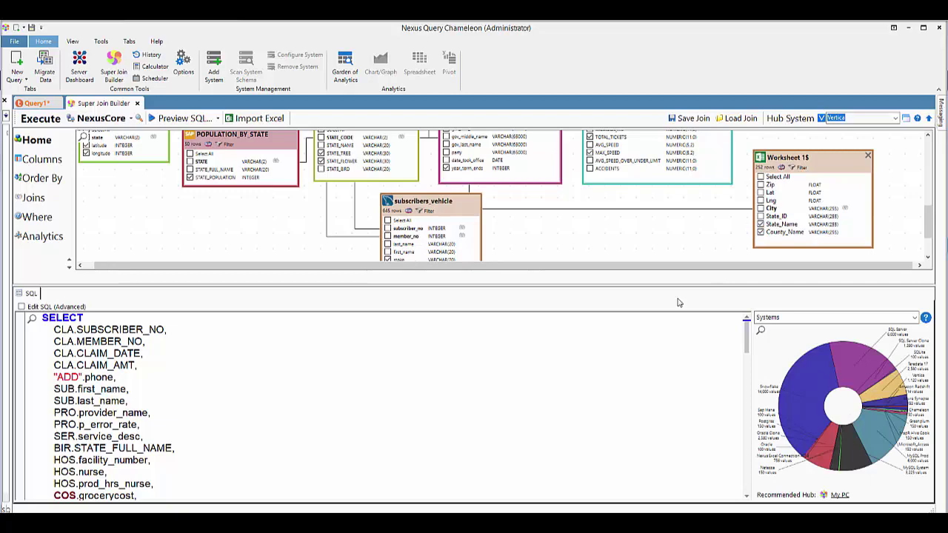
Enlarge the join diagram area and review the generated SQL's column list and inner joins in the magnified preview
drag(657, 285, 659, 398)
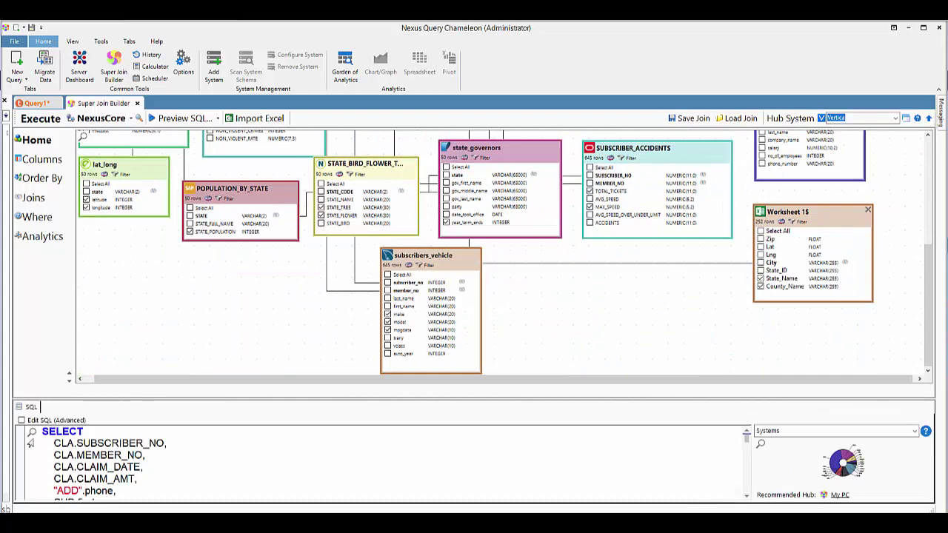
mouse_move(33, 433)
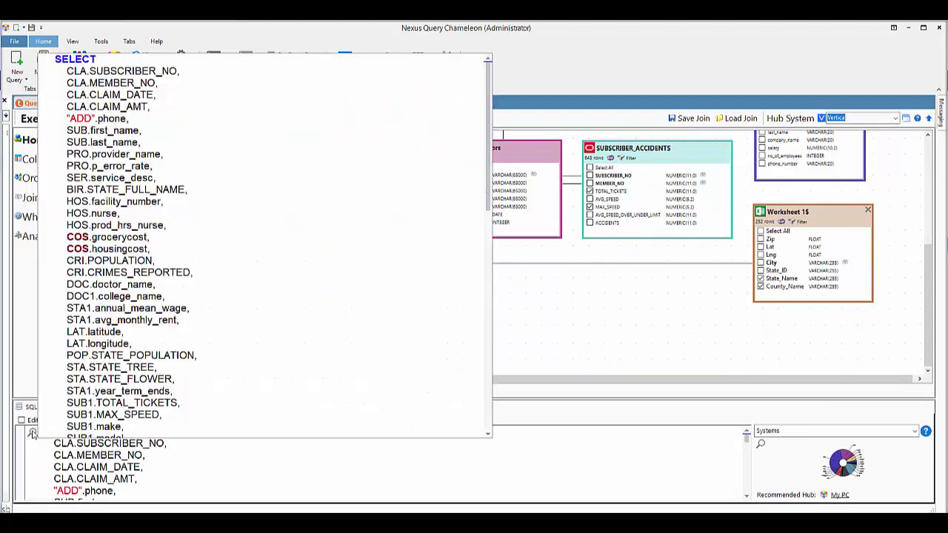
scroll(313, 266, down, 7)
scroll(313, 272, down, 10)
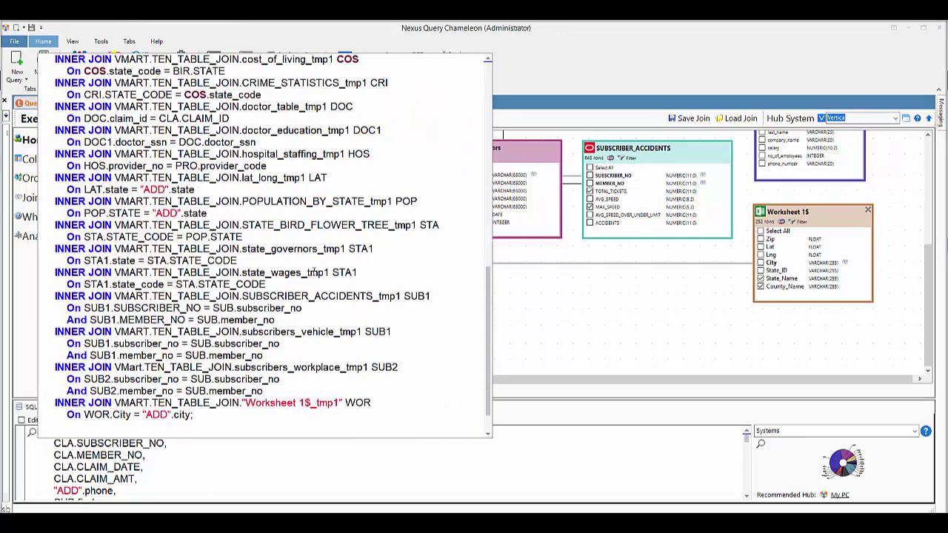
scroll(314, 272, up, 11)
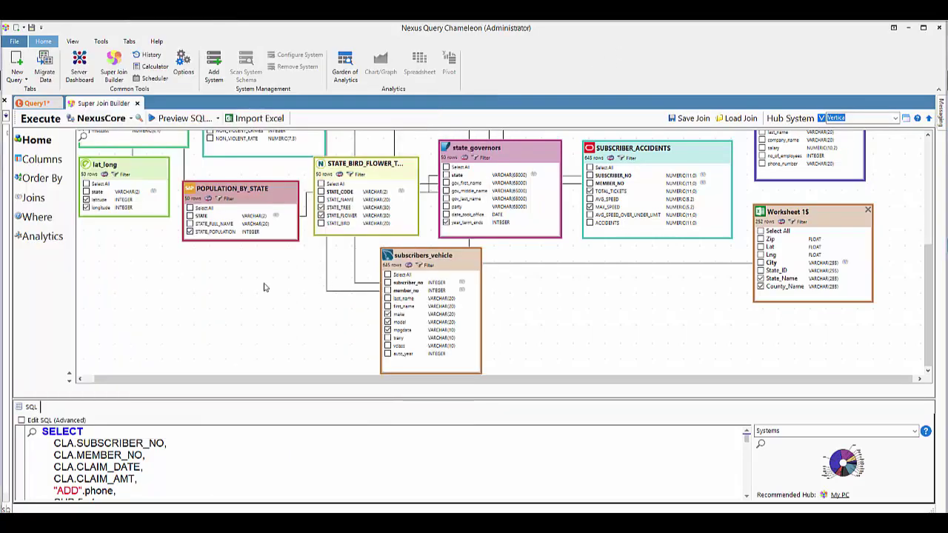
Sort the join results by first_name ascending, last_name ascending and CLAIM_DATE descending
scroll(264, 286, up, 5)
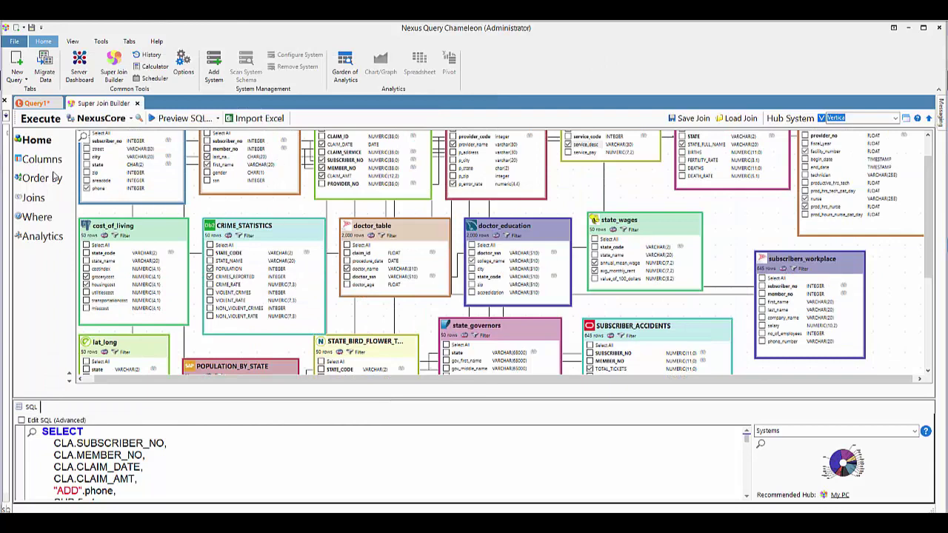
click(42, 178)
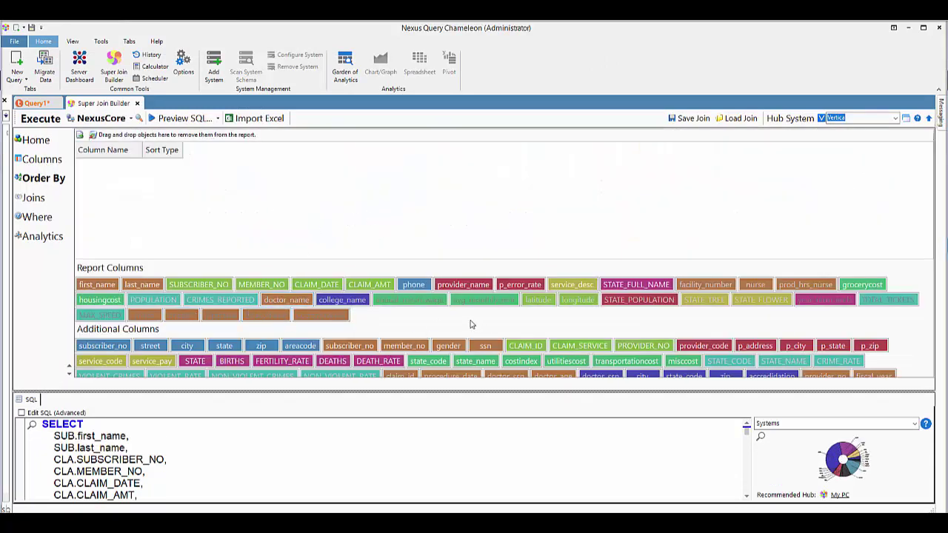
click(96, 285)
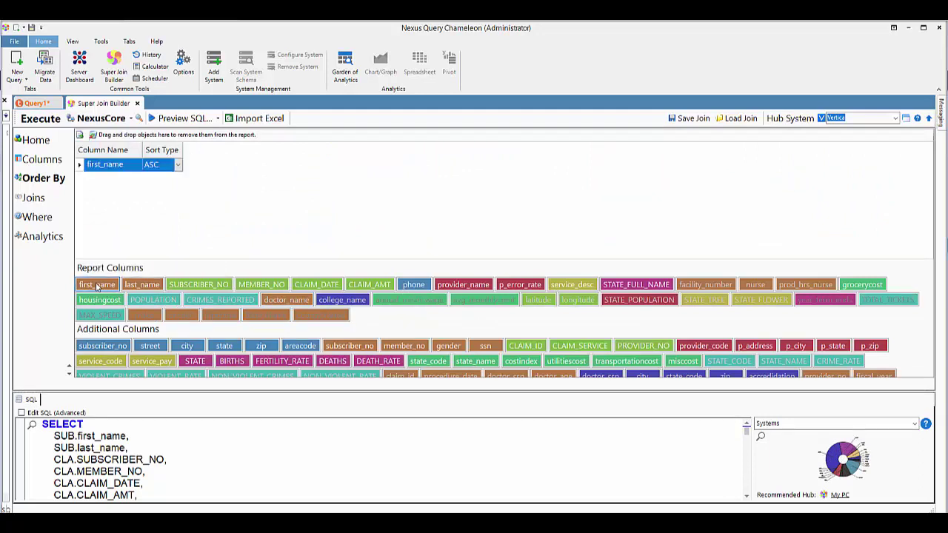
click(141, 285)
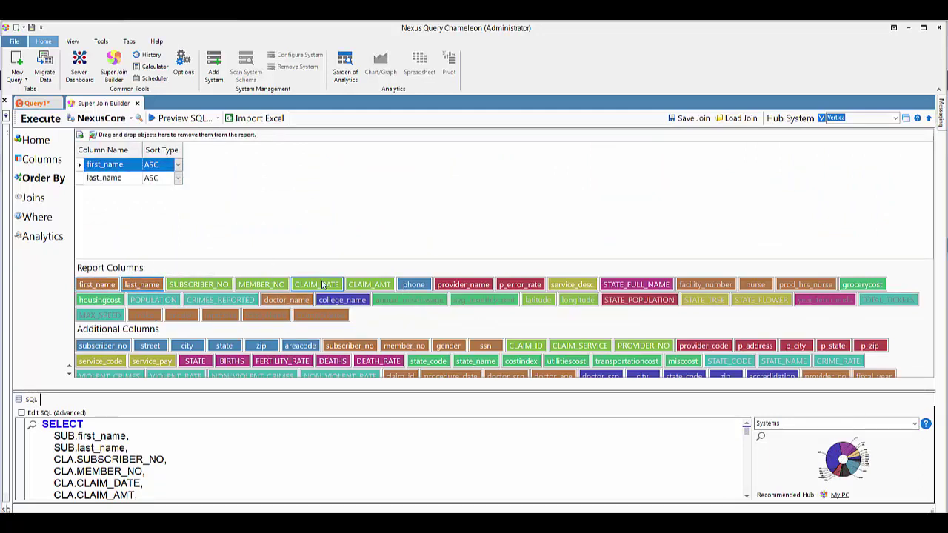
click(329, 286)
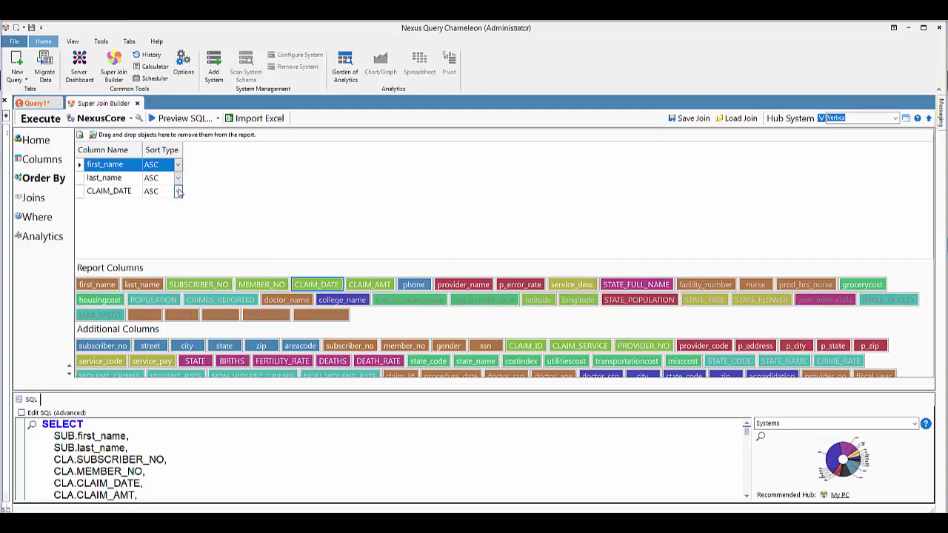
click(177, 191)
click(167, 217)
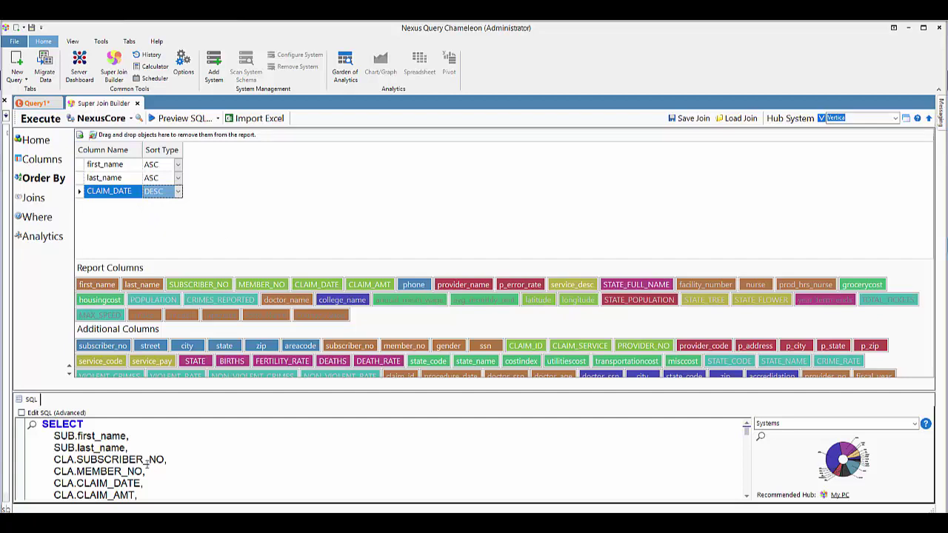
Check the ORDER BY clause at the end of the generated SQL and return to the join diagram
scroll(148, 457, down, 15)
scroll(148, 453, down, 1)
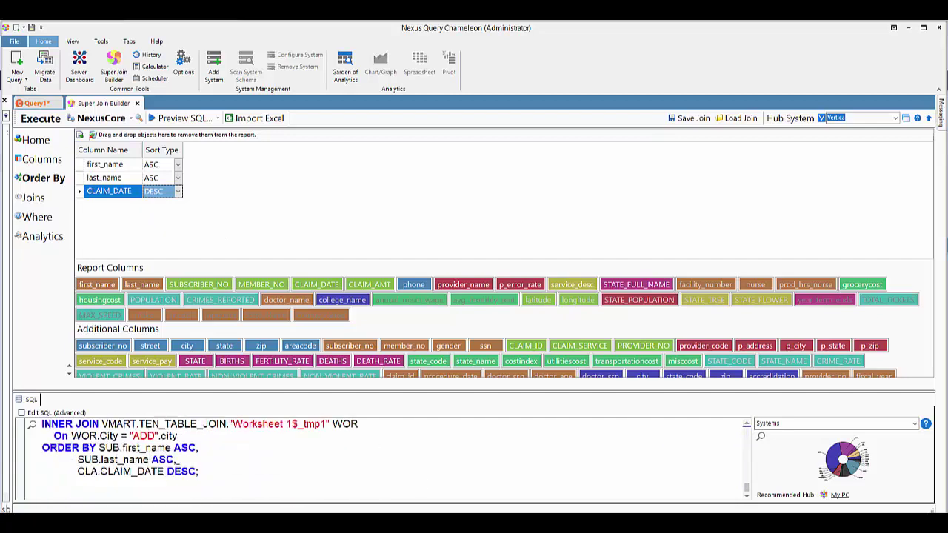
drag(200, 472, 43, 448)
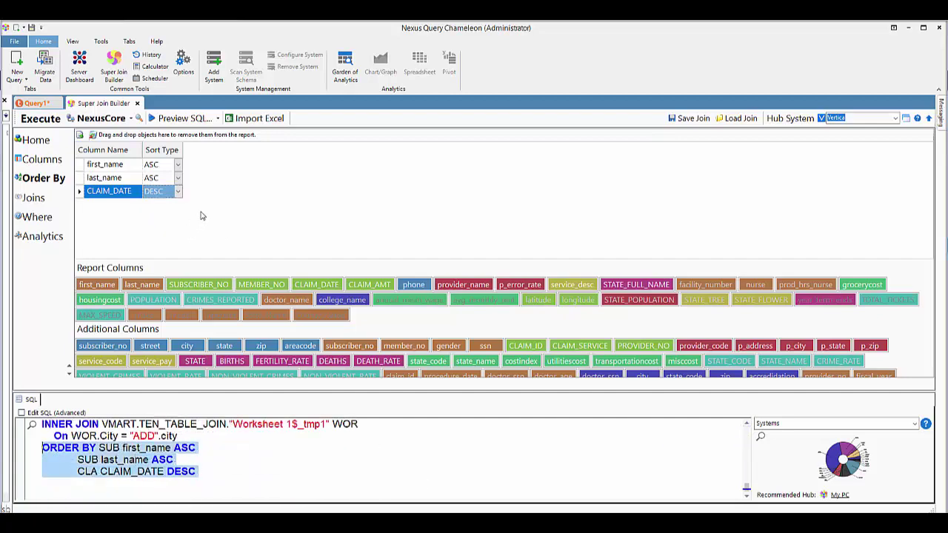
click(43, 140)
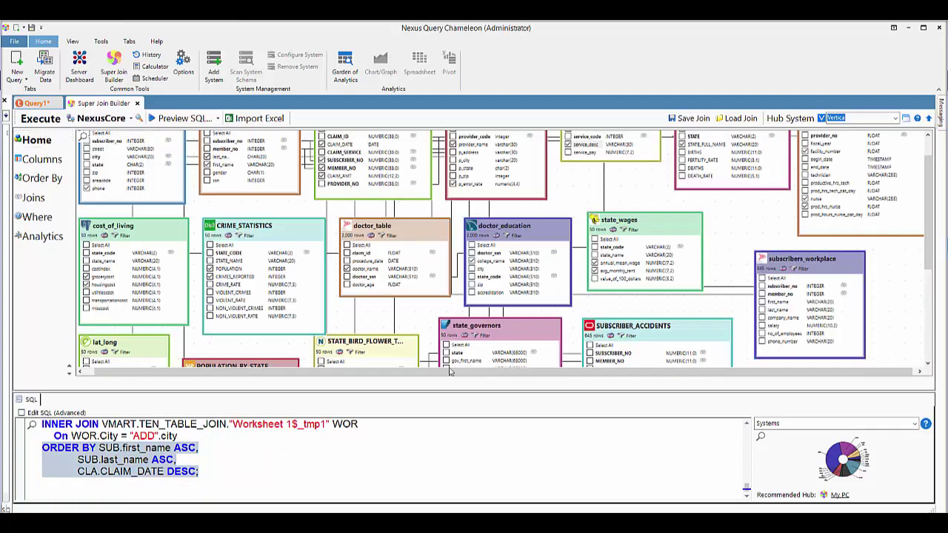
Enlarge the SQL area, set the data distribution chart to Objects and examine the magnified chart
drag(431, 390, 479, 245)
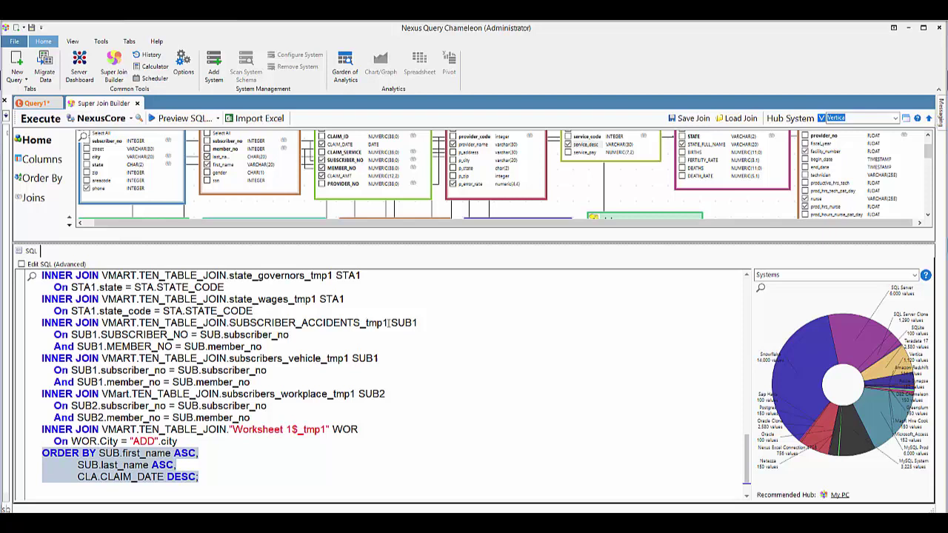
scroll(415, 311, up, 1)
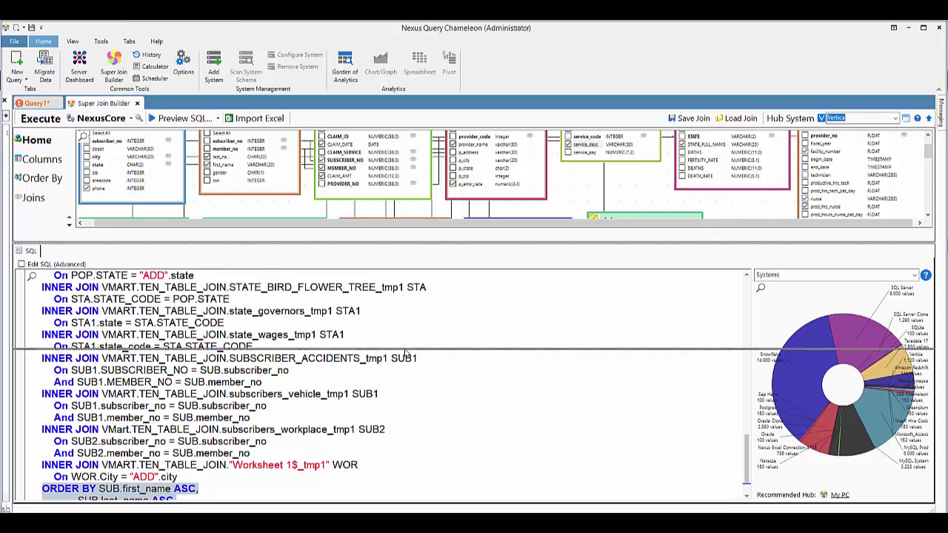
drag(428, 246, 431, 230)
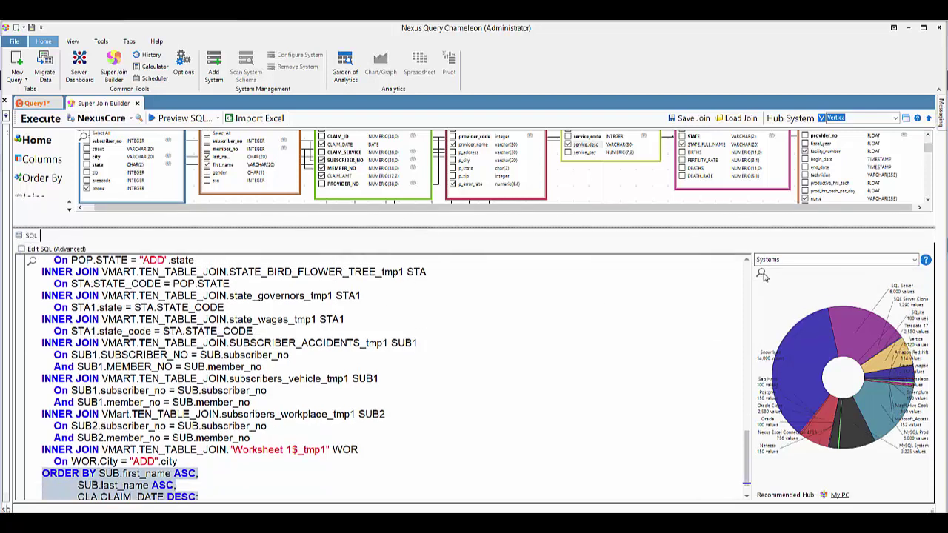
click(915, 261)
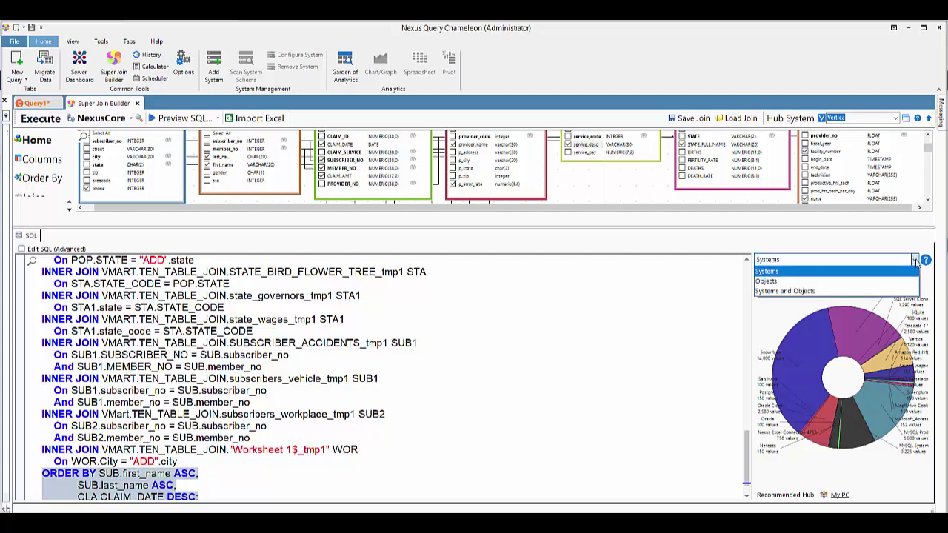
click(906, 281)
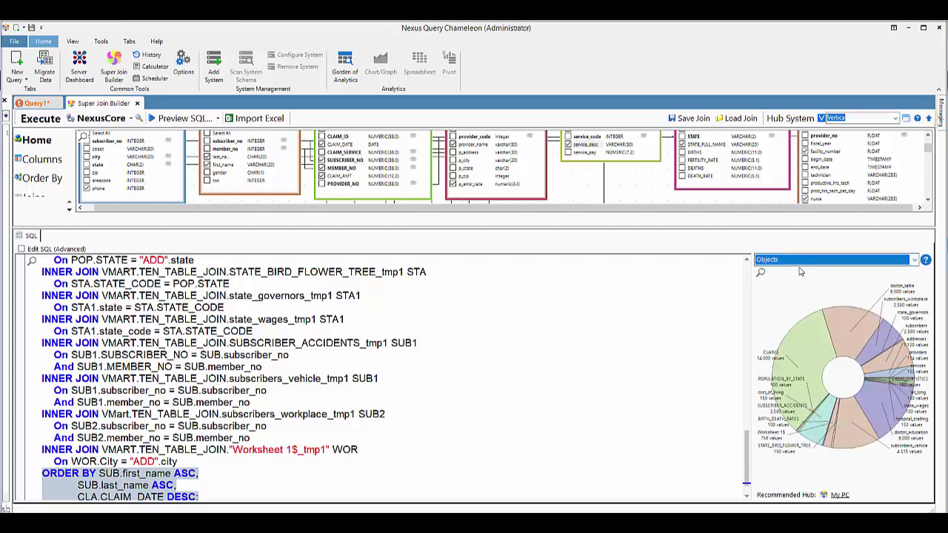
double_click(763, 276)
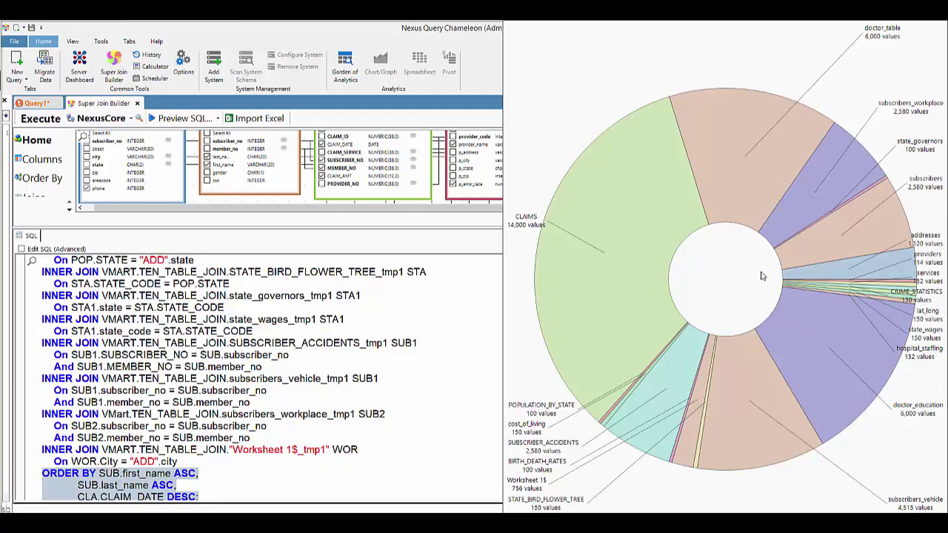
click(398, 258)
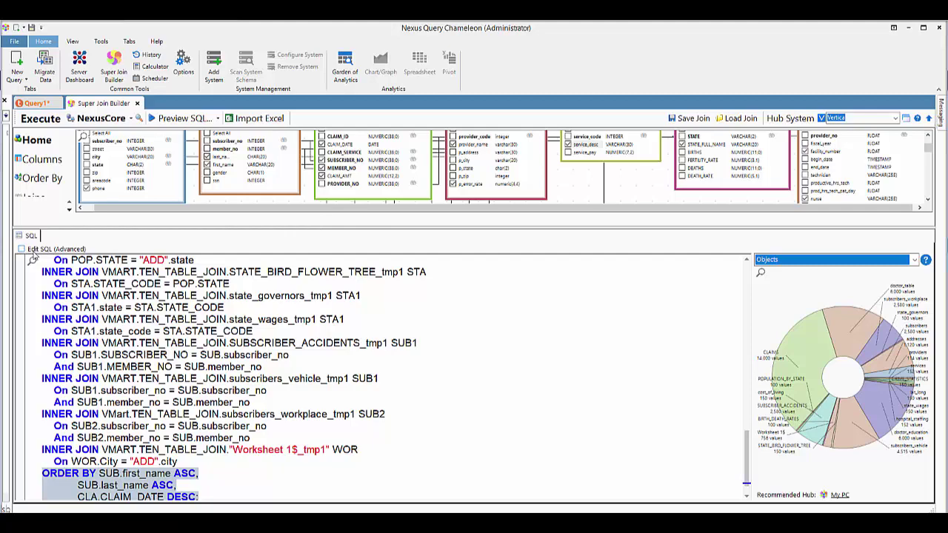
Review the complete join SQL in the magnified preview and return to the first row of tables in the diagram
click(32, 262)
scroll(326, 241, down, 2)
scroll(331, 254, down, 13)
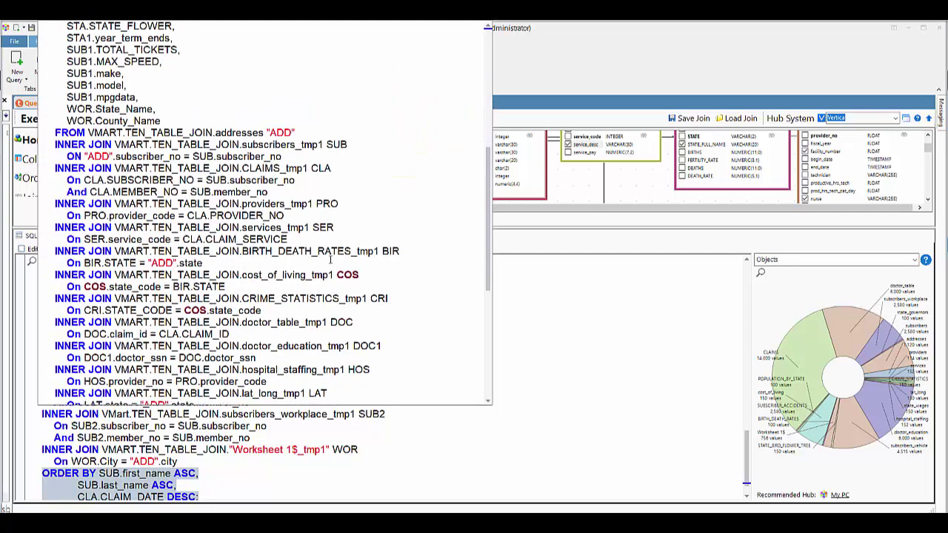
scroll(330, 259, up, 16)
scroll(330, 260, up, 3)
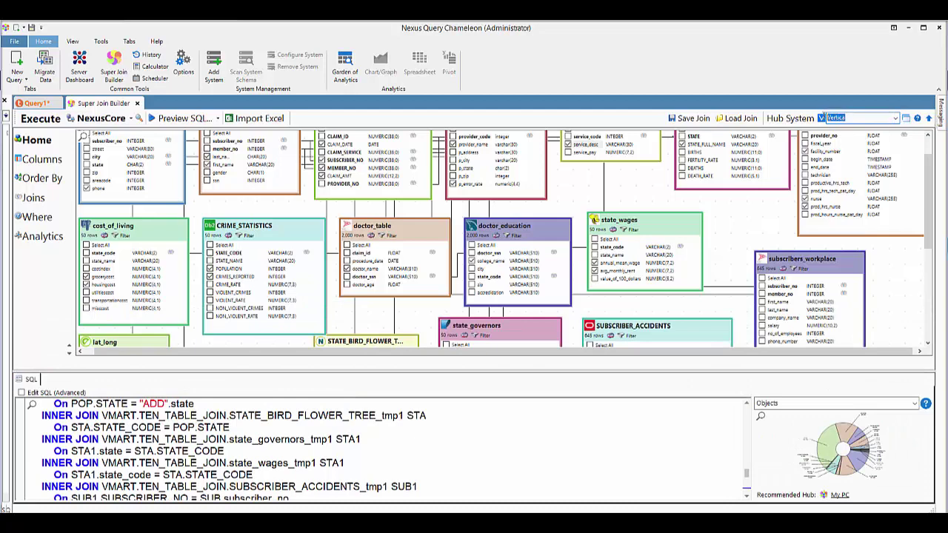
scroll(631, 216, up, 1)
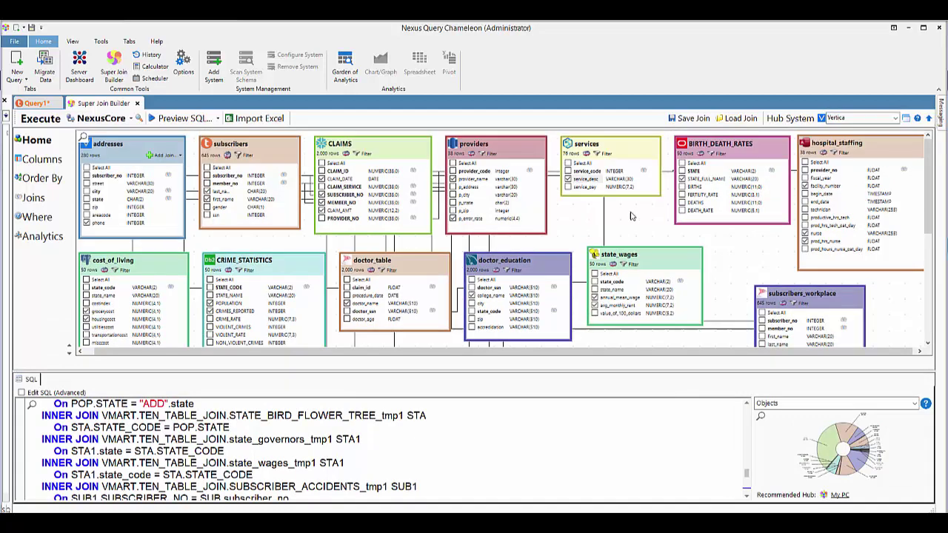
Execute the cross-system join on the Vertica hub, run the generated query and return all data
click(40, 119)
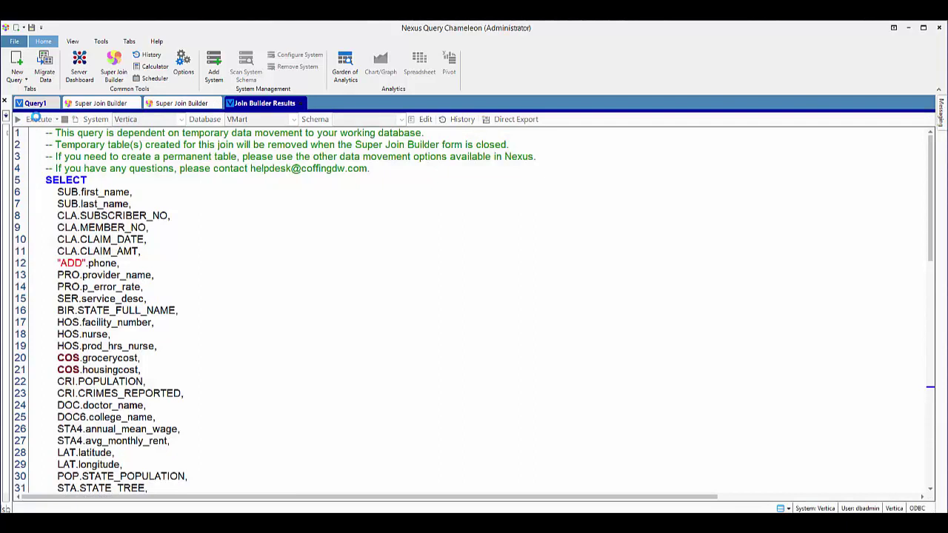
click(37, 119)
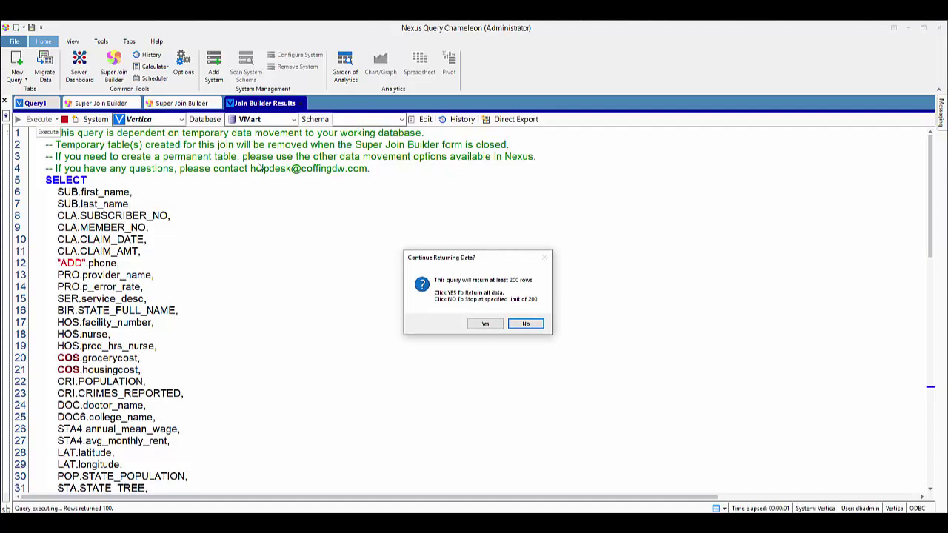
click(485, 324)
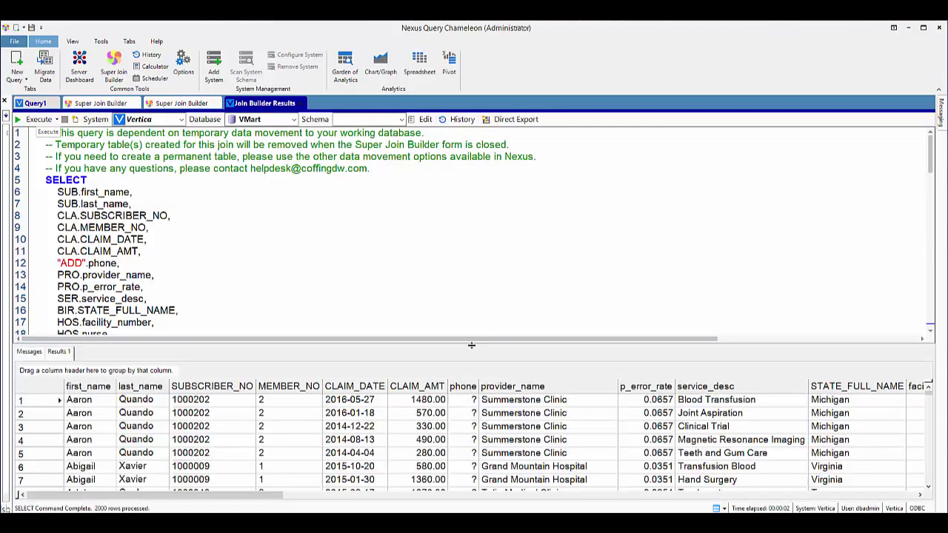
Enlarge the results area and review the join's columns from first_name through County_Name
drag(471, 345, 477, 197)
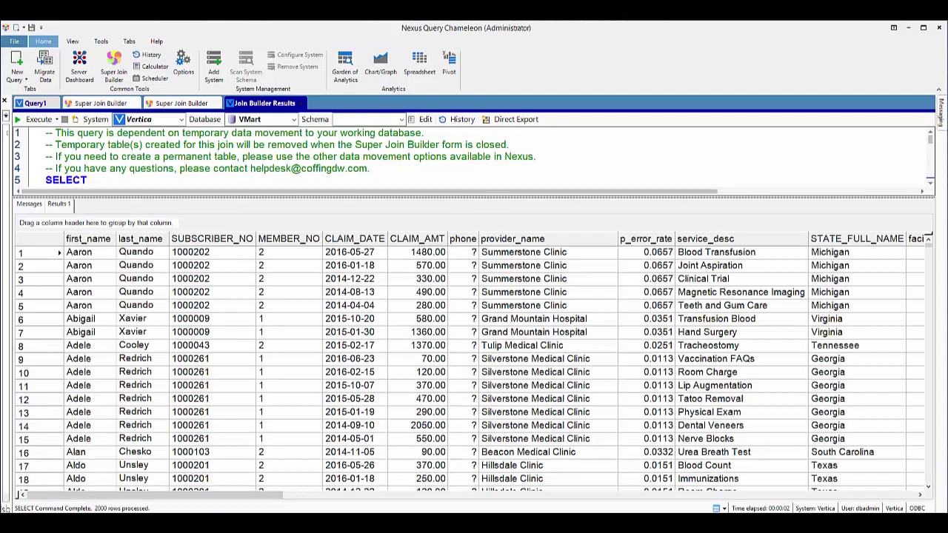
drag(95, 501, 731, 502)
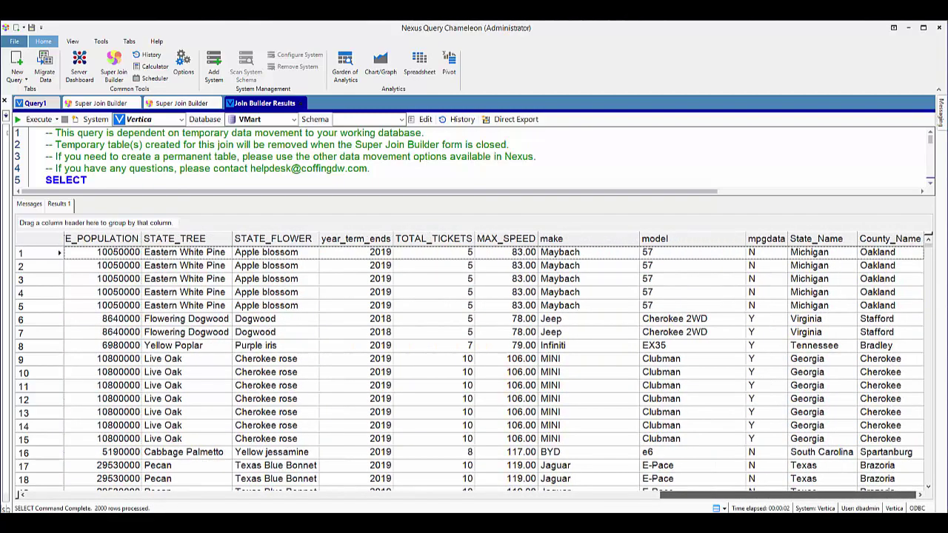
drag(731, 502, 94, 502)
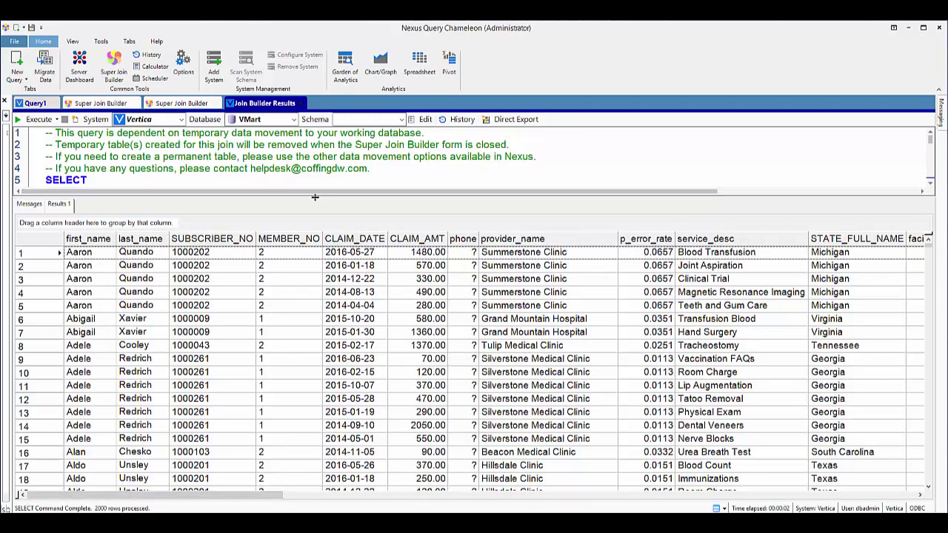
Return to the join diagram, look through the available hub systems and enlarge the SQL area to examine the query
drag(315, 196, 314, 316)
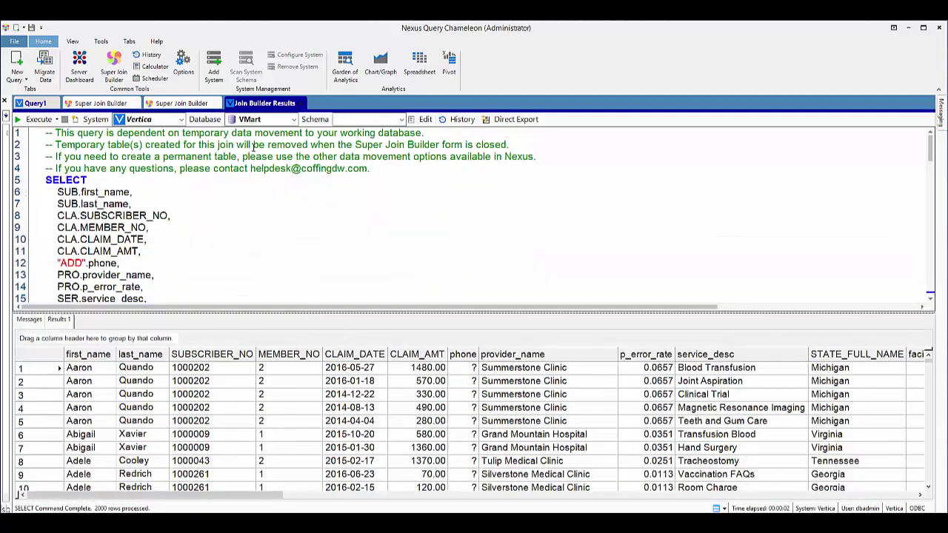
click(184, 105)
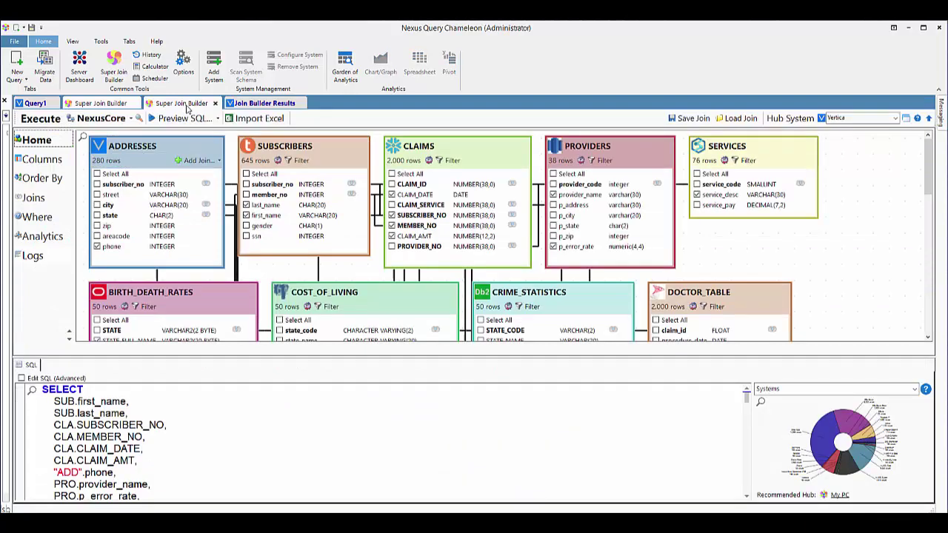
click(895, 119)
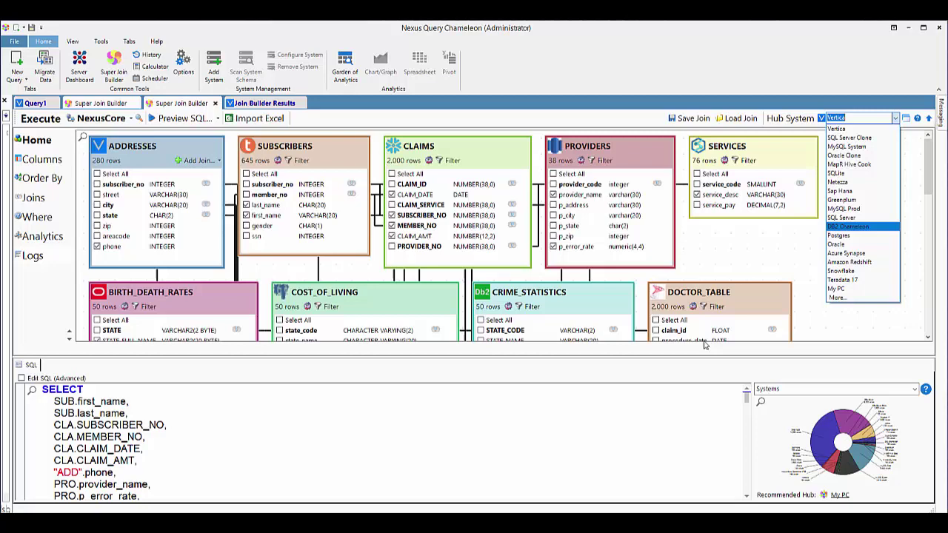
click(608, 363)
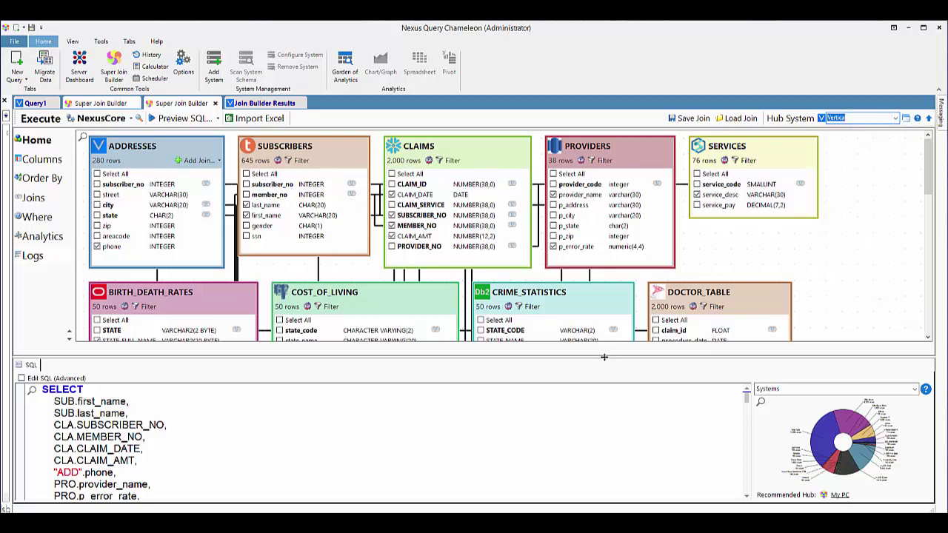
drag(604, 357, 606, 221)
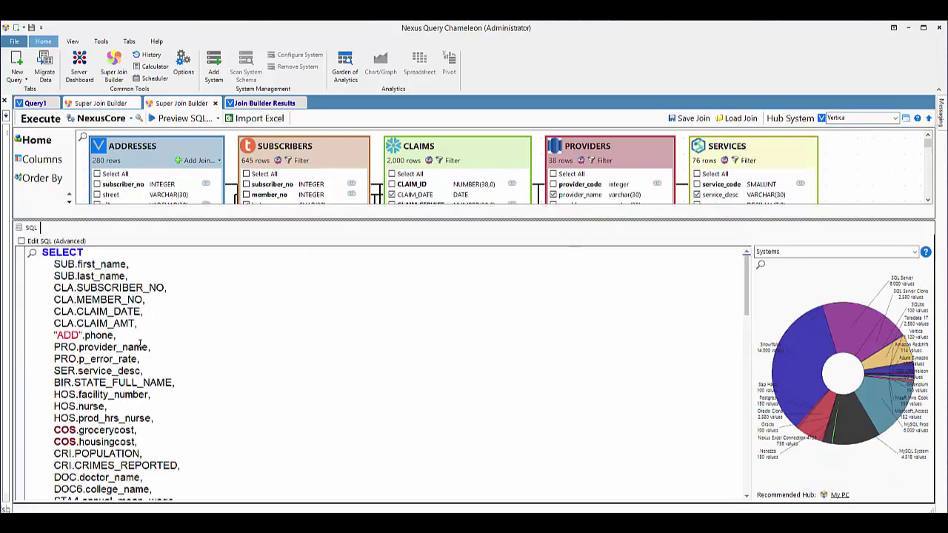
scroll(139, 343, down, 2)
scroll(139, 343, up, 2)
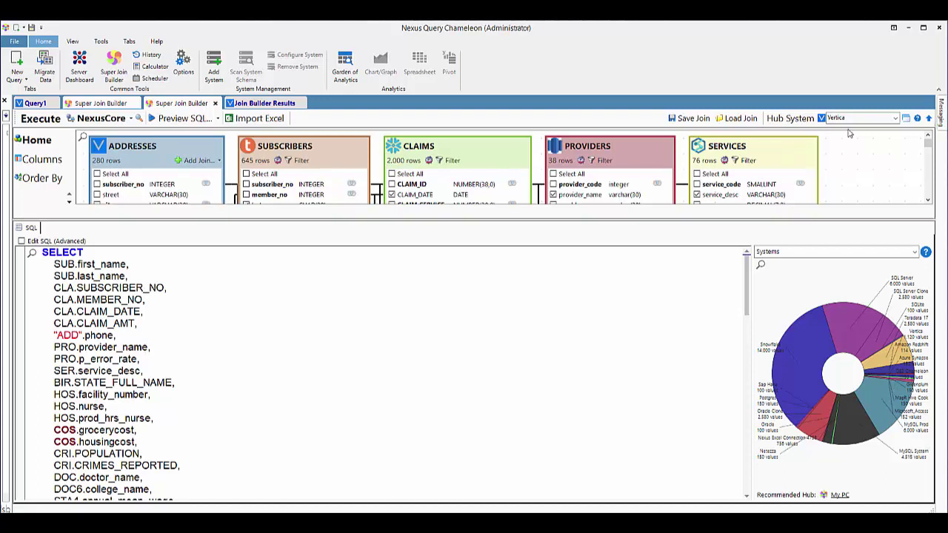
Set the hub system to SQL Server, accept Bulk Copy movement into twenty_table_join with schema dbo, and review the converted SQL
click(894, 119)
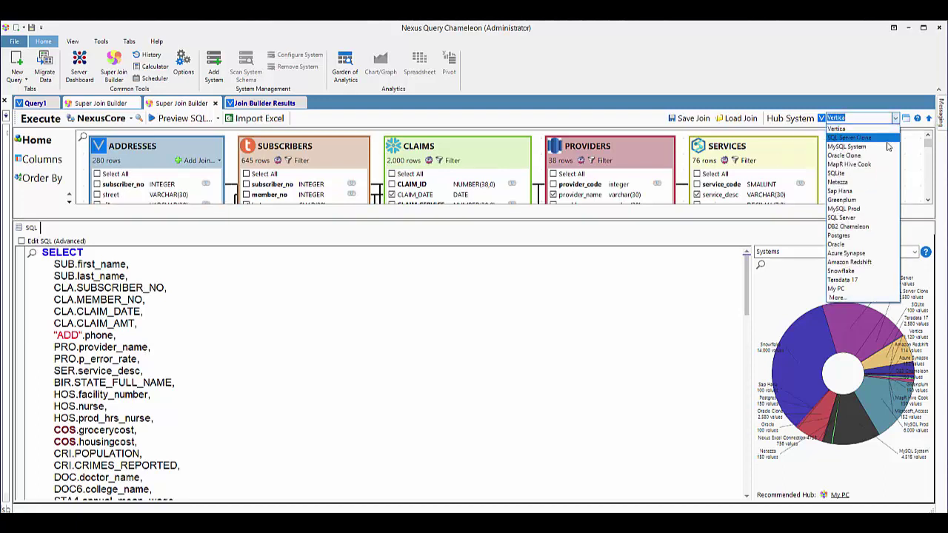
click(856, 220)
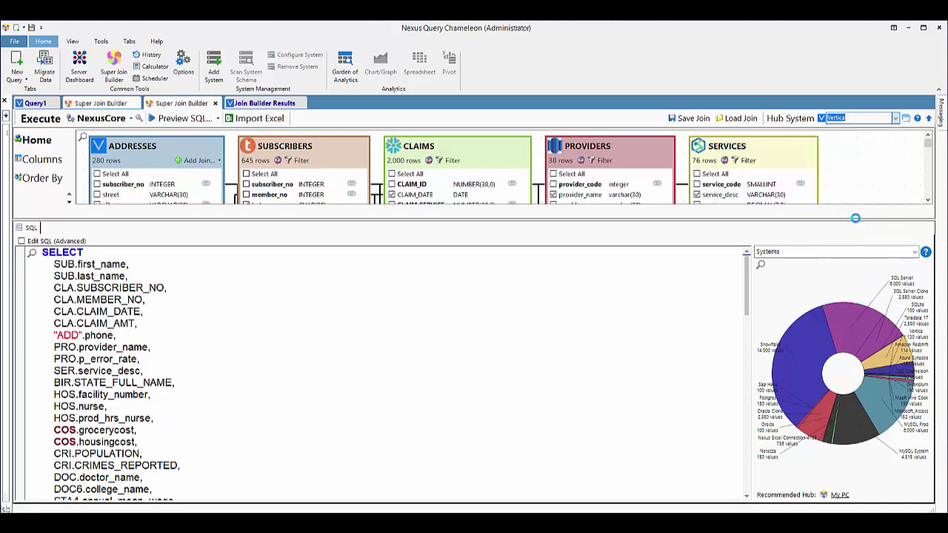
click(501, 321)
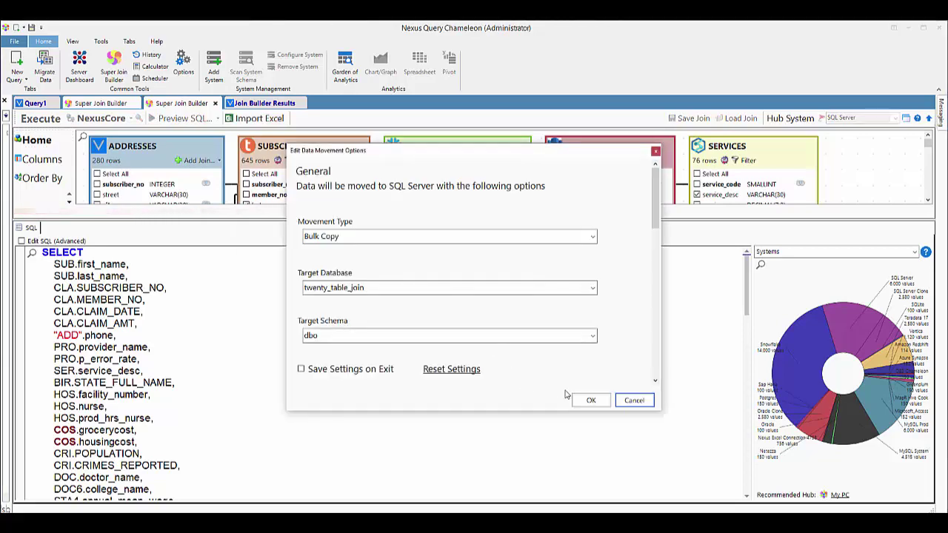
click(593, 400)
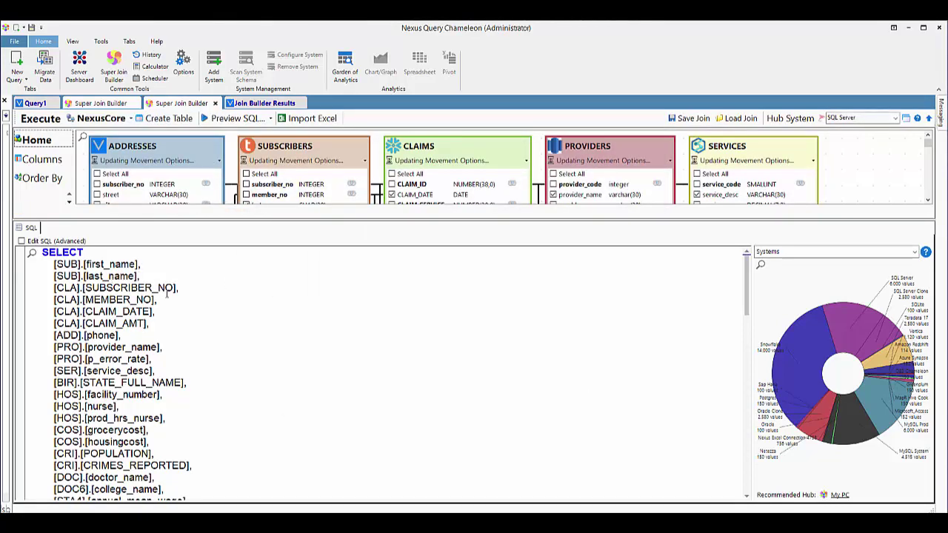
scroll(167, 296, down, 15)
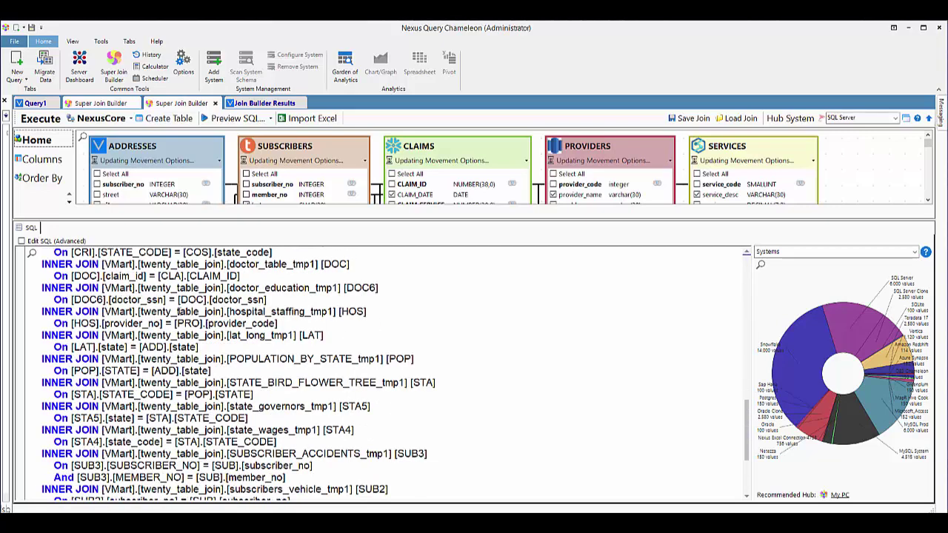
scroll(179, 312, up, 15)
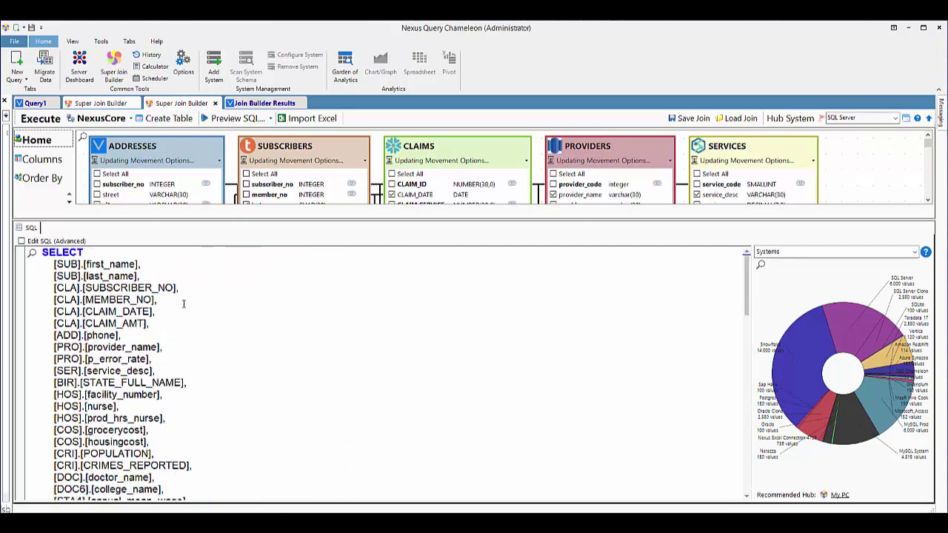
Execute the join on the SQL Server hub, return all data, and compare its results with the Vertica results
click(34, 118)
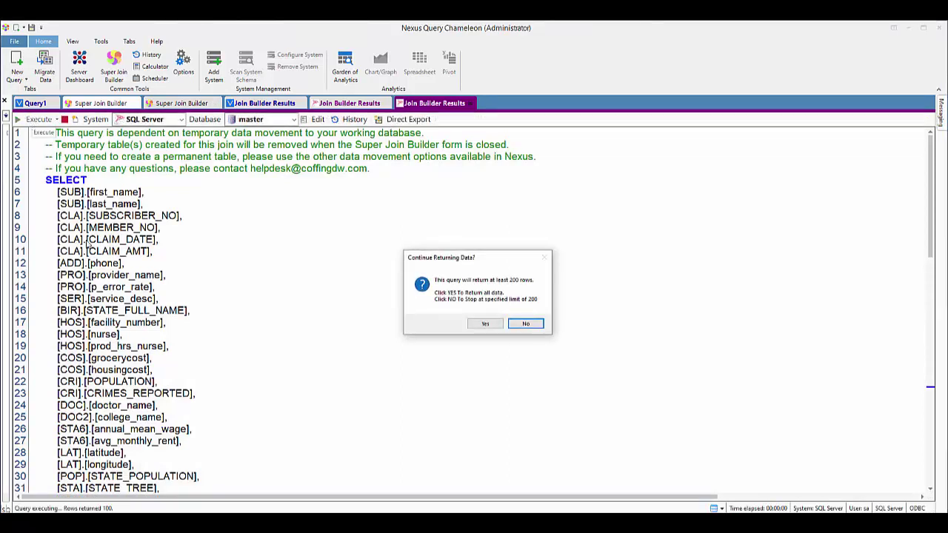
click(476, 324)
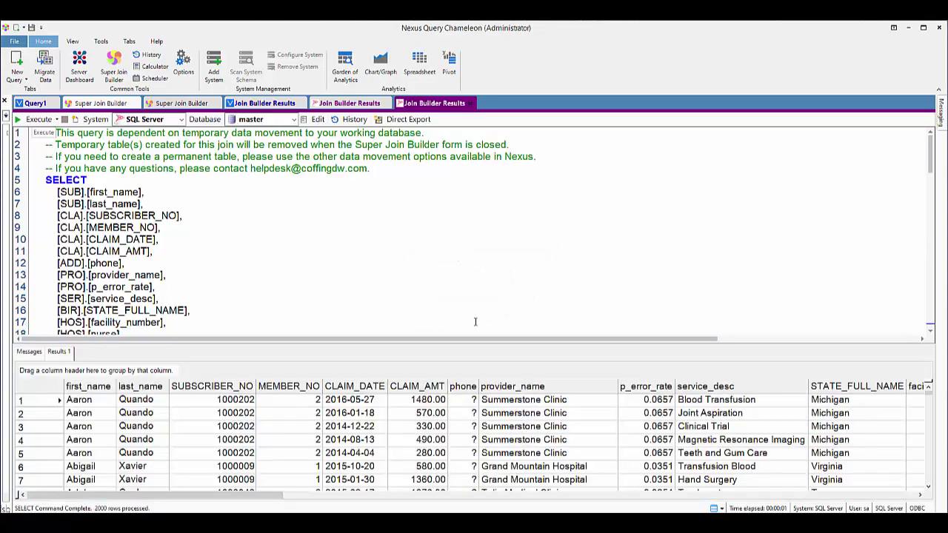
click(240, 105)
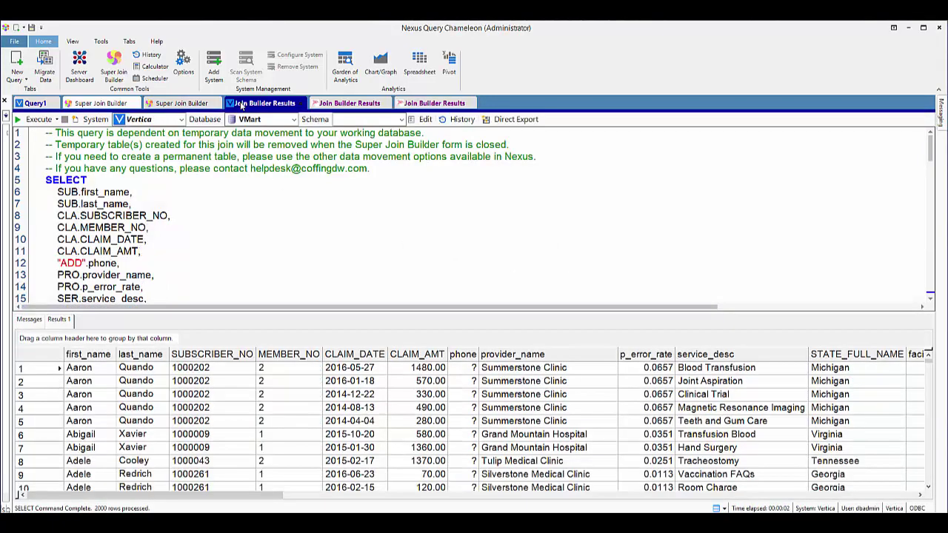
click(430, 106)
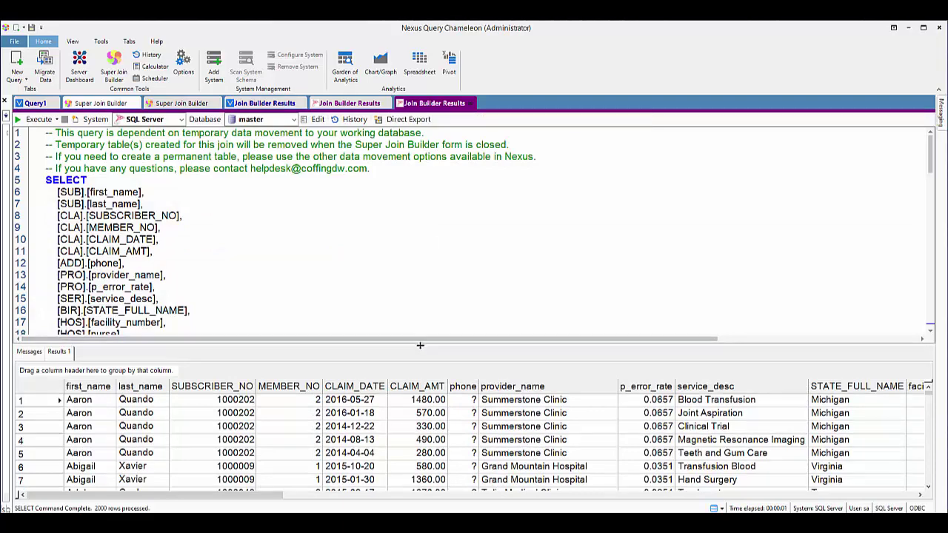
drag(420, 345, 417, 270)
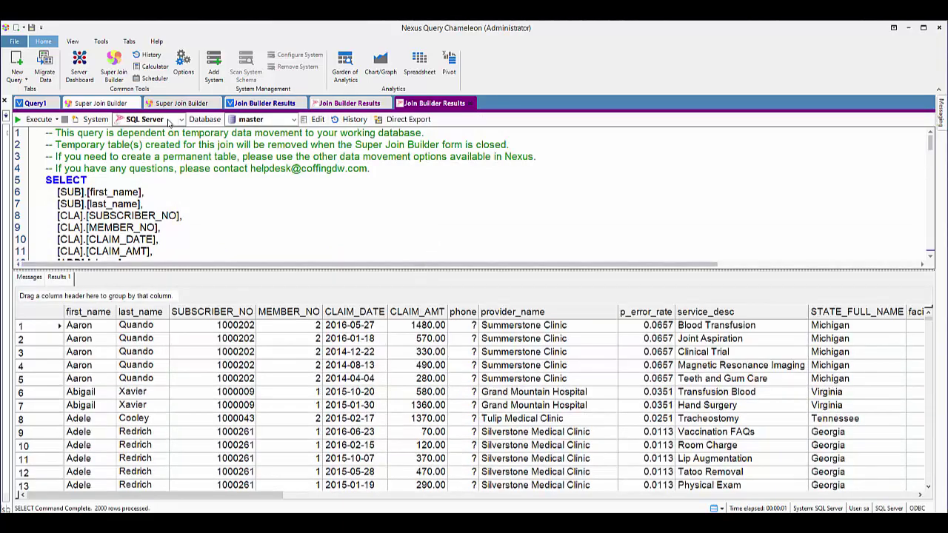
Set the join's hub system to My PC and enlarge the table diagram
click(174, 104)
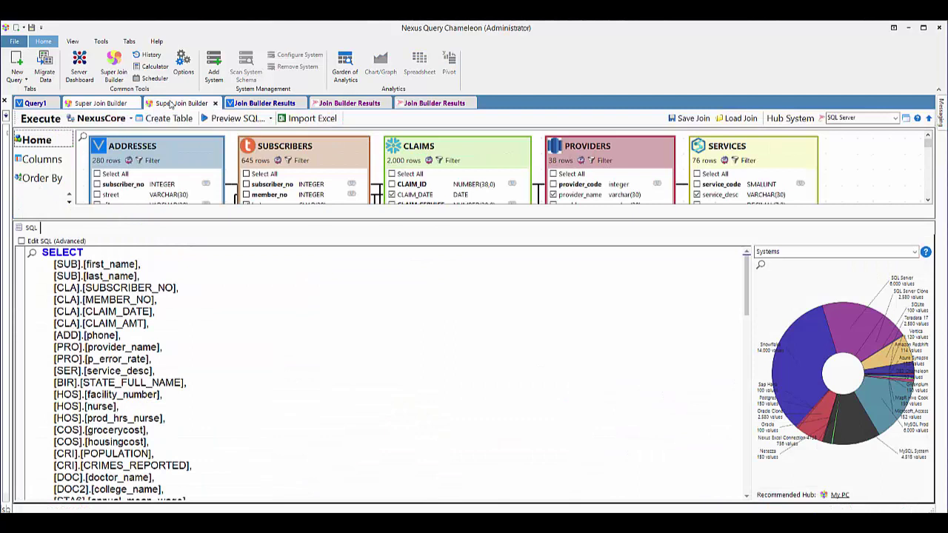
click(894, 118)
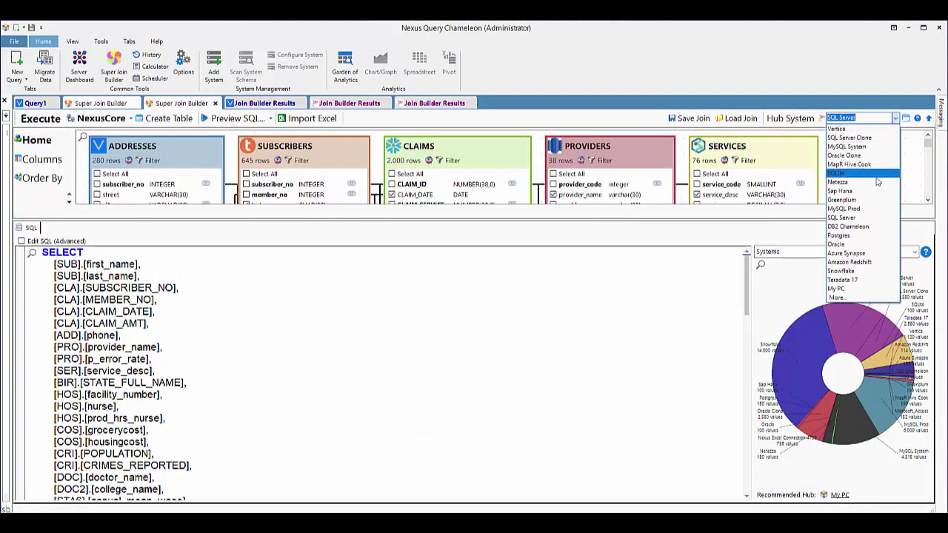
click(853, 289)
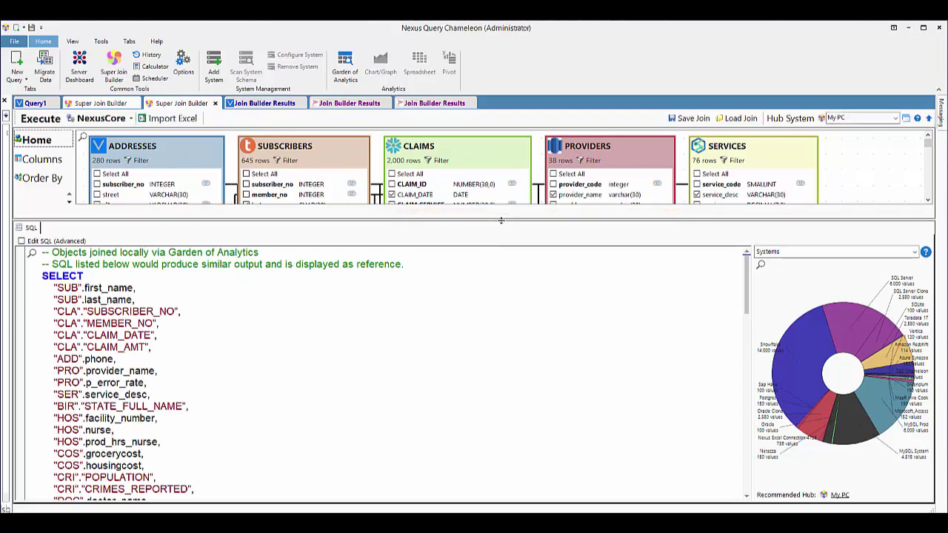
drag(501, 220, 480, 434)
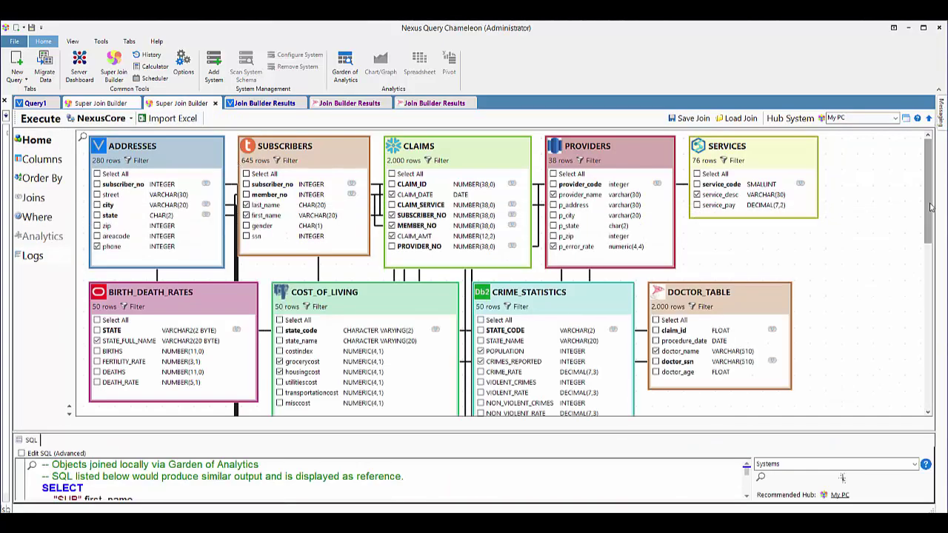
drag(928, 213, 922, 178)
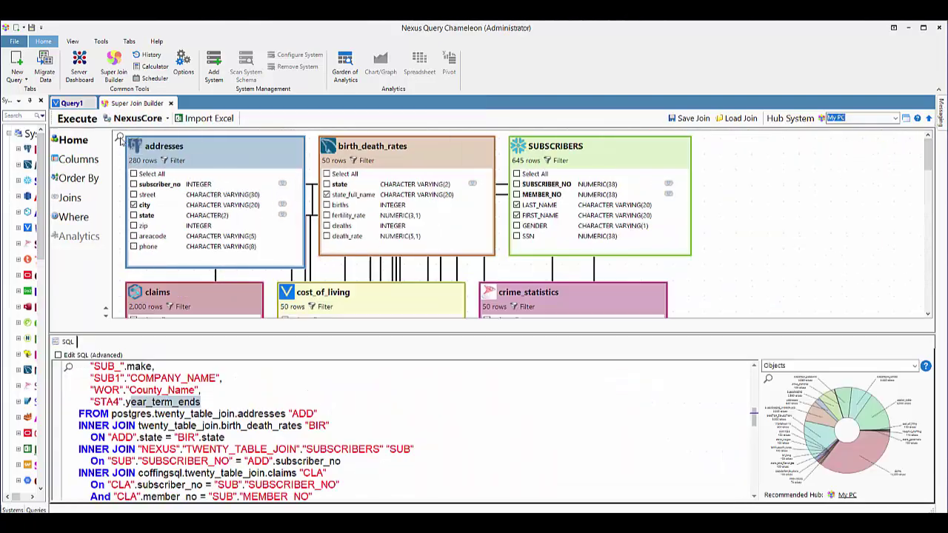
Execute the join locally on the My PC hub, enlarge the results and review the columns through year_term_ends
click(120, 141)
click(66, 120)
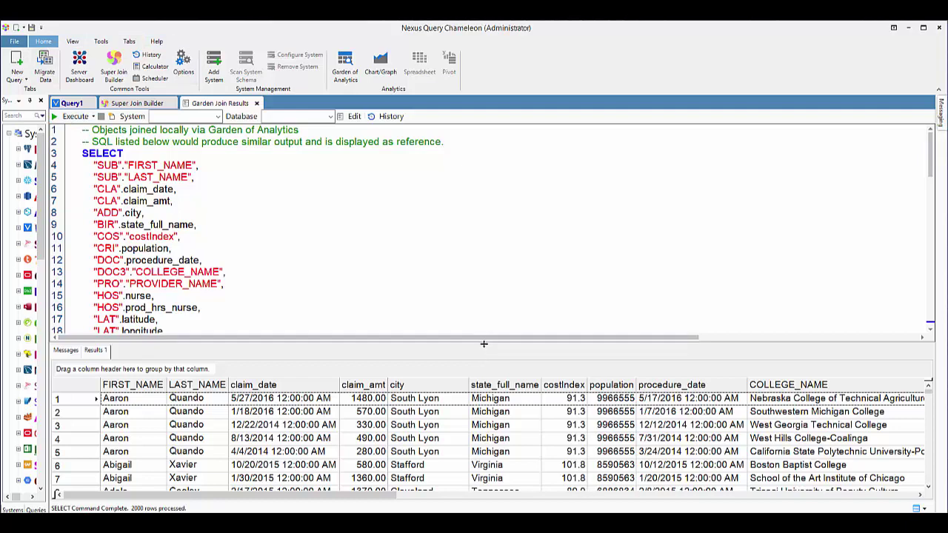
drag(484, 342, 509, 174)
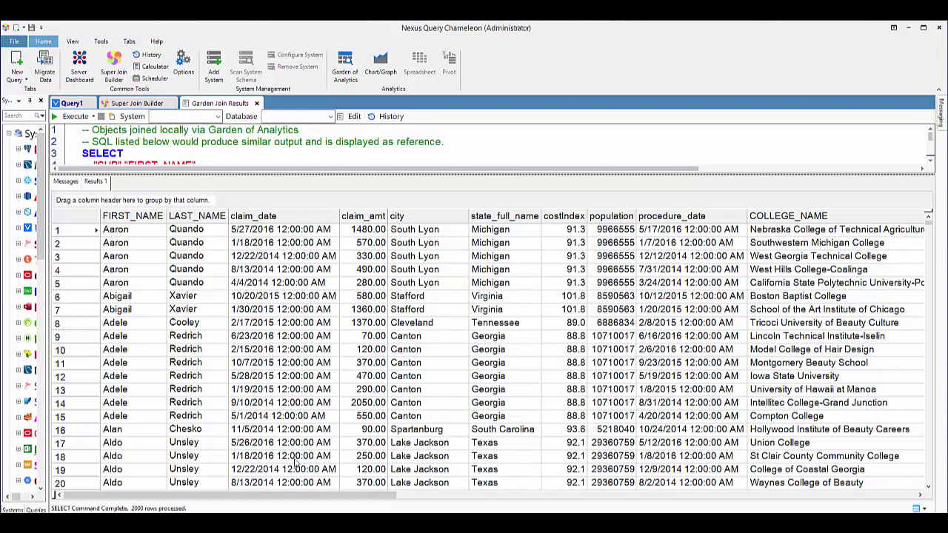
drag(205, 494, 778, 495)
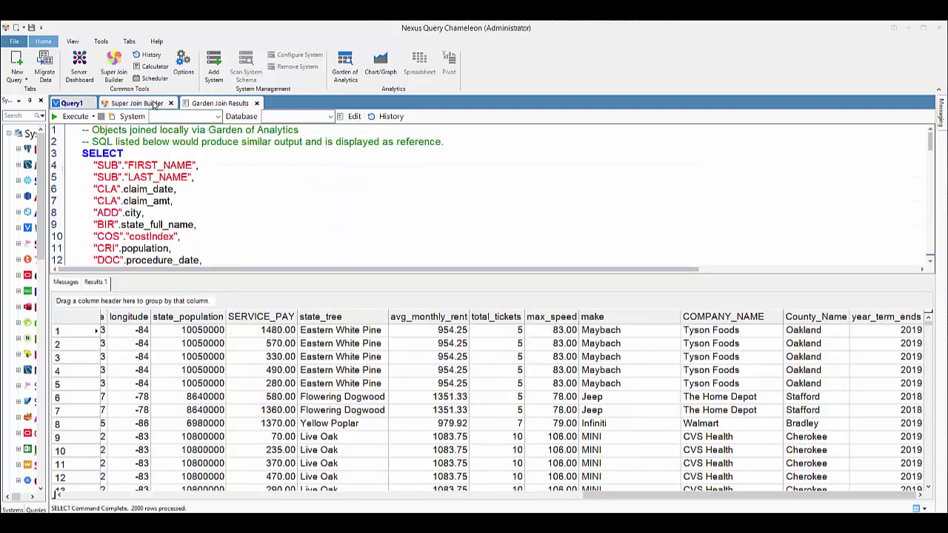
Save the My PC join under a name beginning "20 Table Join with Athena Excel and Microsoft", including its thumbnail image
click(153, 104)
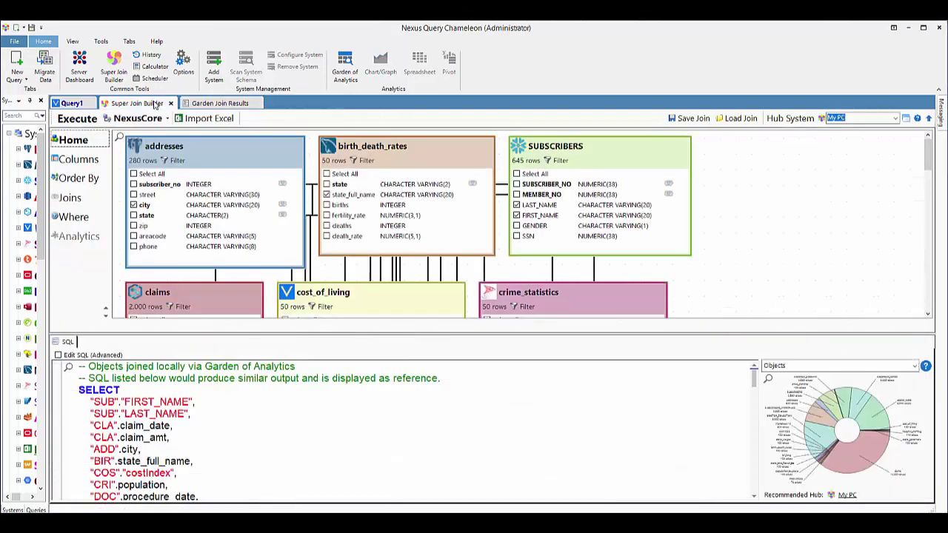
click(687, 120)
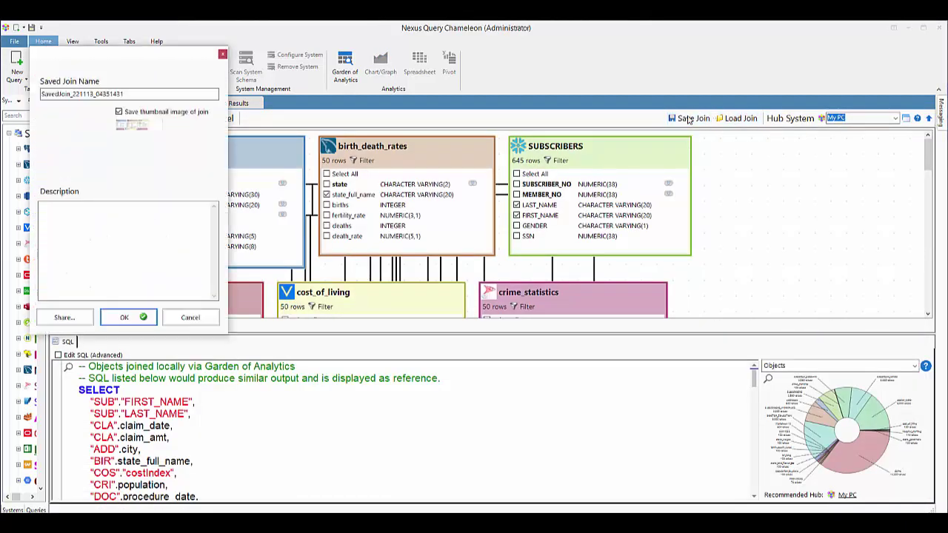
double_click(129, 94)
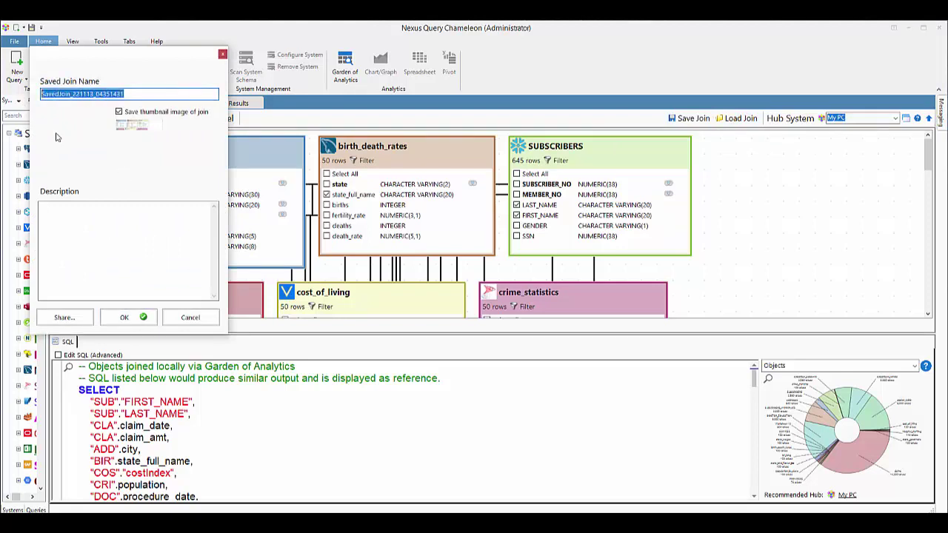
text(20)
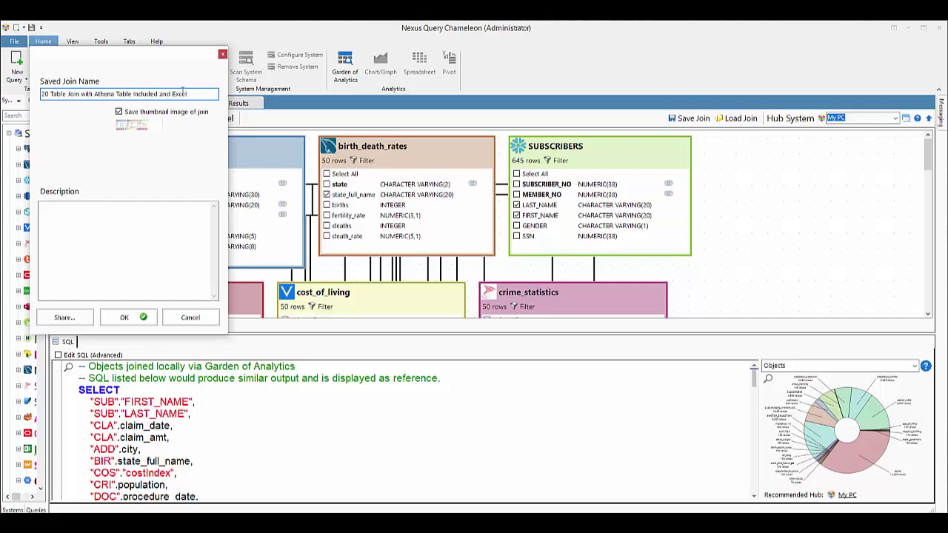
drag(185, 93, 115, 94)
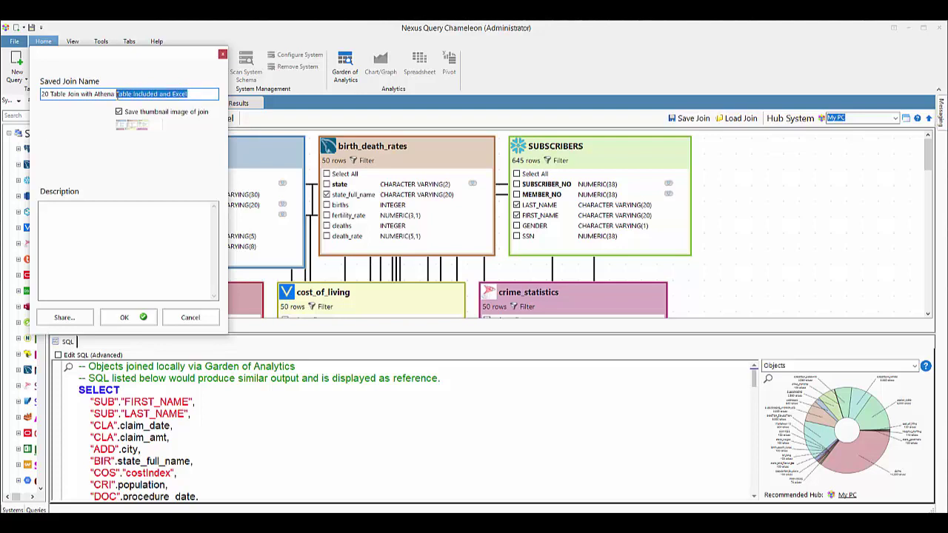
text(Exce)
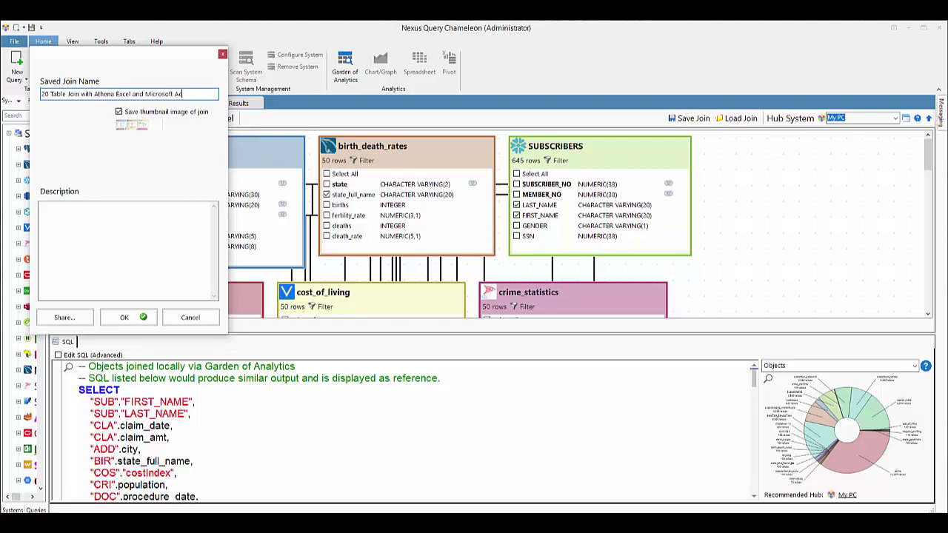
click(130, 317)
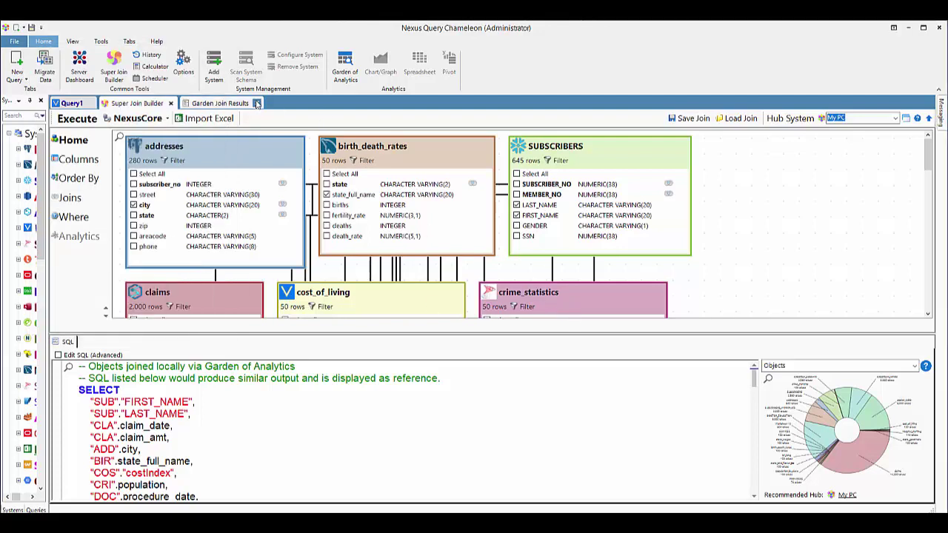
Close the Garden Join results and the Super Join Builder, and widen the systems tree to show the full system names
click(258, 102)
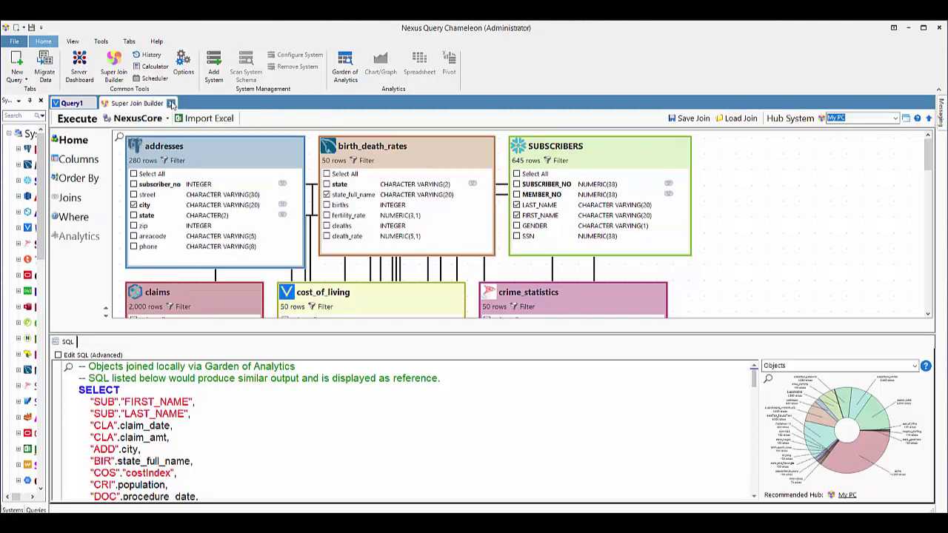
click(170, 104)
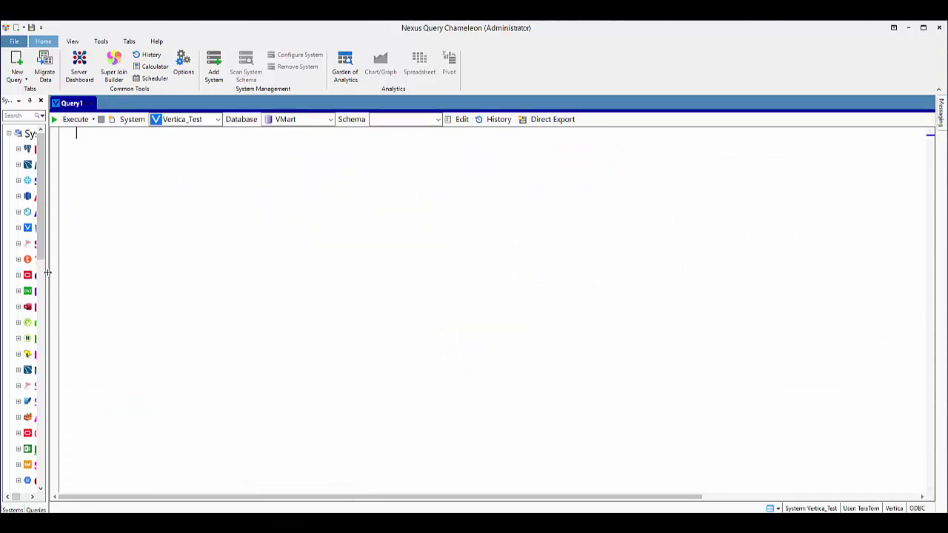
drag(47, 272, 230, 273)
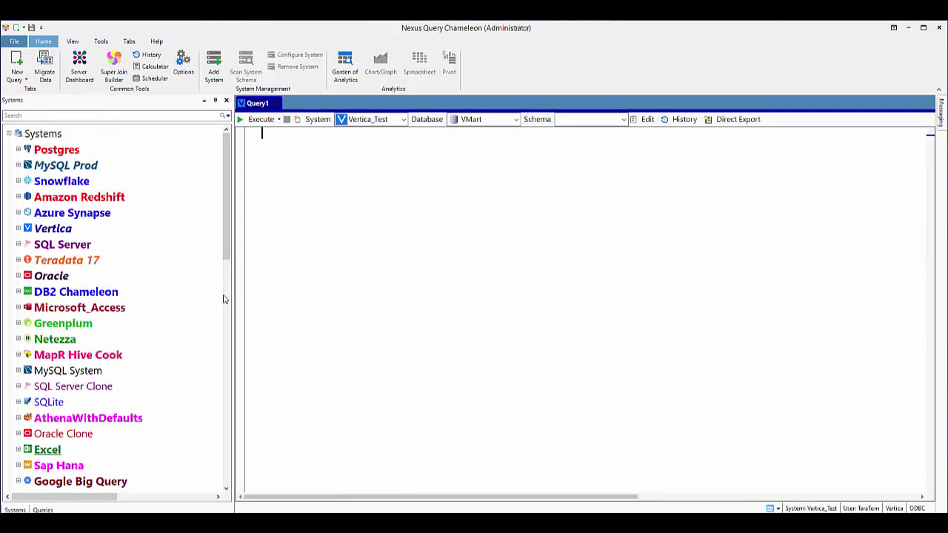
Look through the connected systems in the systems tree, from Postgres down to the Nexus Excel connections
click(59, 151)
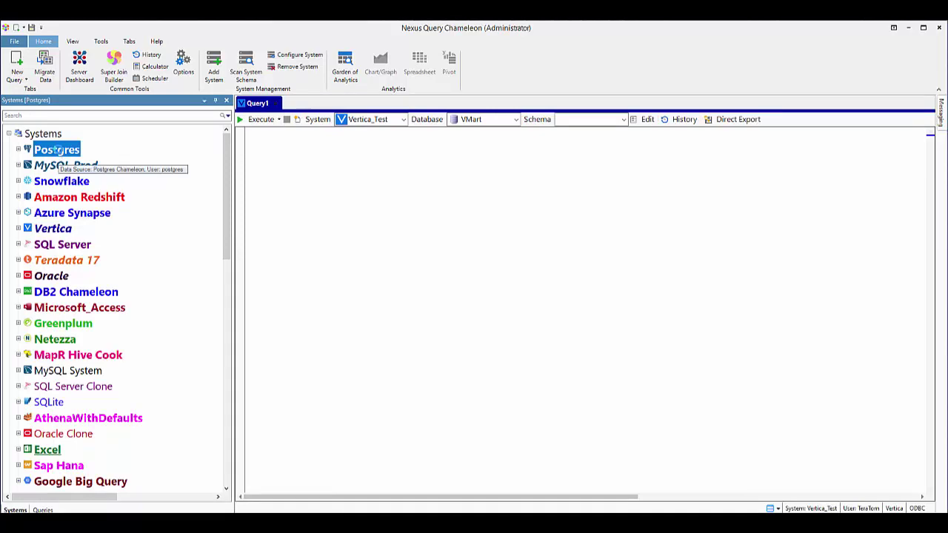
key(Down)
key(Down)
key(Down)
key(Down)
key(Down)
key(Down)
key(Down)
key(Down)
key(Down)
key(Down)
key(Down)
key(Down)
key(Down)
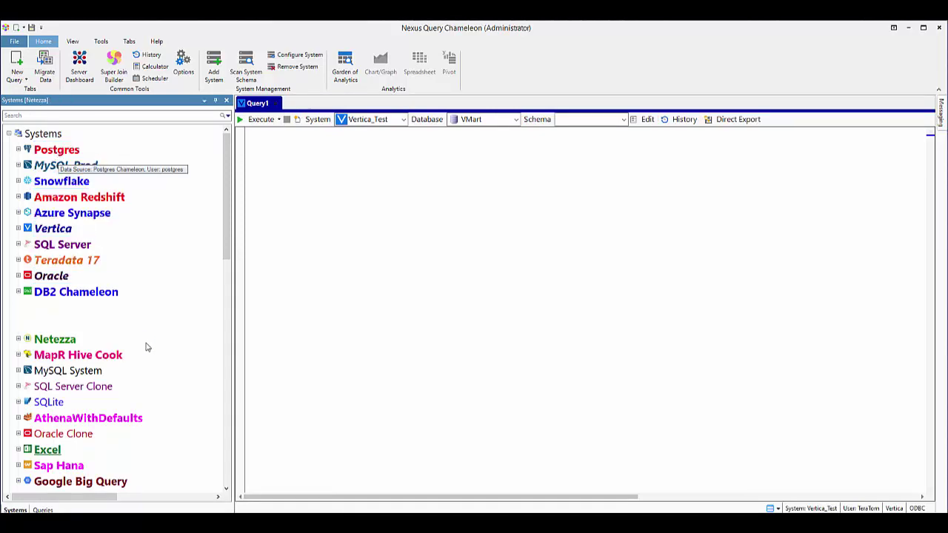
key(Down)
key(Down)
key(Down)
key(Down)
key(Down)
key(Down)
key(Down)
key(Down)
key(Down)
key(Down)
key(Down)
key(Down)
key(Down)
key(Down)
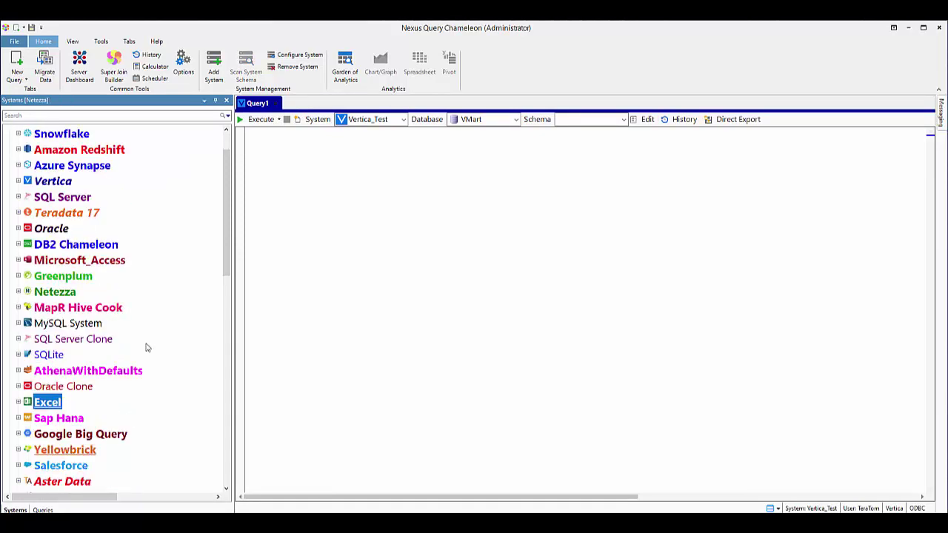
scroll(147, 351, down, 8)
click(170, 420)
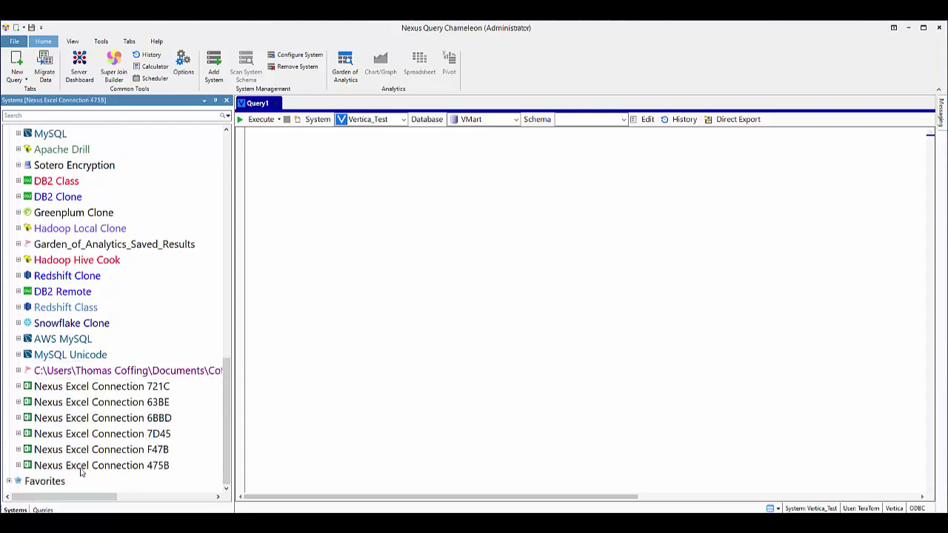
Add the saved join "20 Table Join with Athena Excel and Microsoft Access" to the Federated Queries under Favorites
click(10, 482)
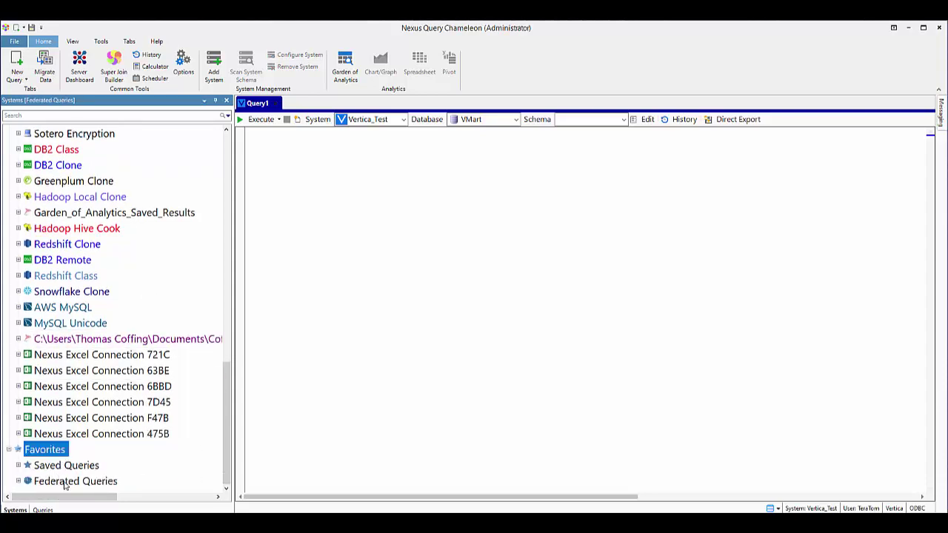
click(65, 482)
right_click(64, 482)
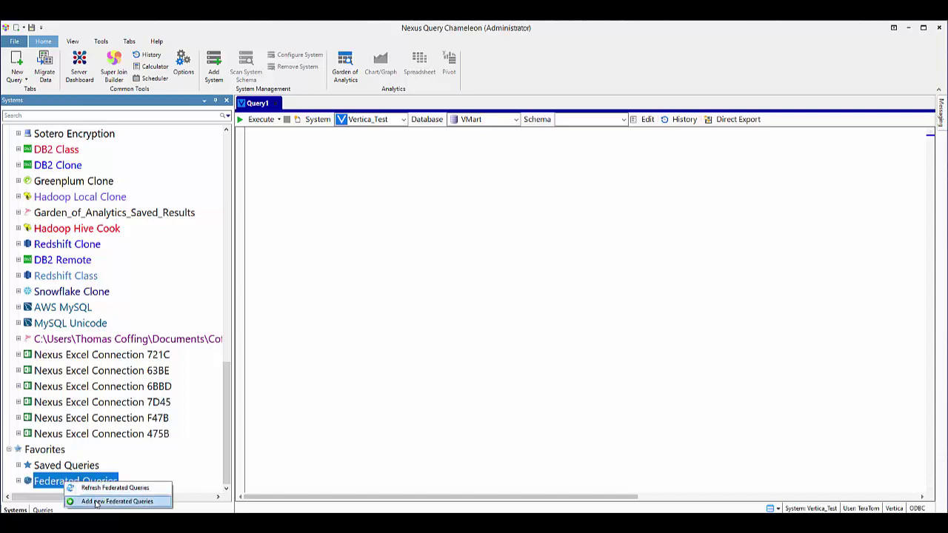
click(96, 502)
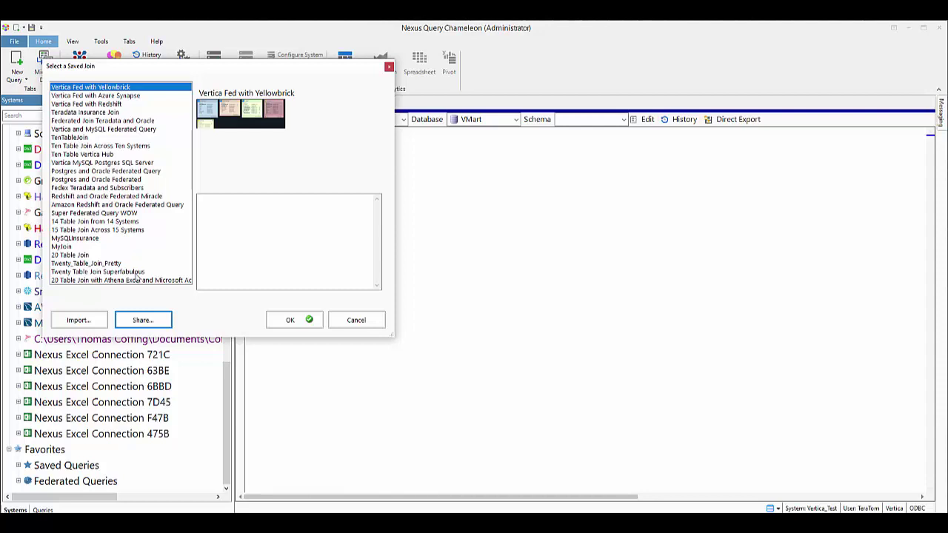
click(131, 280)
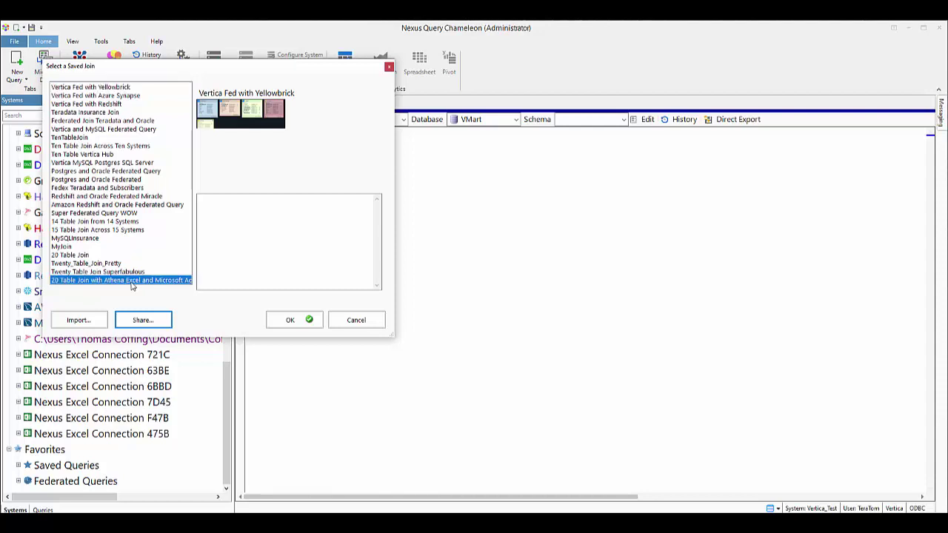
click(276, 316)
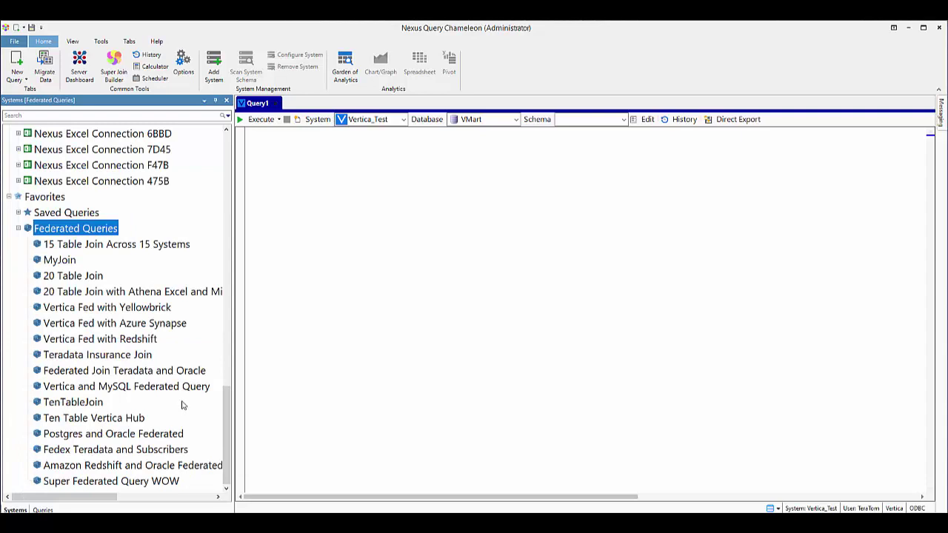
Widen the systems tree to show full query names and execute the federated query "20 Table Join with Athena Excel and Microsoft Access"
click(170, 292)
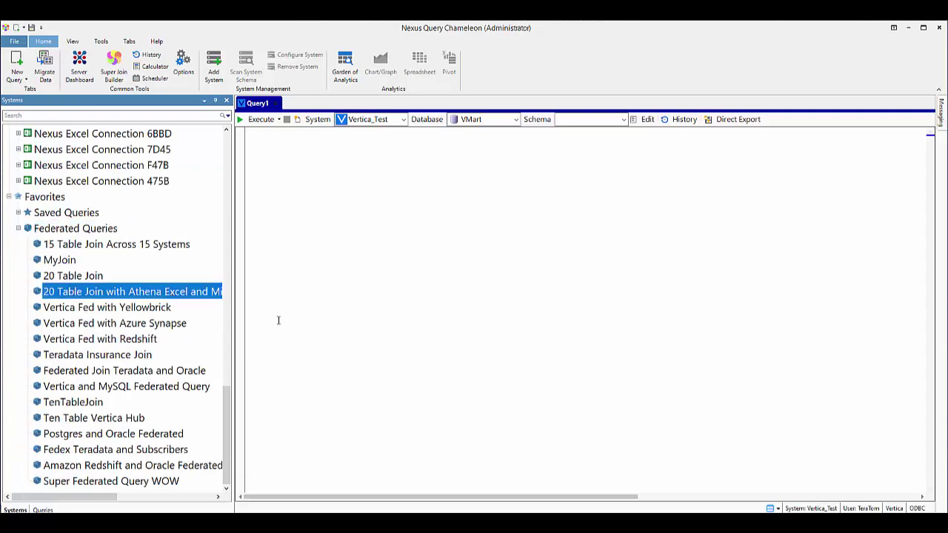
drag(237, 324, 372, 325)
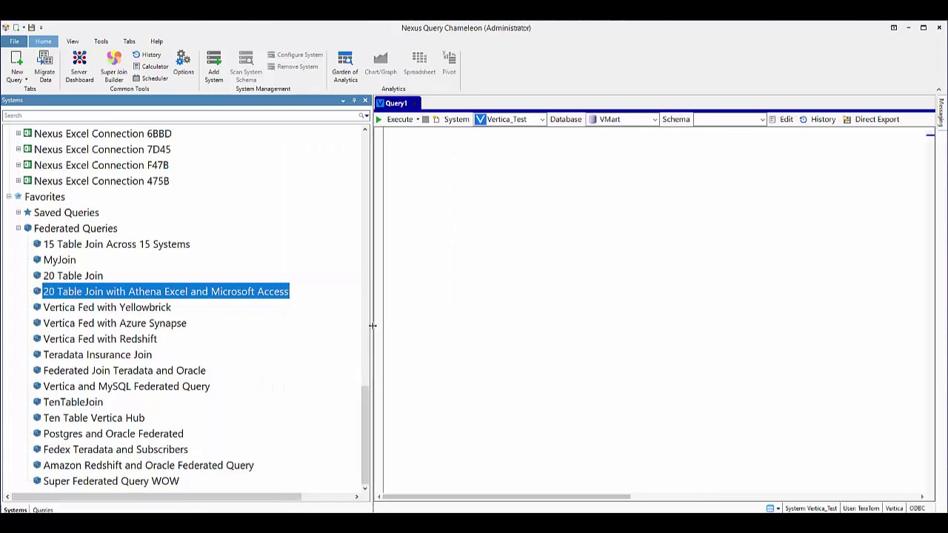
right_click(178, 296)
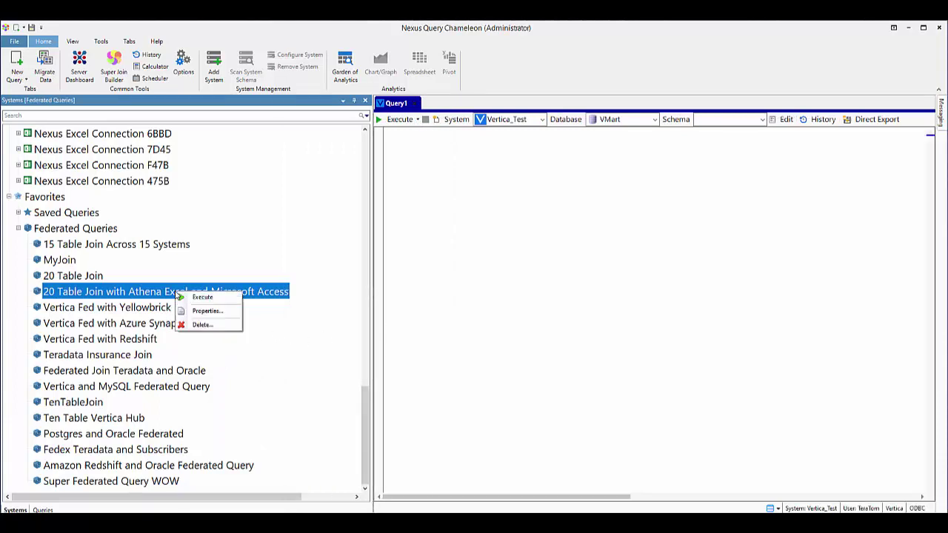
click(208, 299)
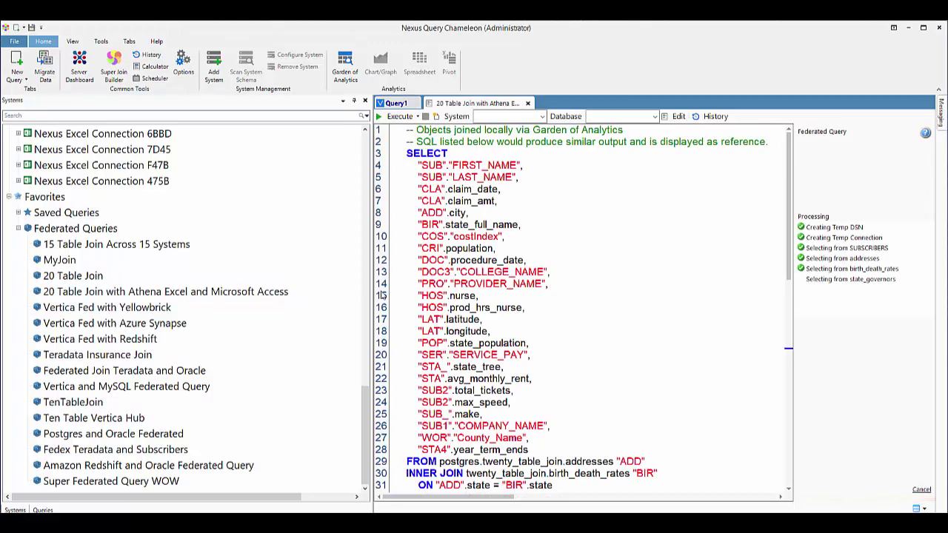
Make more room for the federated query's results and review their columns through year_term_ends
drag(373, 295, 117, 293)
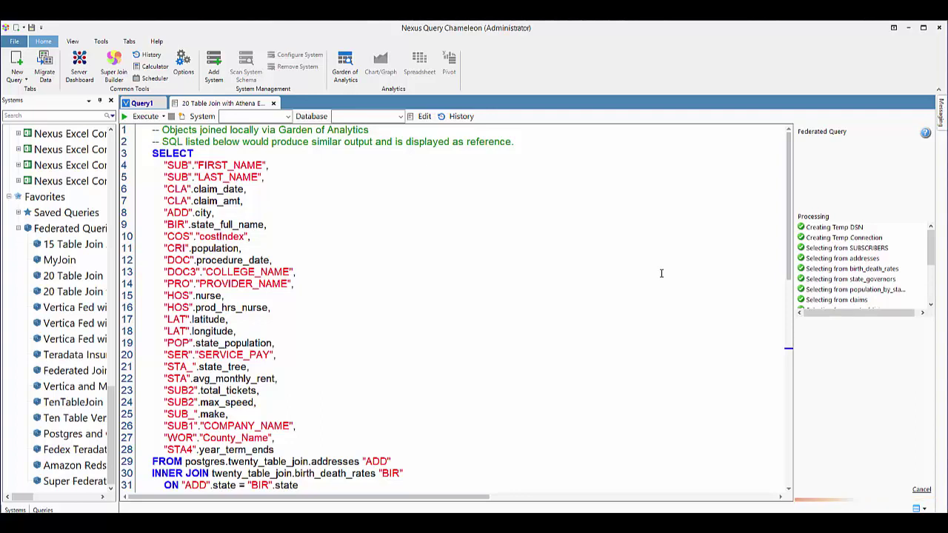
drag(937, 259, 935, 310)
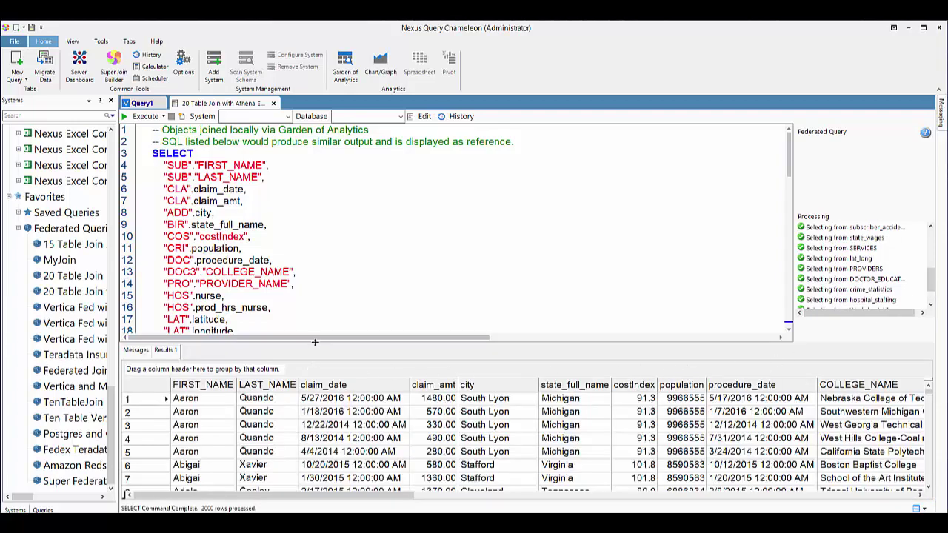
drag(315, 342, 323, 148)
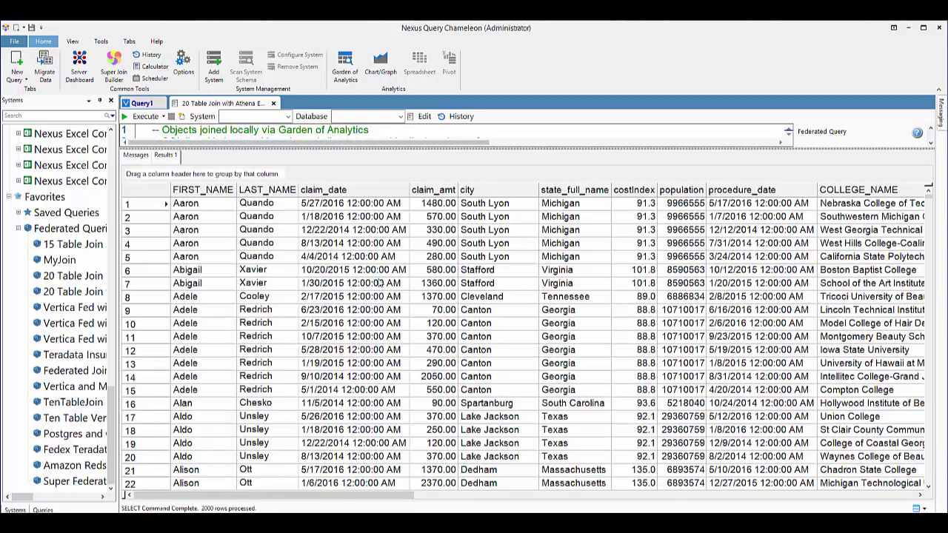
drag(237, 495, 742, 509)
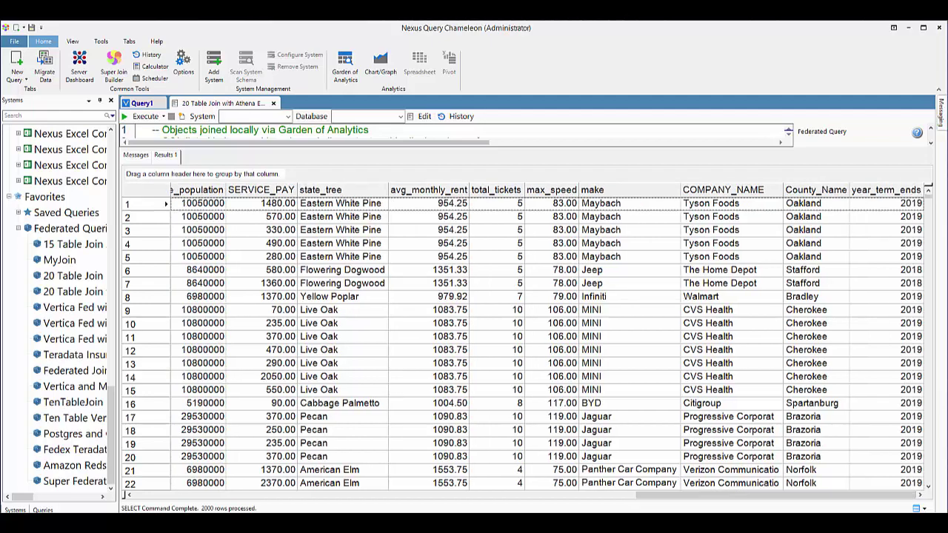